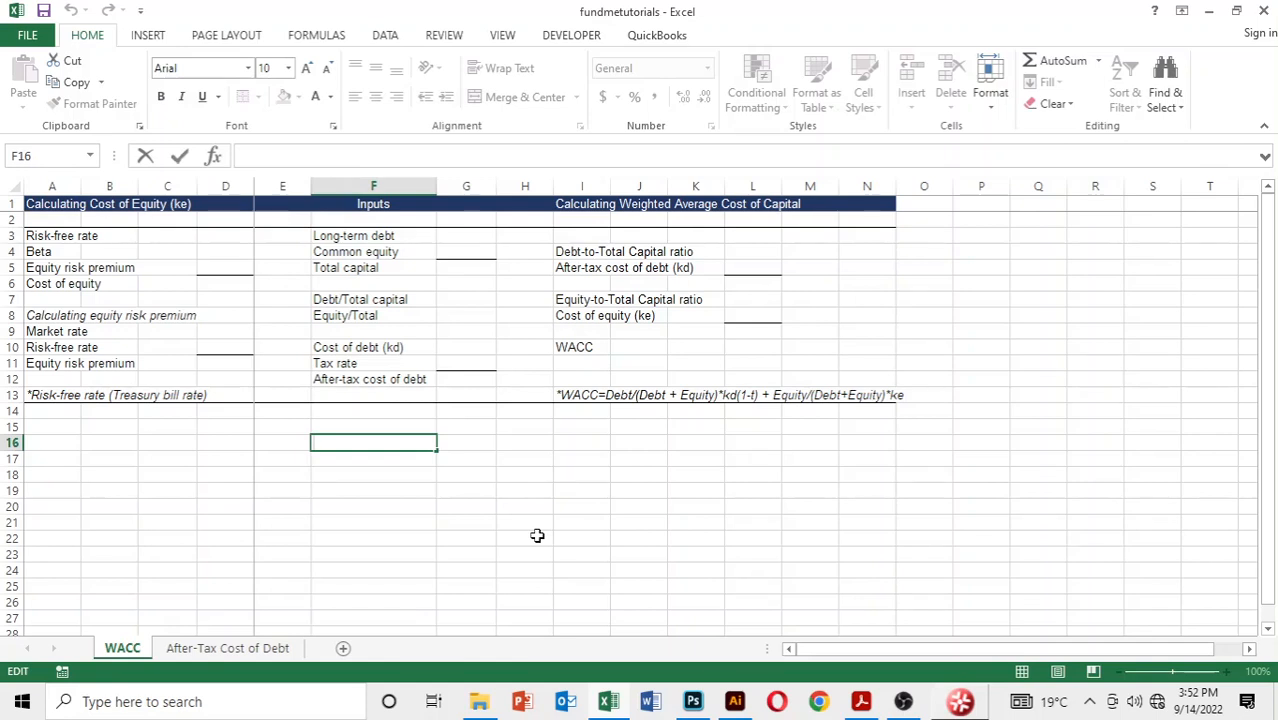
Step: Review the WACC sheet's cost of equity, inputs and weighted average cost of capital sections
click(444, 504)
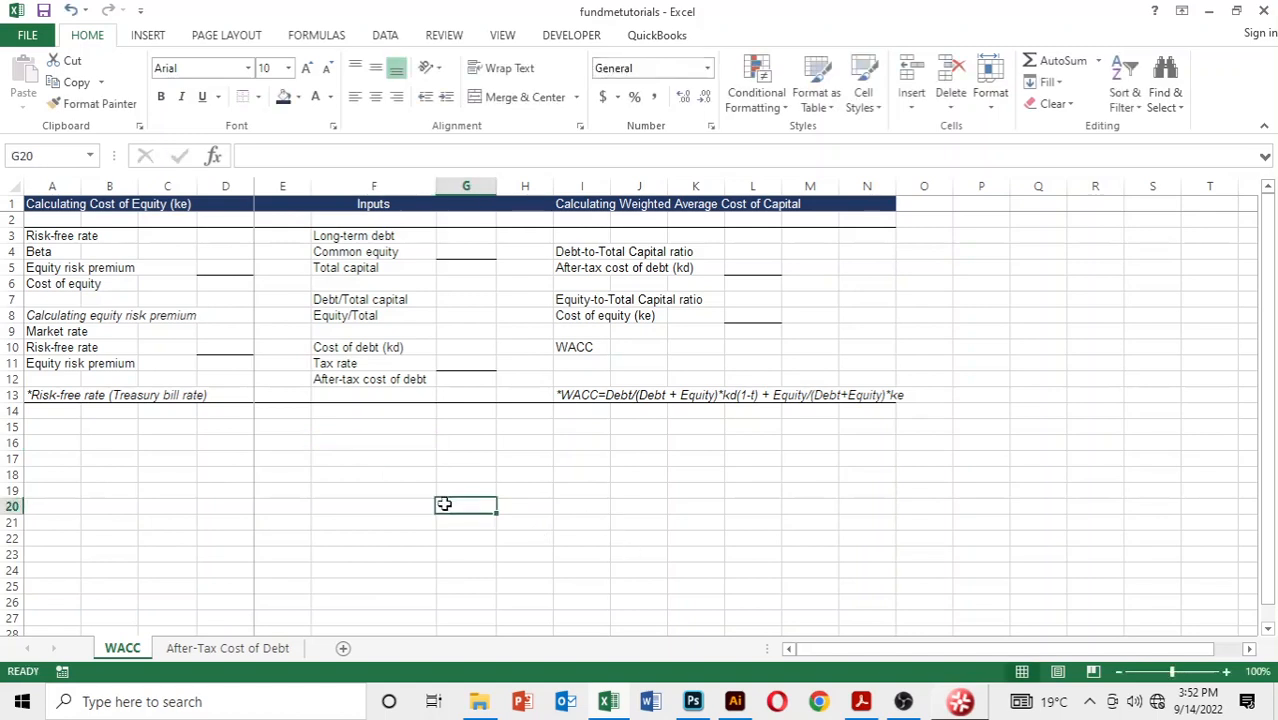
drag(95, 203, 177, 292)
click(65, 206)
drag(114, 251, 911, 398)
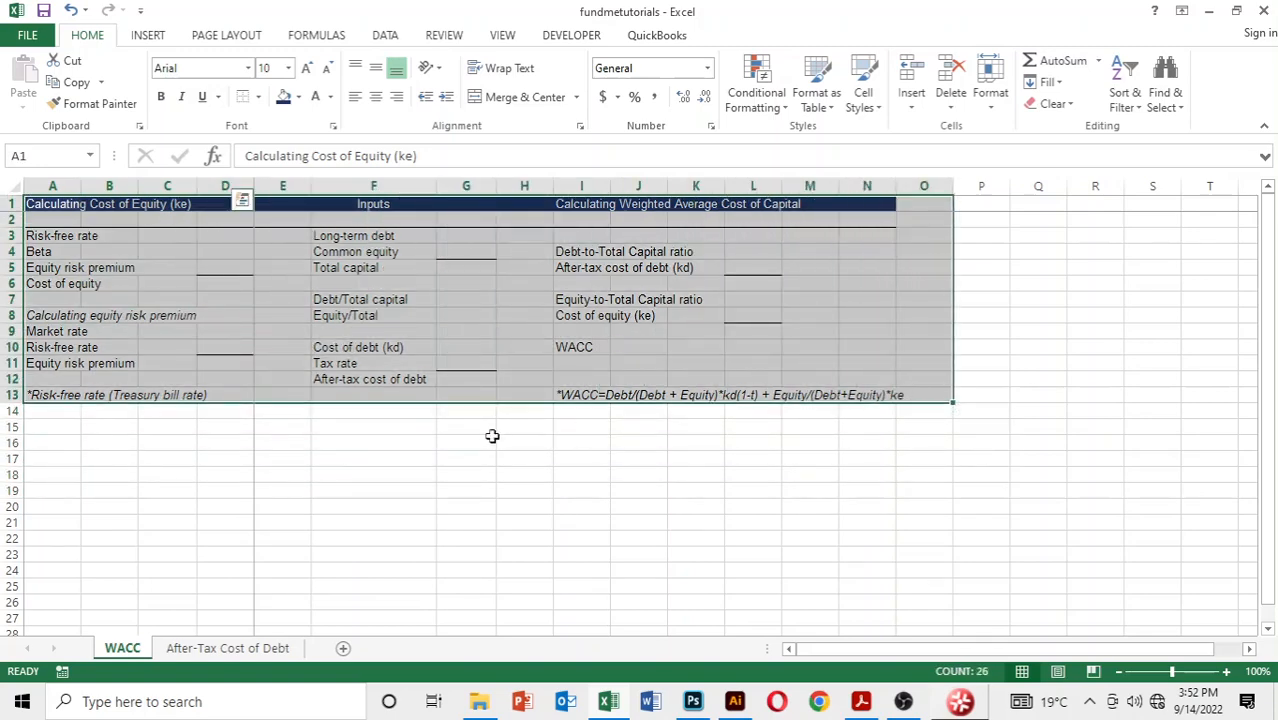
click(468, 458)
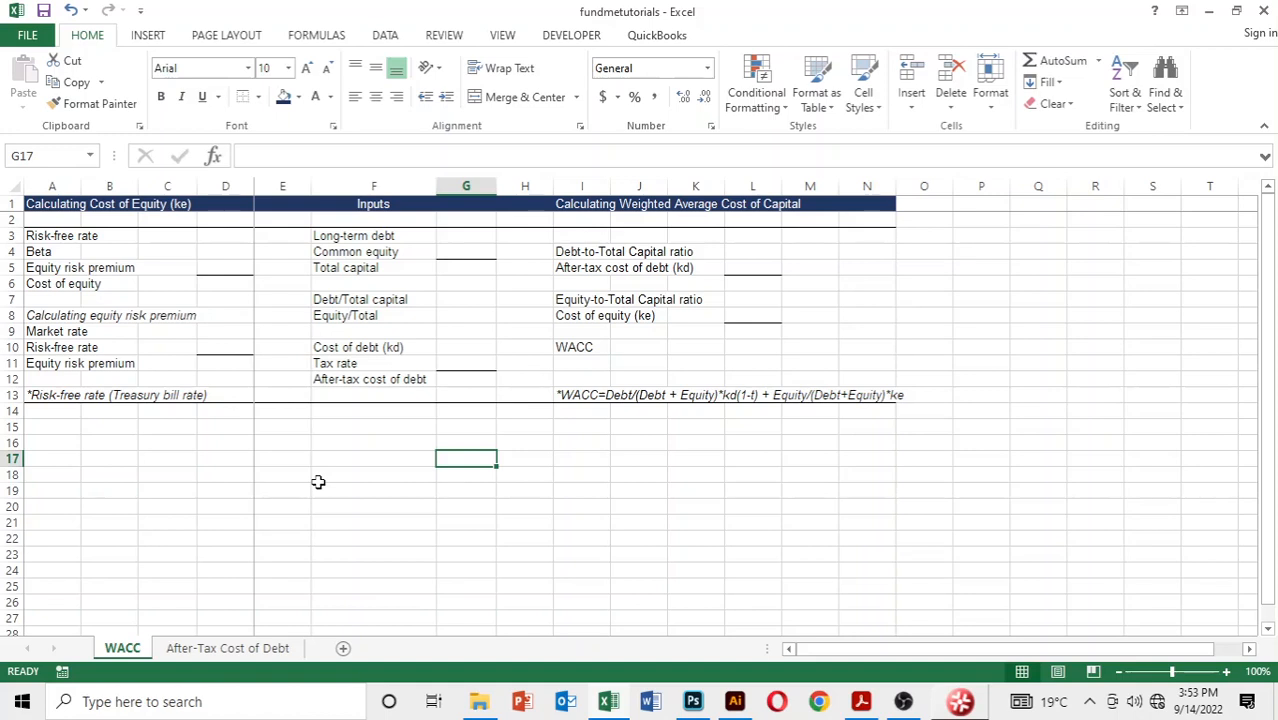
key(Up)
key(Up)
key(Up)
key(Up)
key(Up)
key(Up)
key(Up)
key(Up)
key(Up)
key(Up)
key(Up)
key(Up)
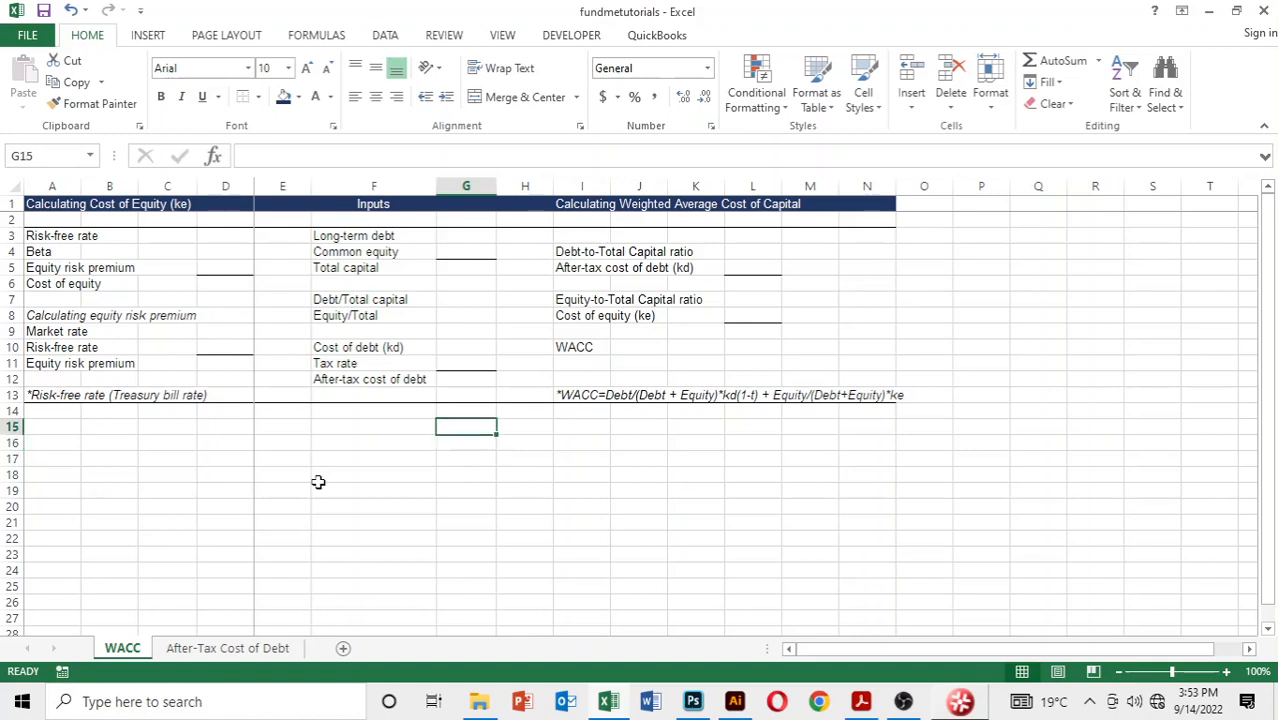
key(Up)
key(Up)
key(Up)
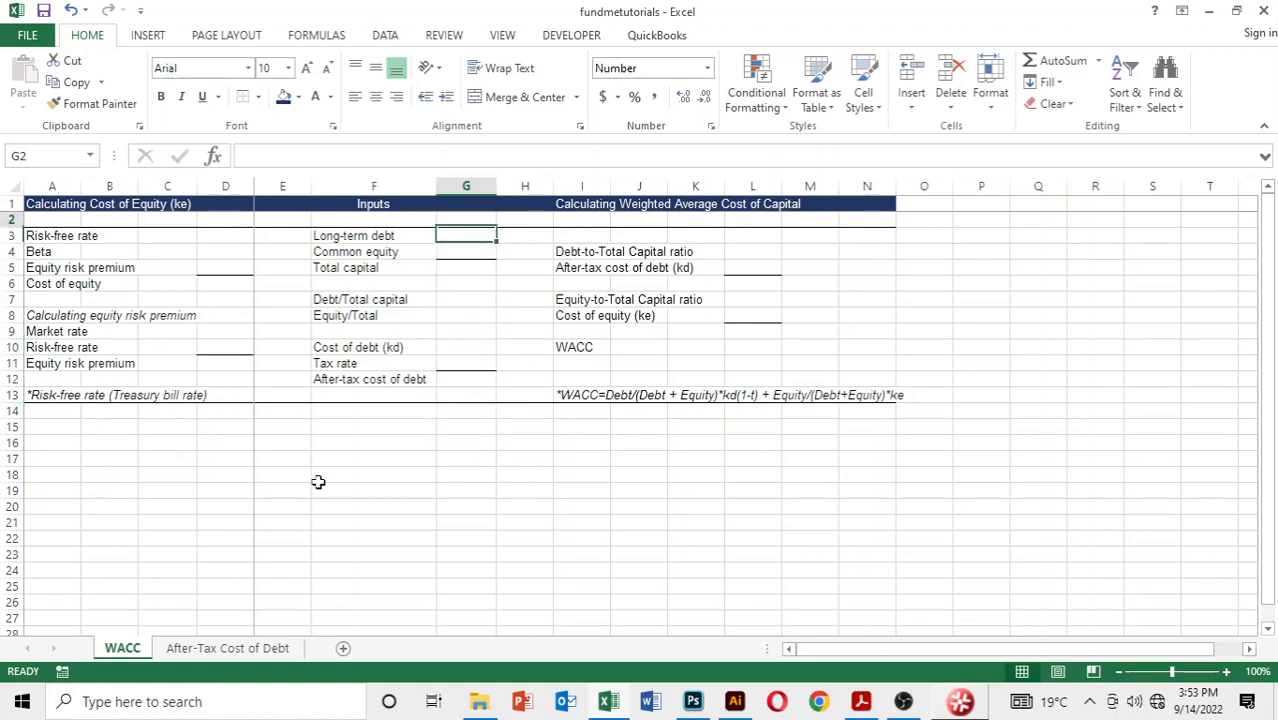
key(Down)
key(Left)
key(Left)
key(Left)
key(Left)
key(Left)
key(Left)
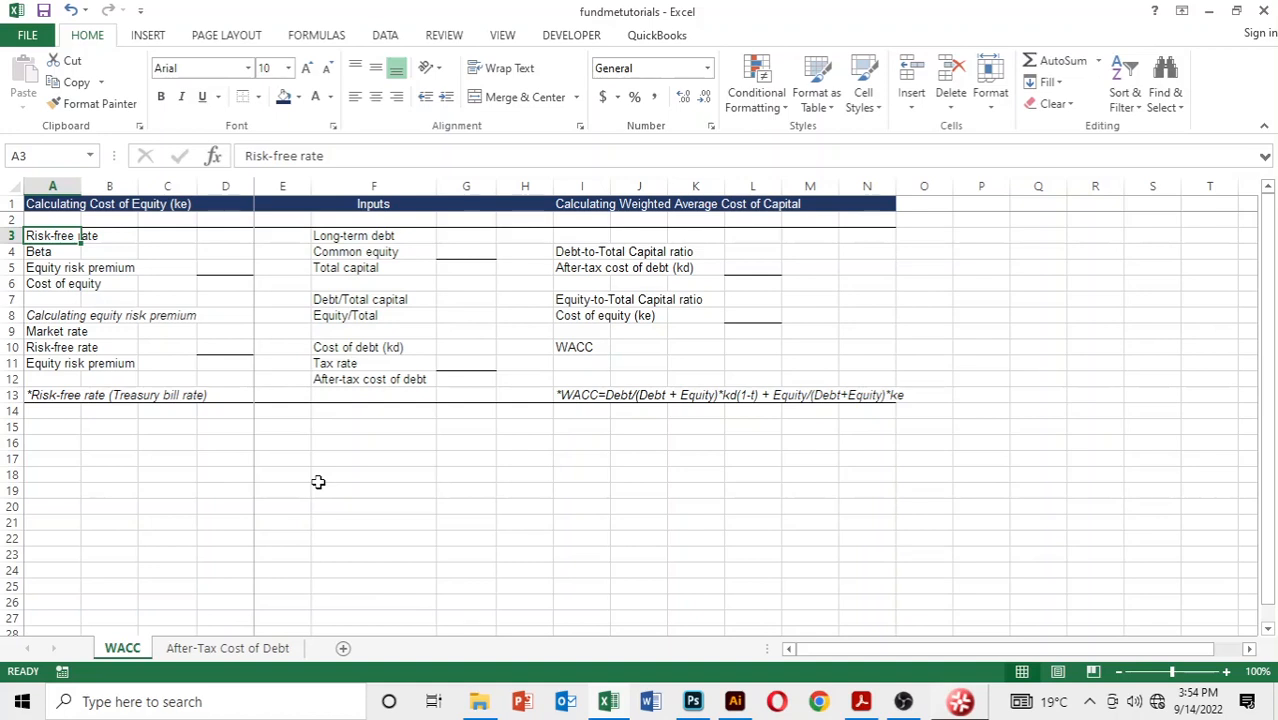
click(334, 428)
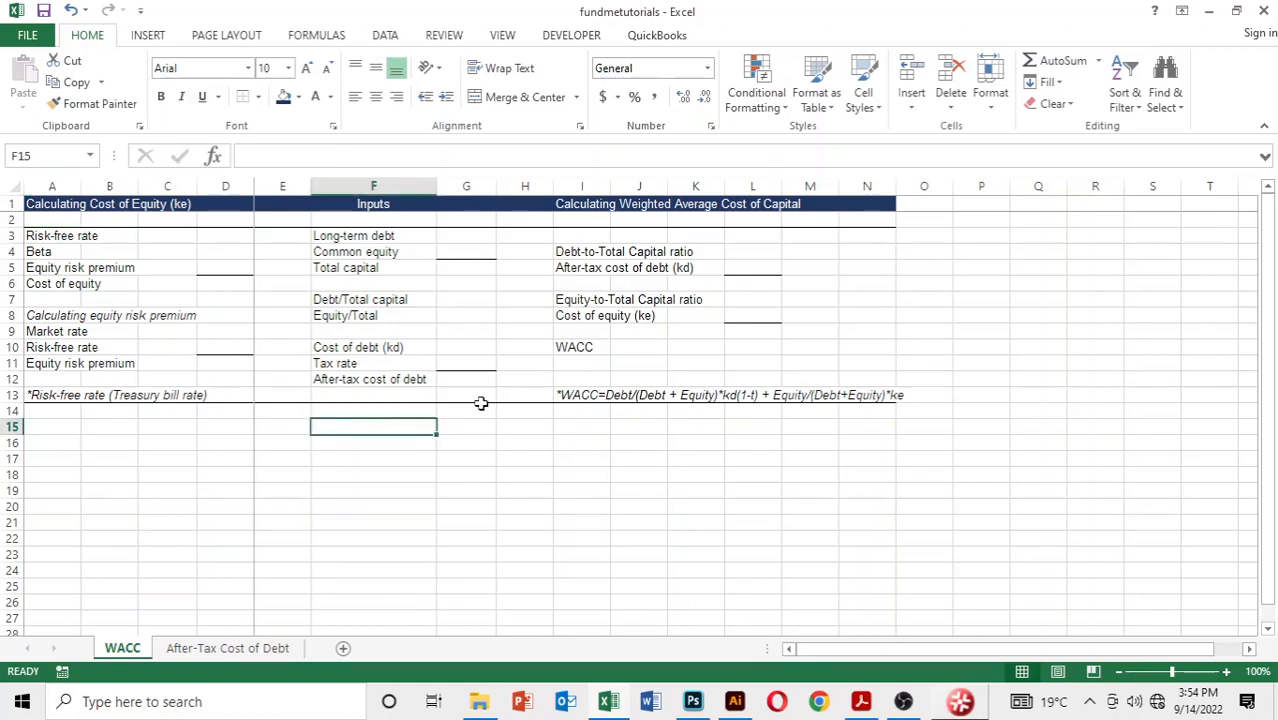
click(84, 238)
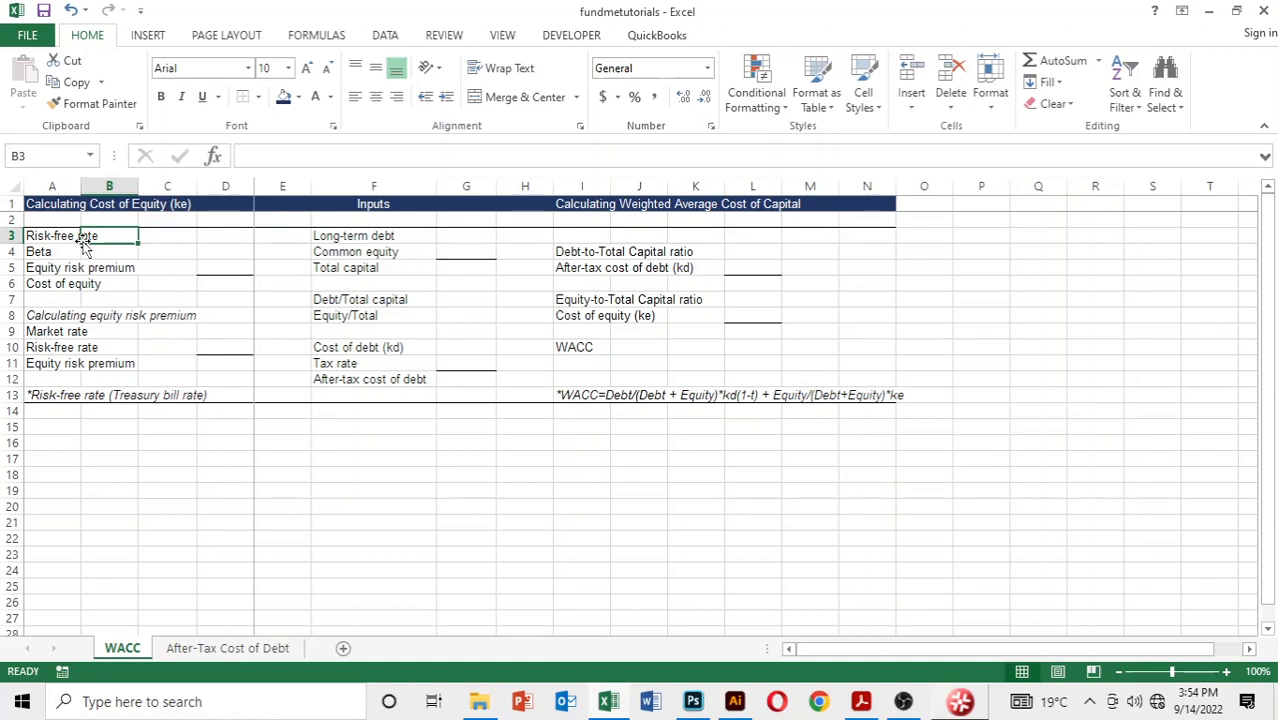
Step: Add the note "Ke=risk-free rate+beta(market rate-risk free rate)" in cell A15 and italicize it
click(52, 424)
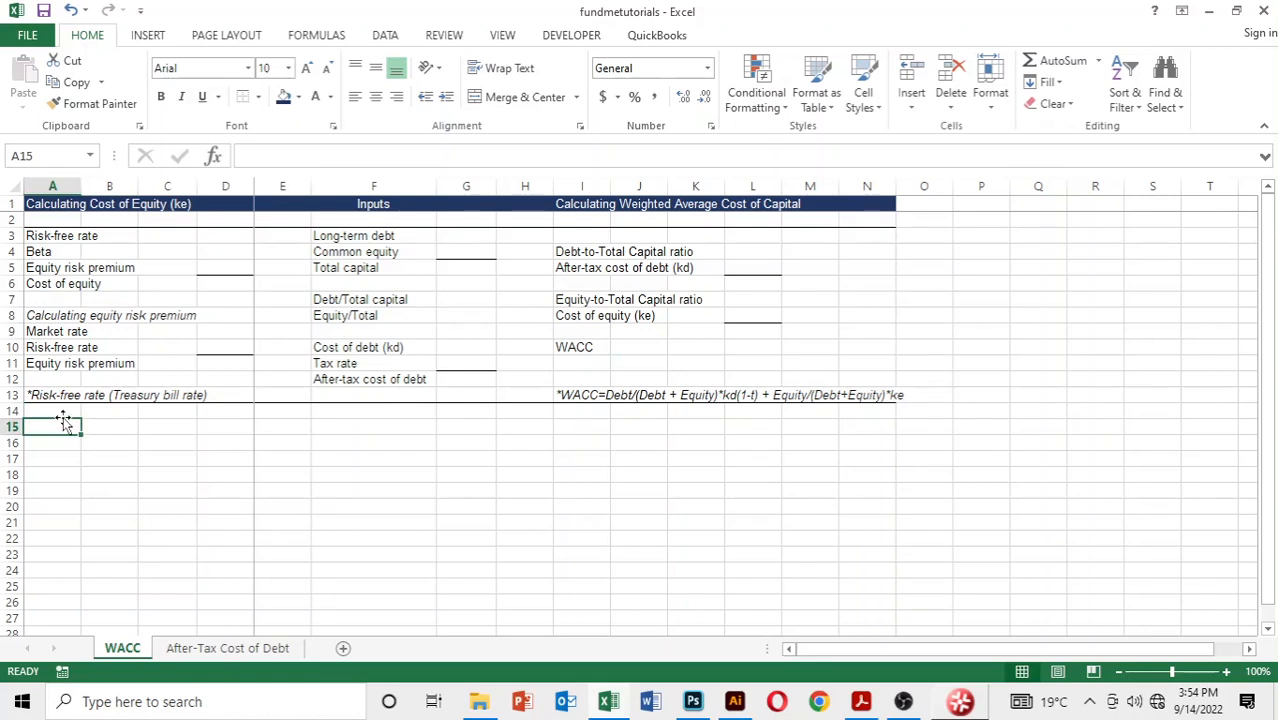
text(Ke)
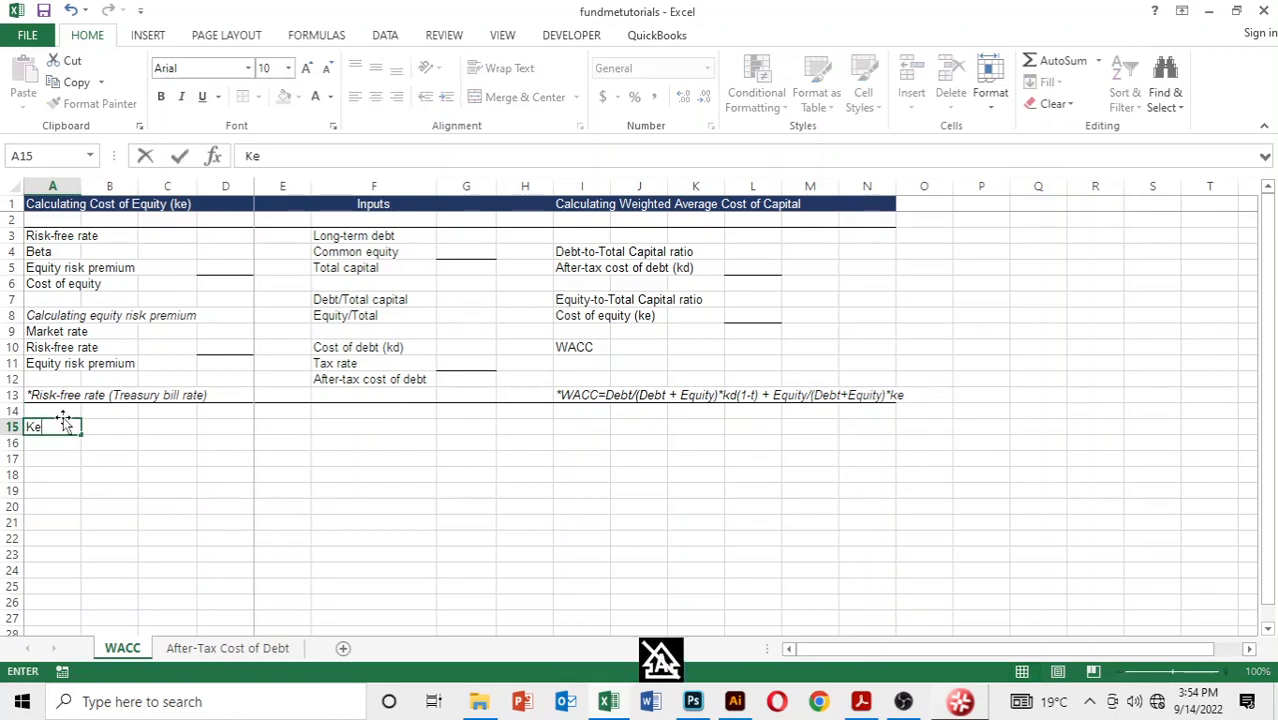
text(=)
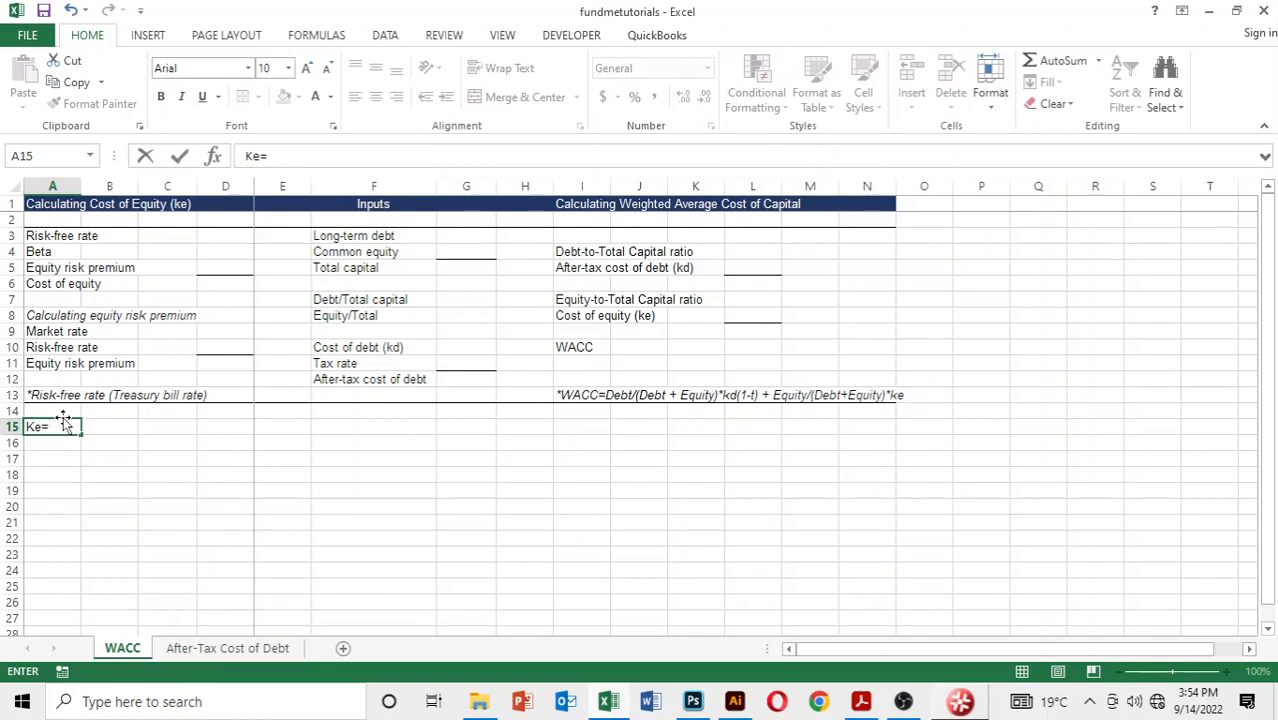
text(risk-free rate)
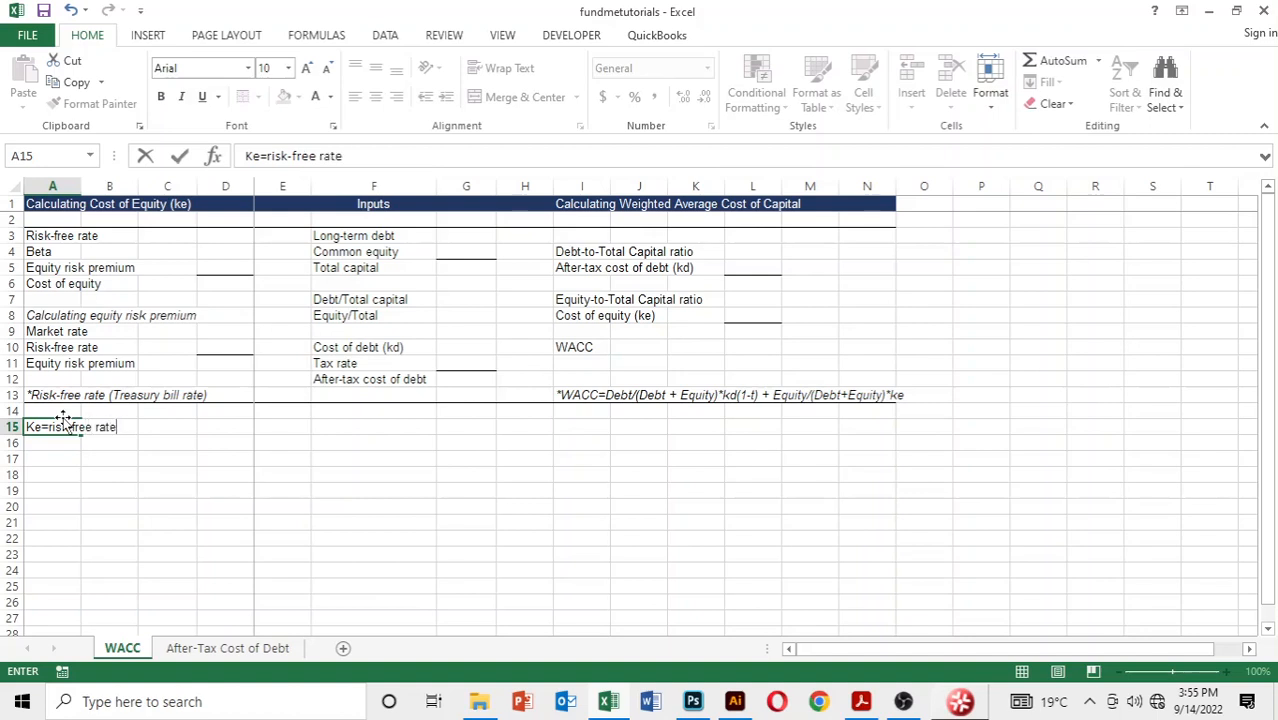
text(+beta(market)
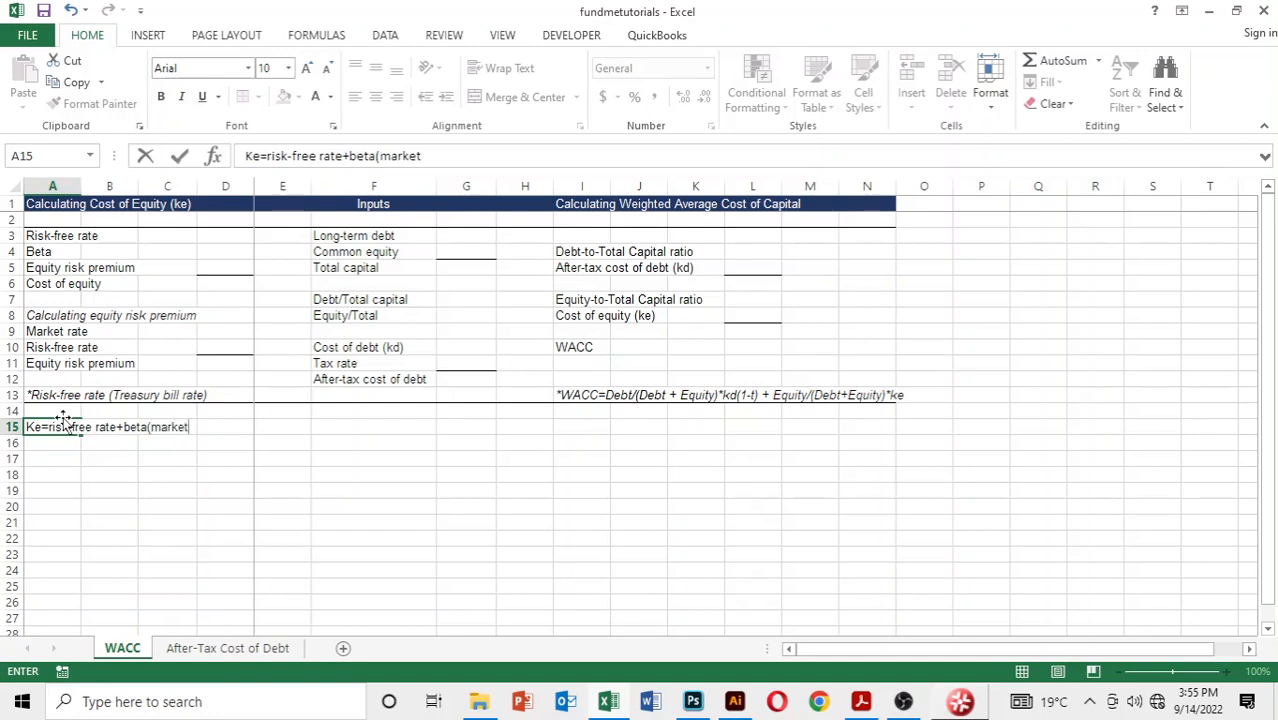
text( rate-ris)
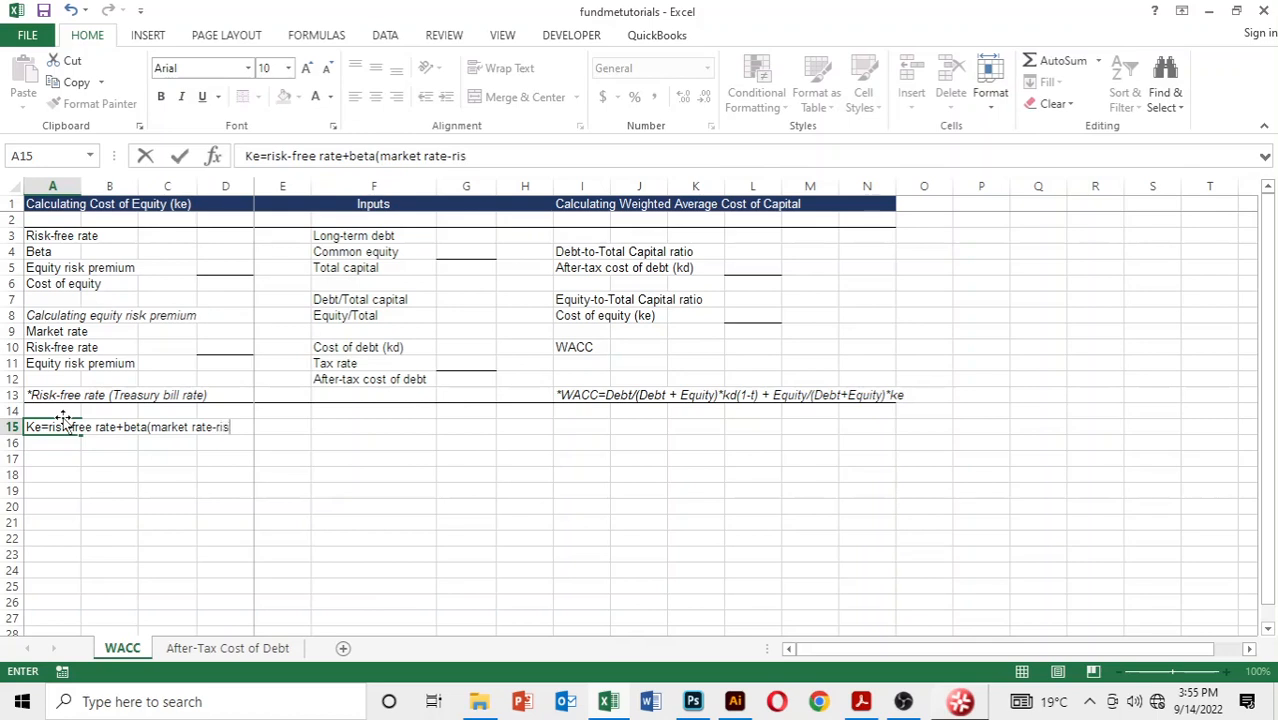
text(kfree)
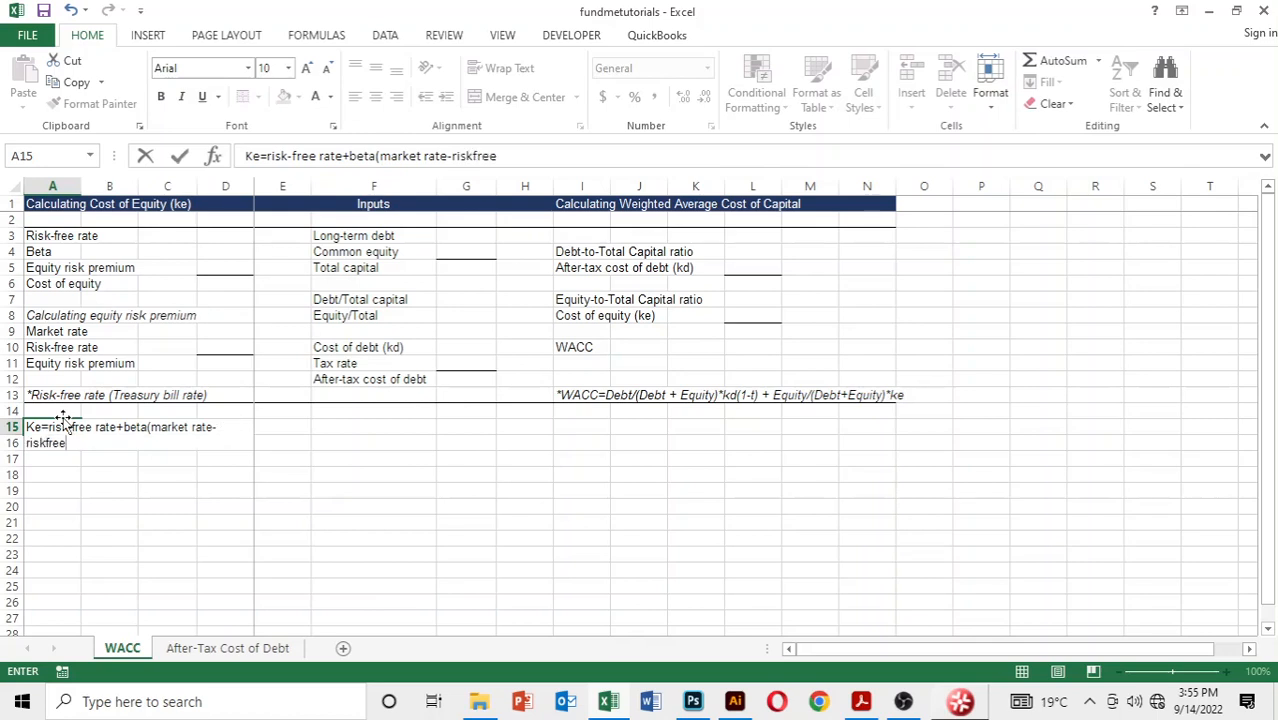
key(BackSpace)
key(BackSpace)
key(BackSpace)
key(BackSpace)
key(BackSpace)
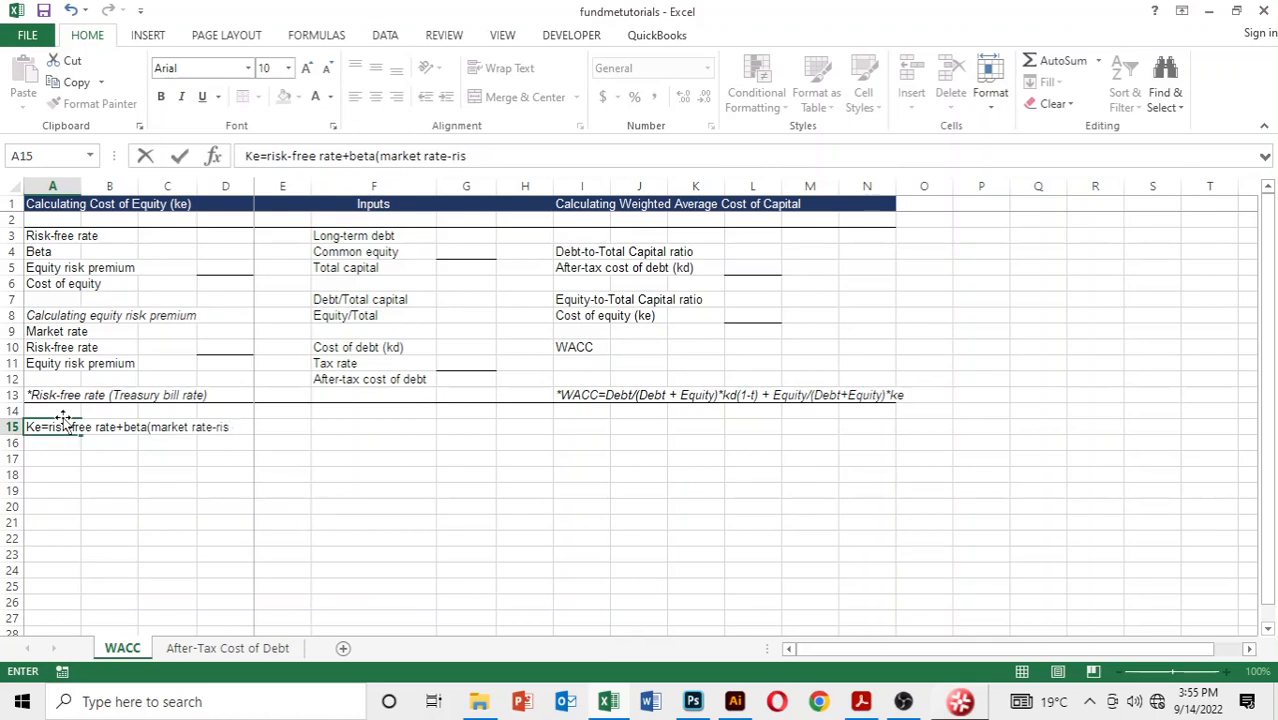
text(k-free r)
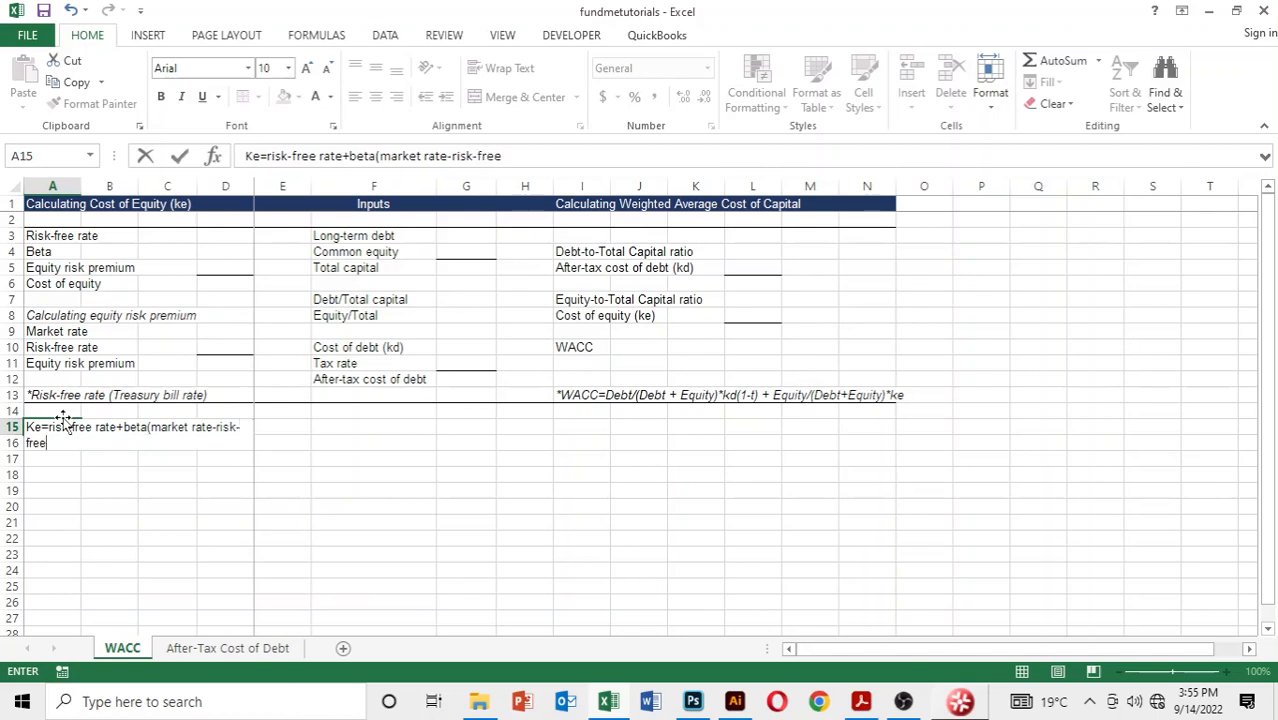
text(ate)
key(BackSpace)
key(BackSpace)
key(BackSpace)
key(BackSpace)
key(BackSpace)
key(BackSpace)
key(BackSpace)
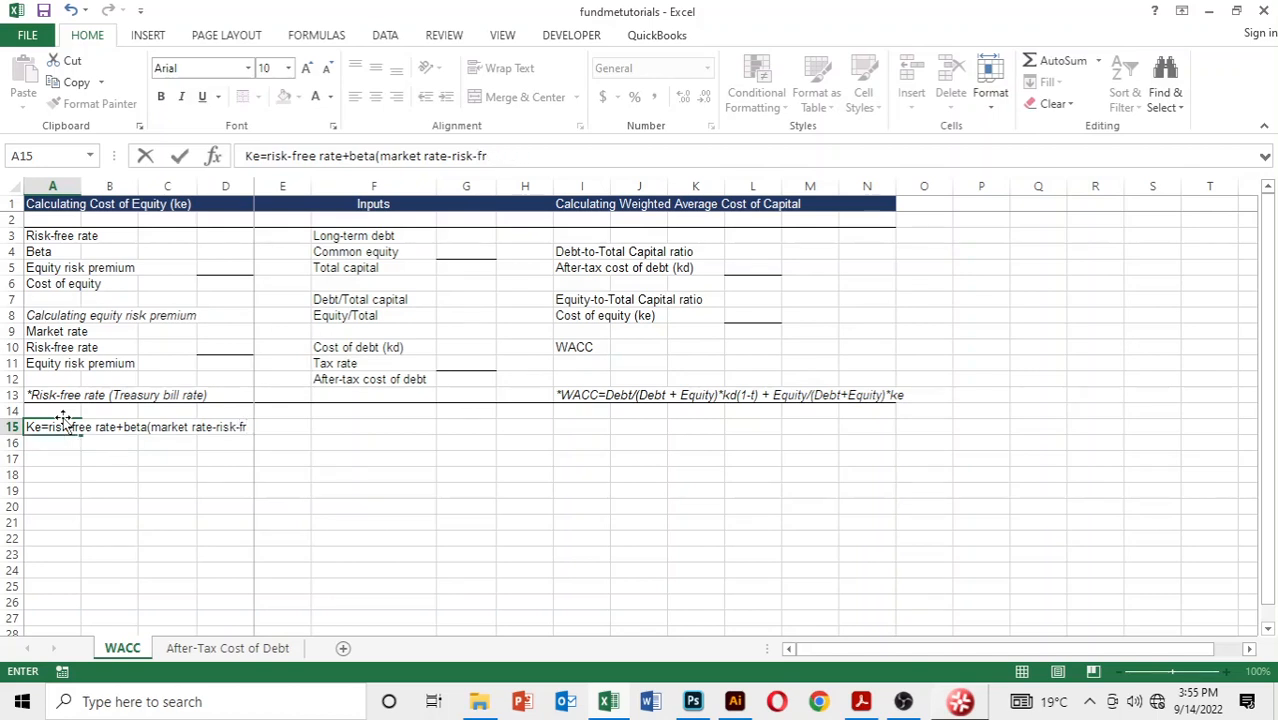
key(BackSpace)
key(BackSpace)
key(BackSpace)
key(BackSpace)
key(BackSpace)
key(BackSpace)
key(BackSpace)
text(risk free r)
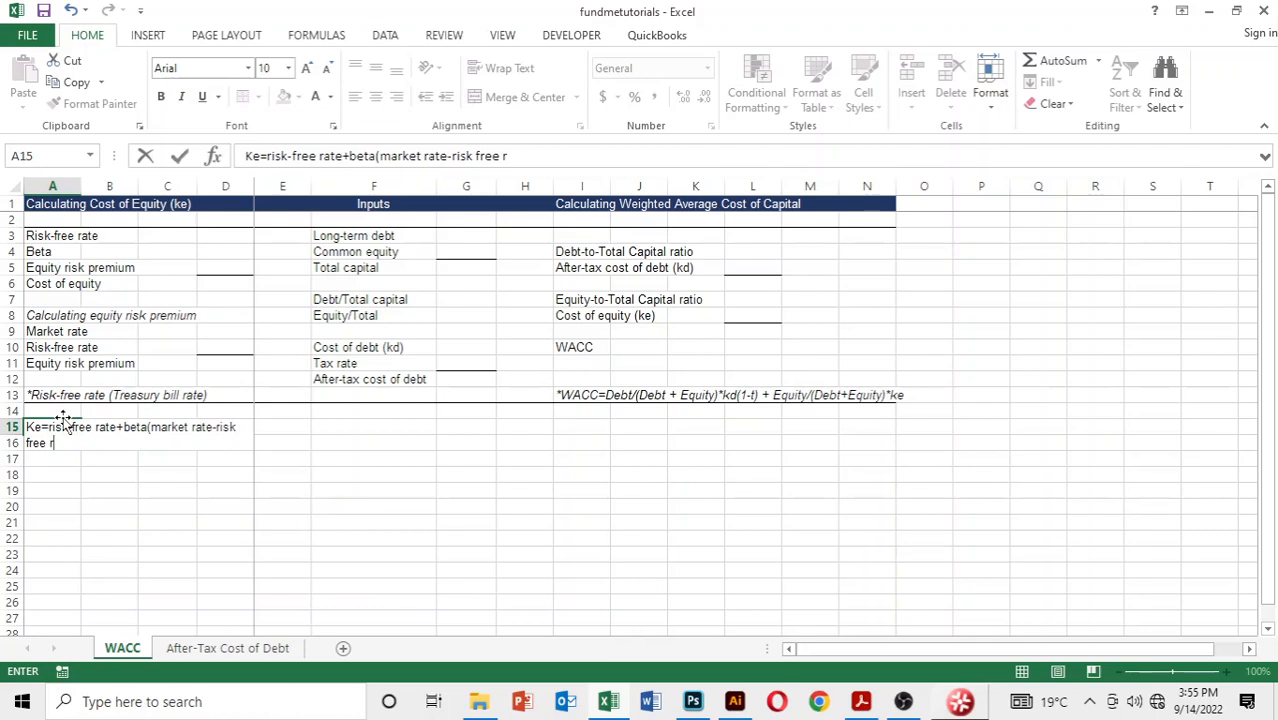
text(ate))
key(Return)
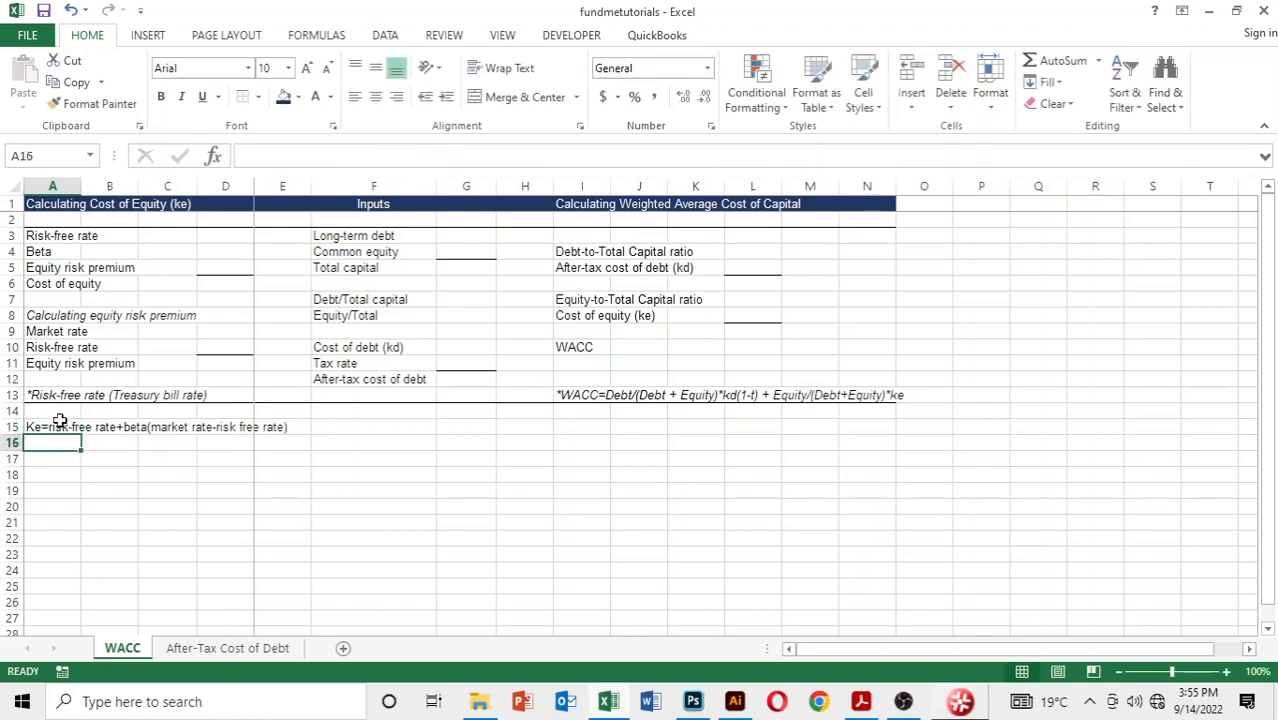
click(60, 421)
key(ctrl+i)
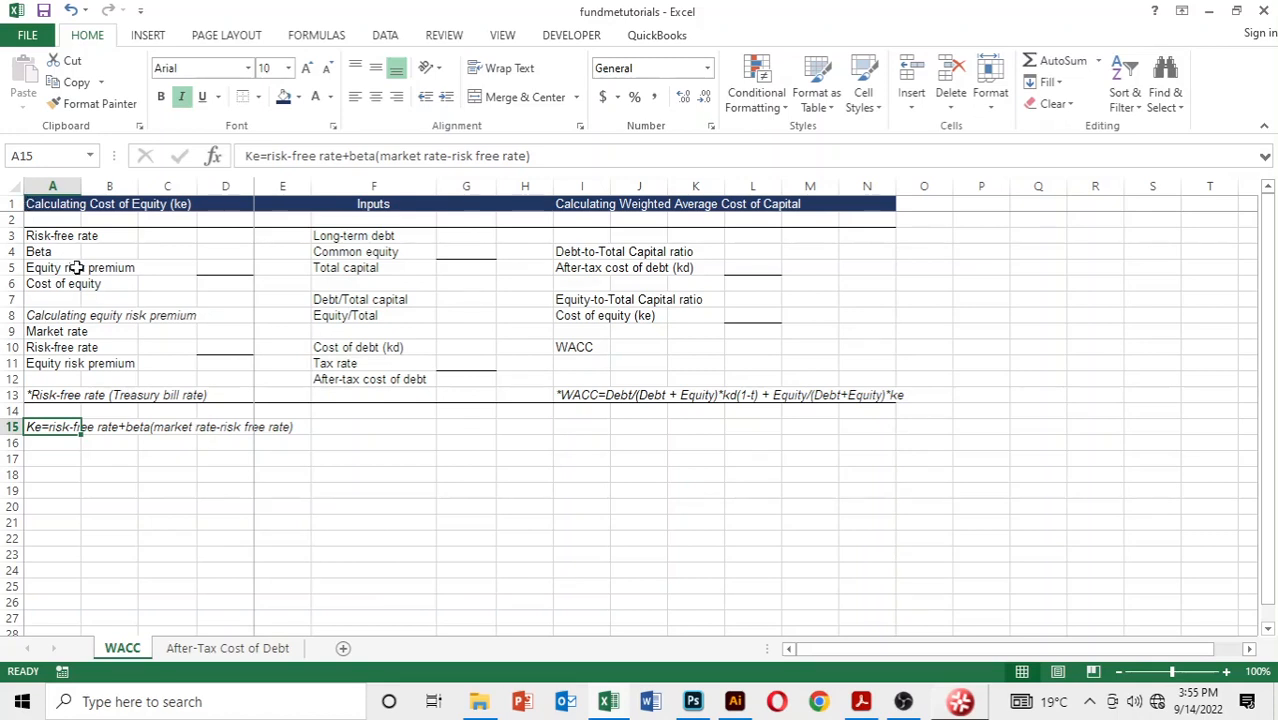
Step: Go through the risk-free rate, beta, equity risk premium and cost of equity labels in column A
key(Up)
key(Up)
key(Up)
key(Up)
key(Up)
key(Up)
key(Up)
key(Up)
key(Up)
key(Up)
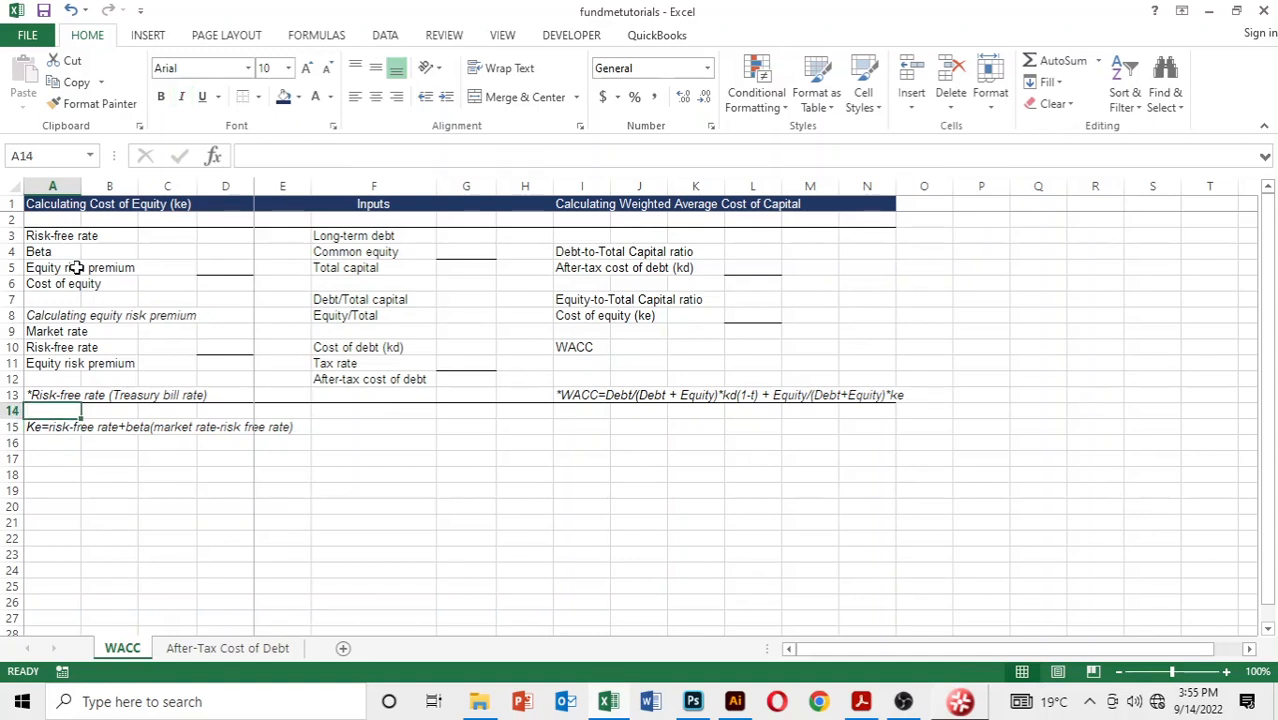
key(Up)
key(Up)
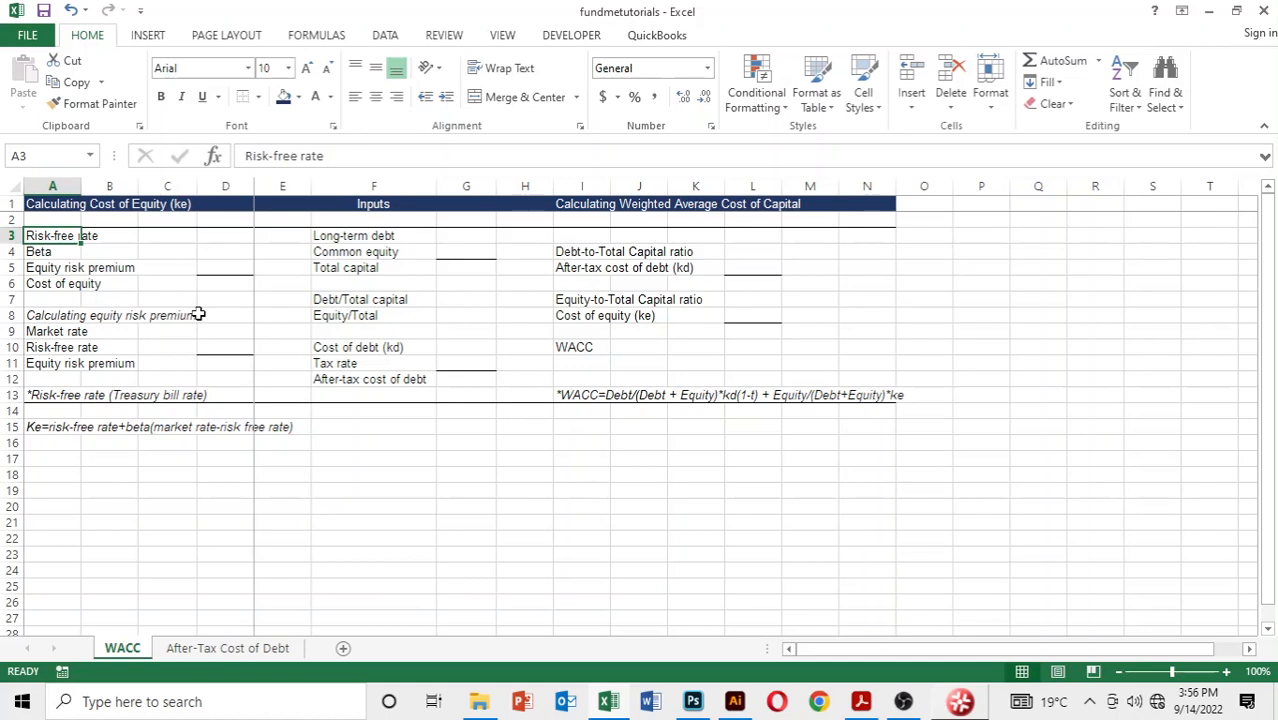
key(Down)
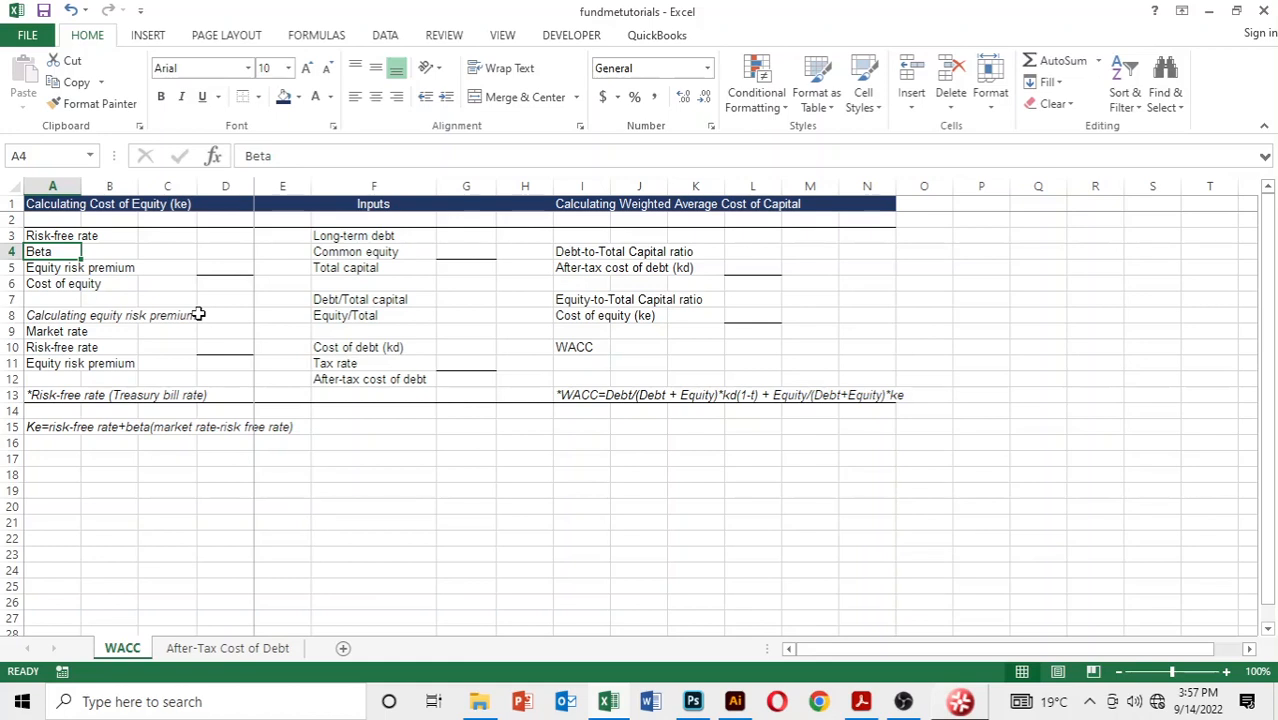
key(Down)
key(Up)
key(Down)
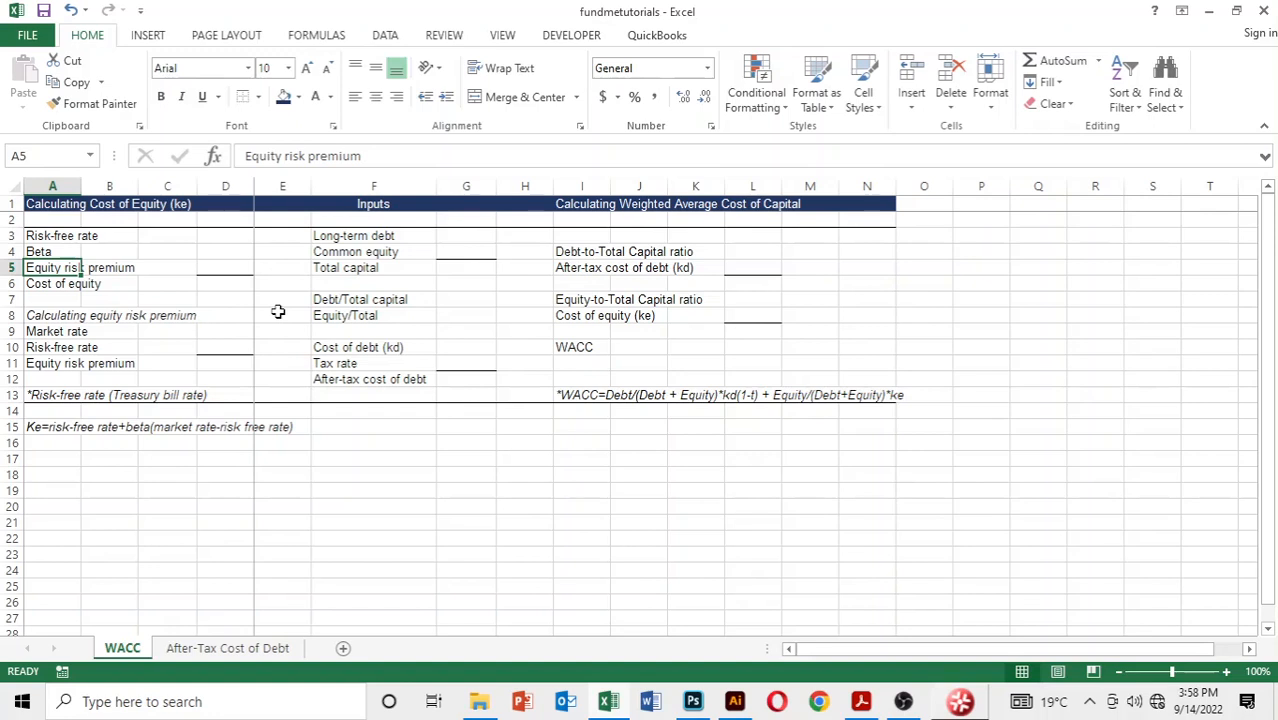
key(Down)
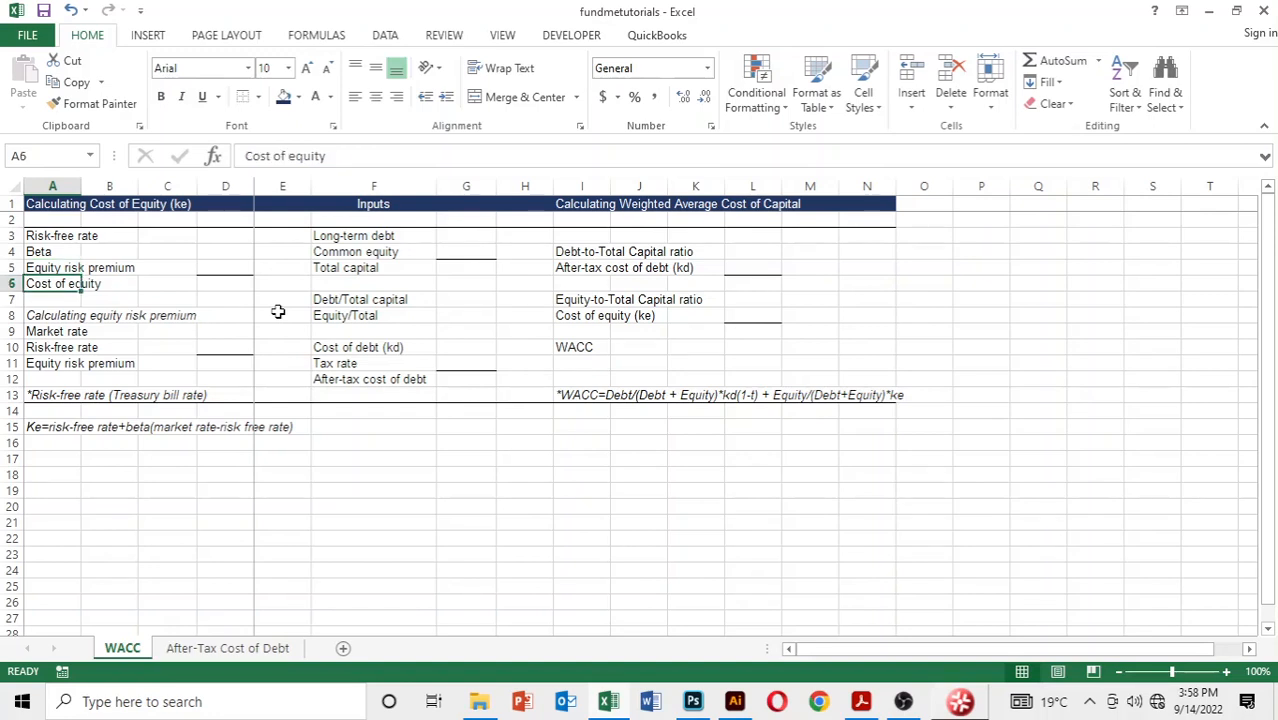
Step: Select the value cell for the risk-free rate, D3, in the cost of equity section
key(Up)
key(Up)
key(Up)
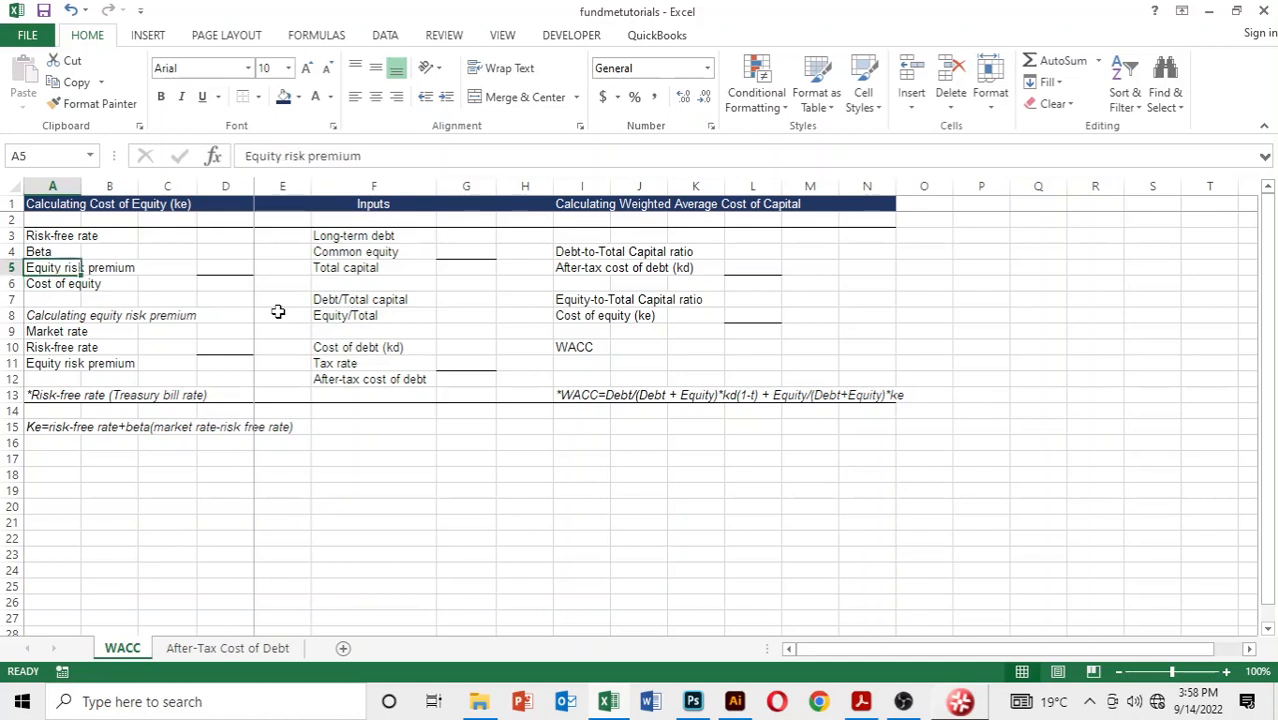
key(Right)
key(Right)
key(Right)
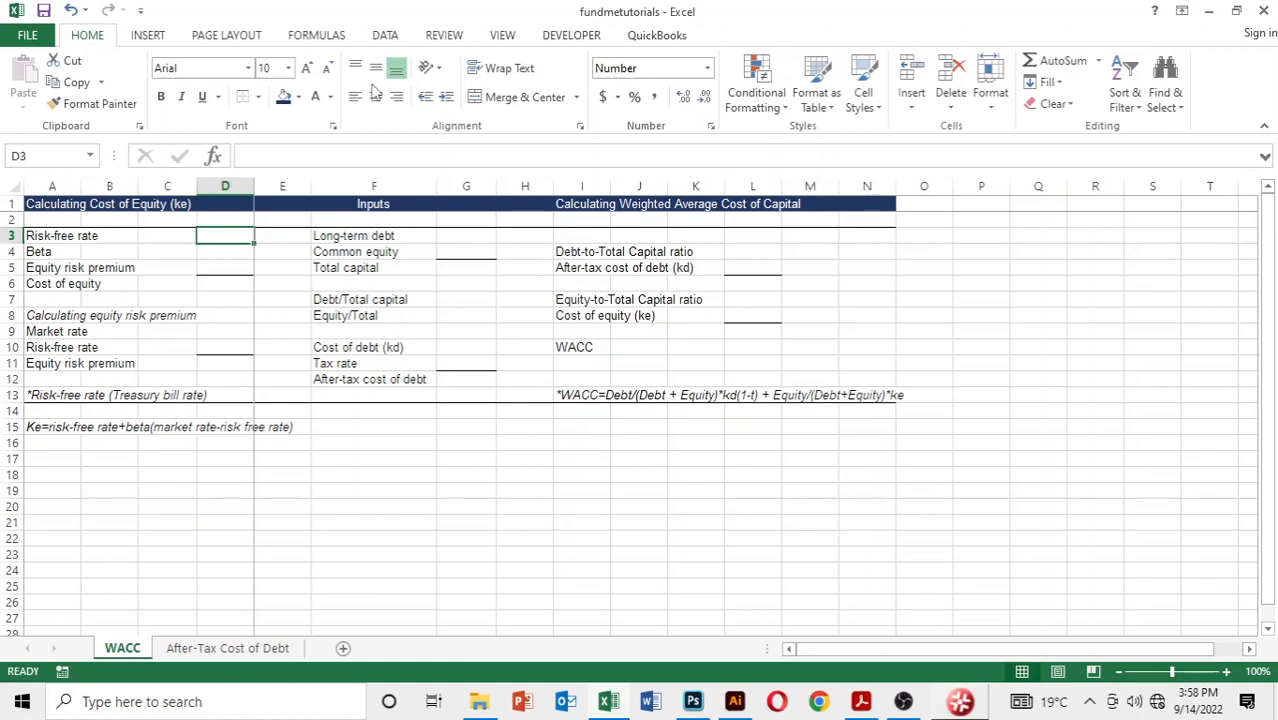
text(2)
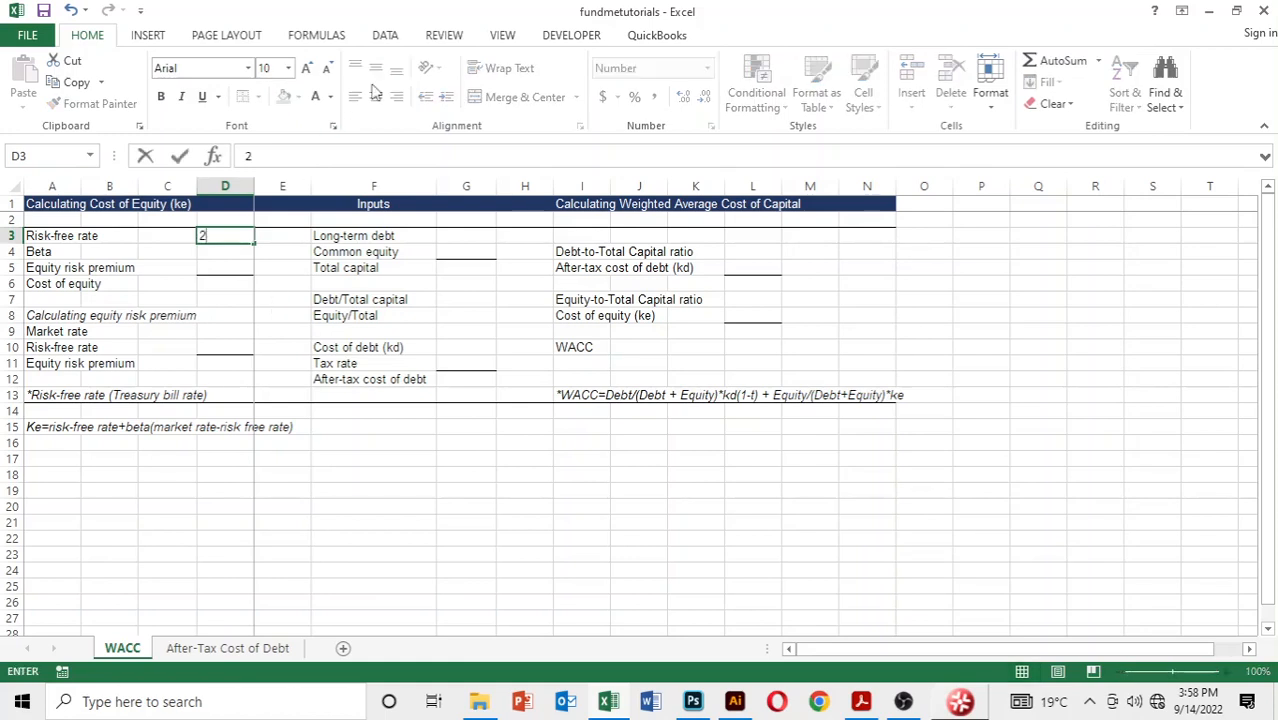
key(BackSpace)
key(Return)
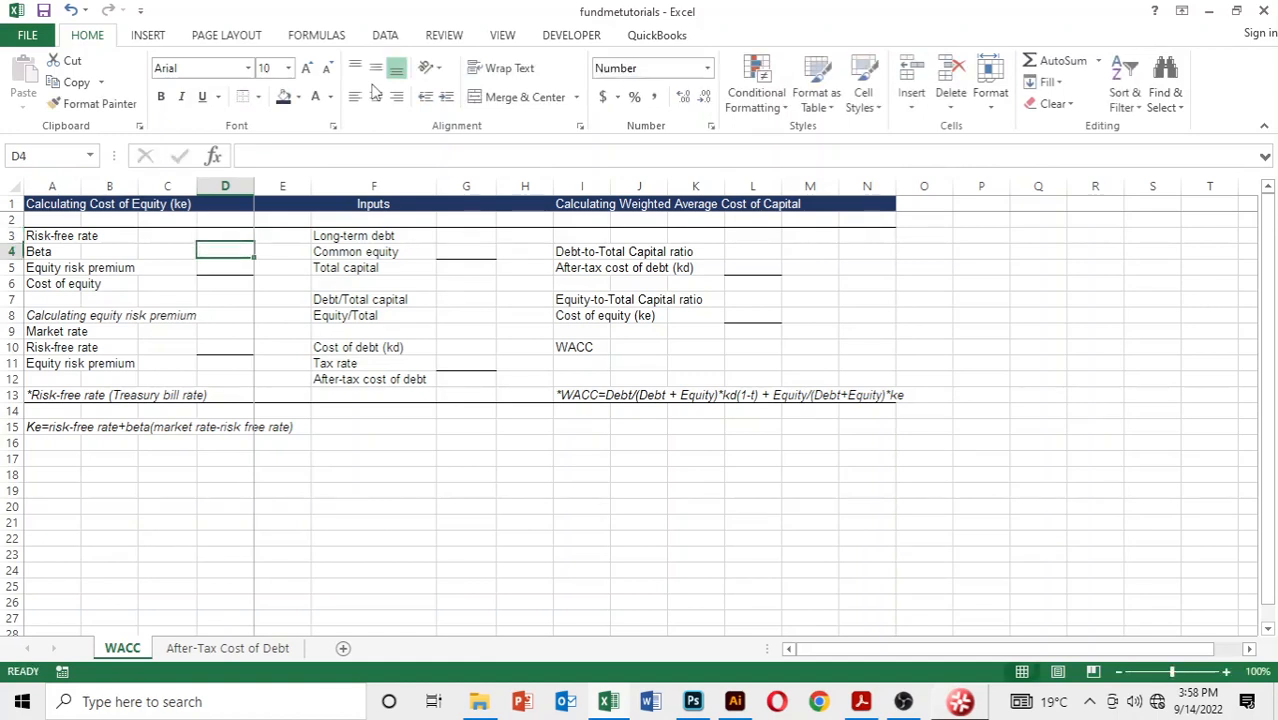
key(Up)
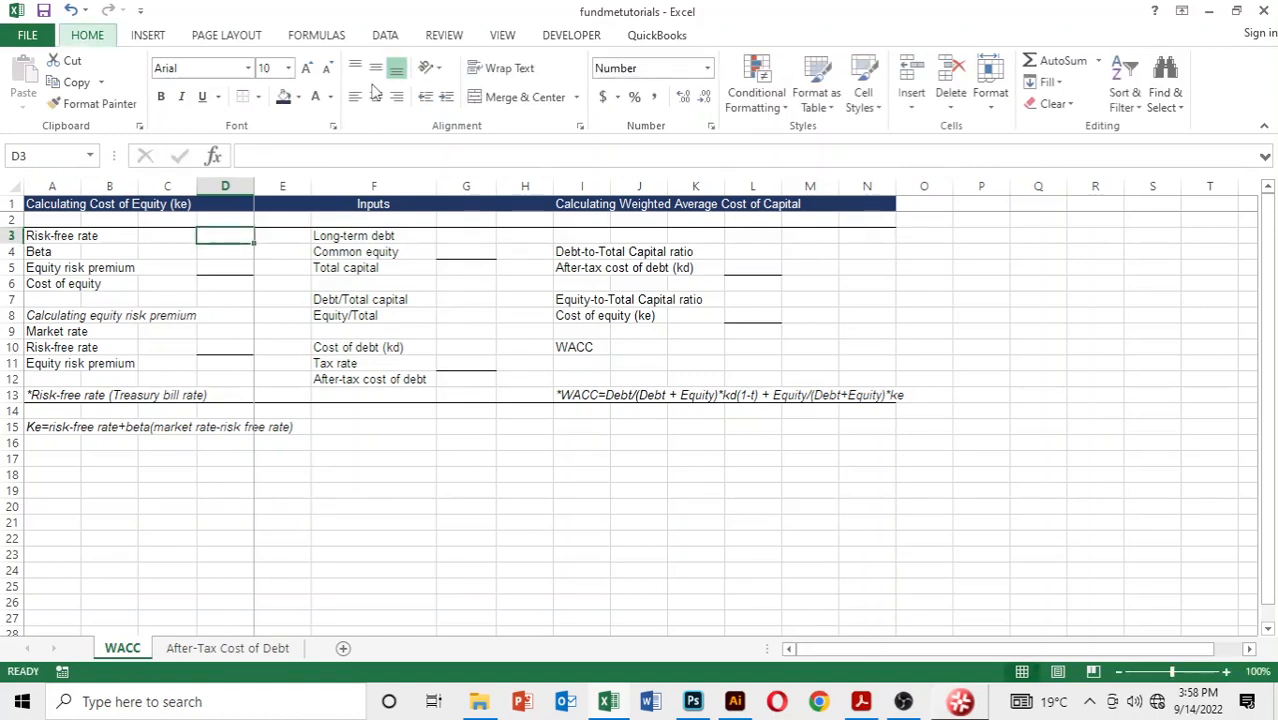
Step: Enter a risk-free rate of 2% in D3, formatted as a percentage with one decimal, and a beta of 1 in D4
key(alt+h)
key(p)
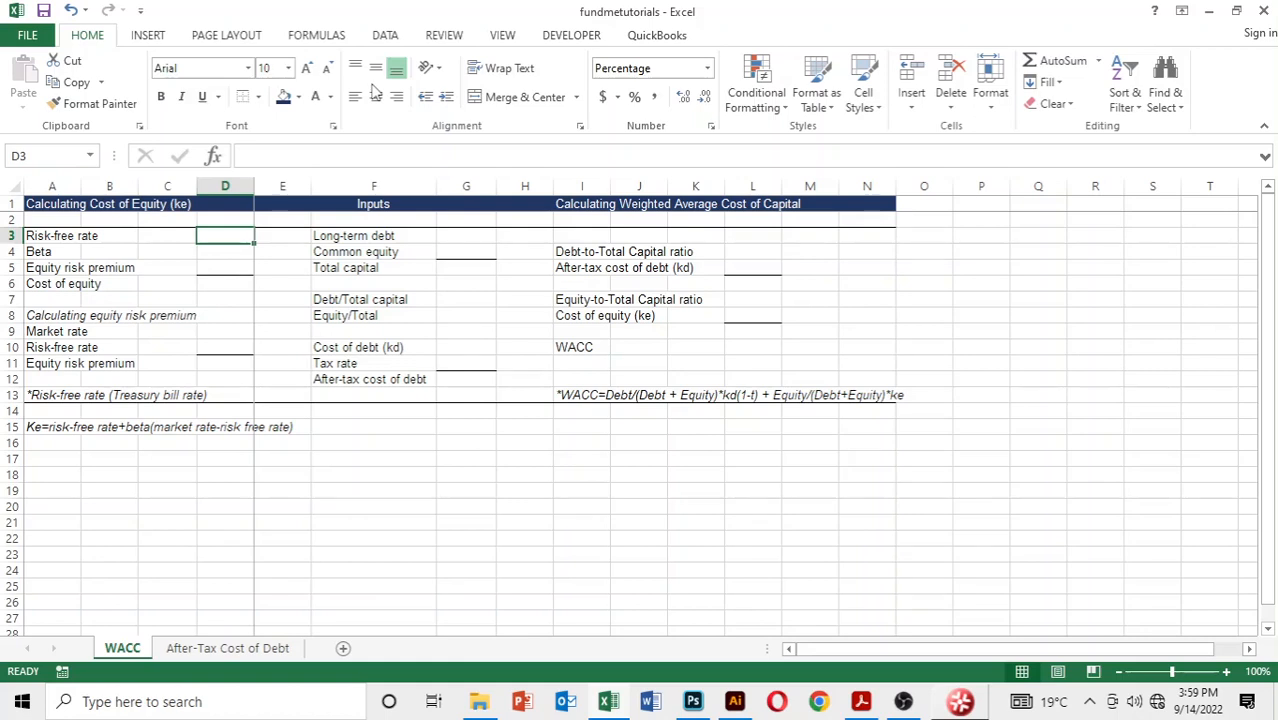
key(alt)
key(alt)
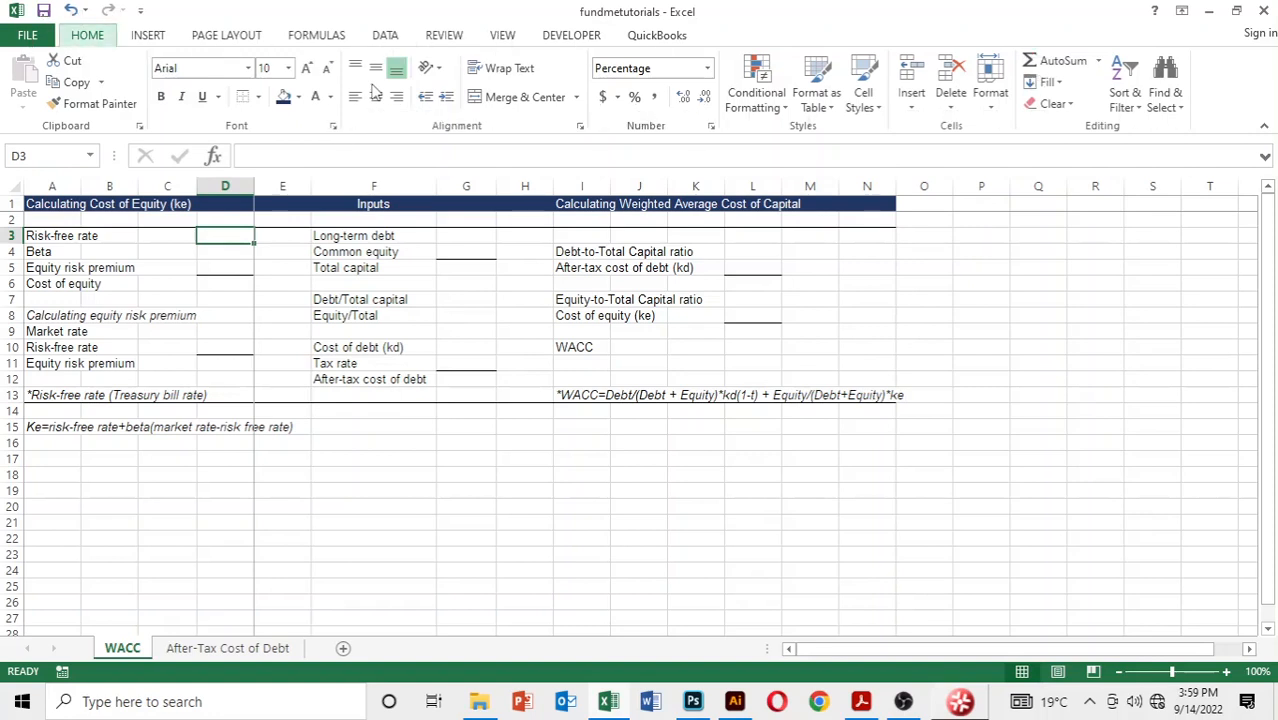
key(Up)
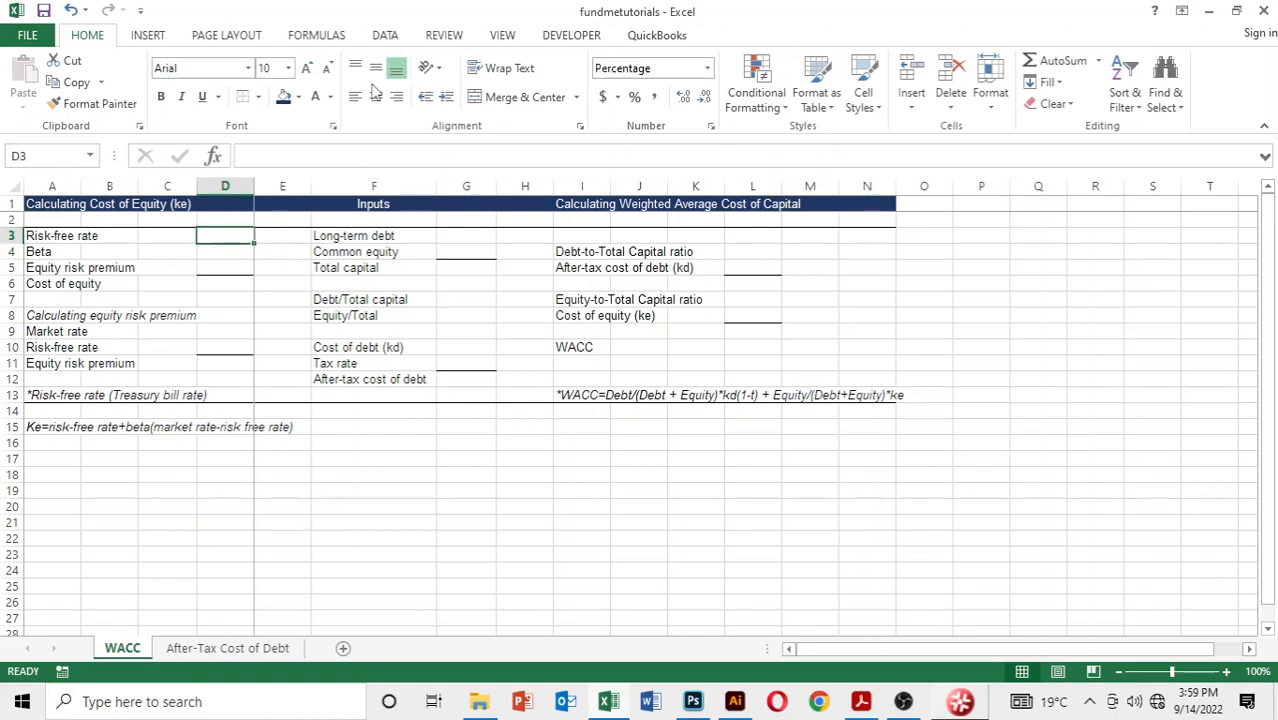
text(2)
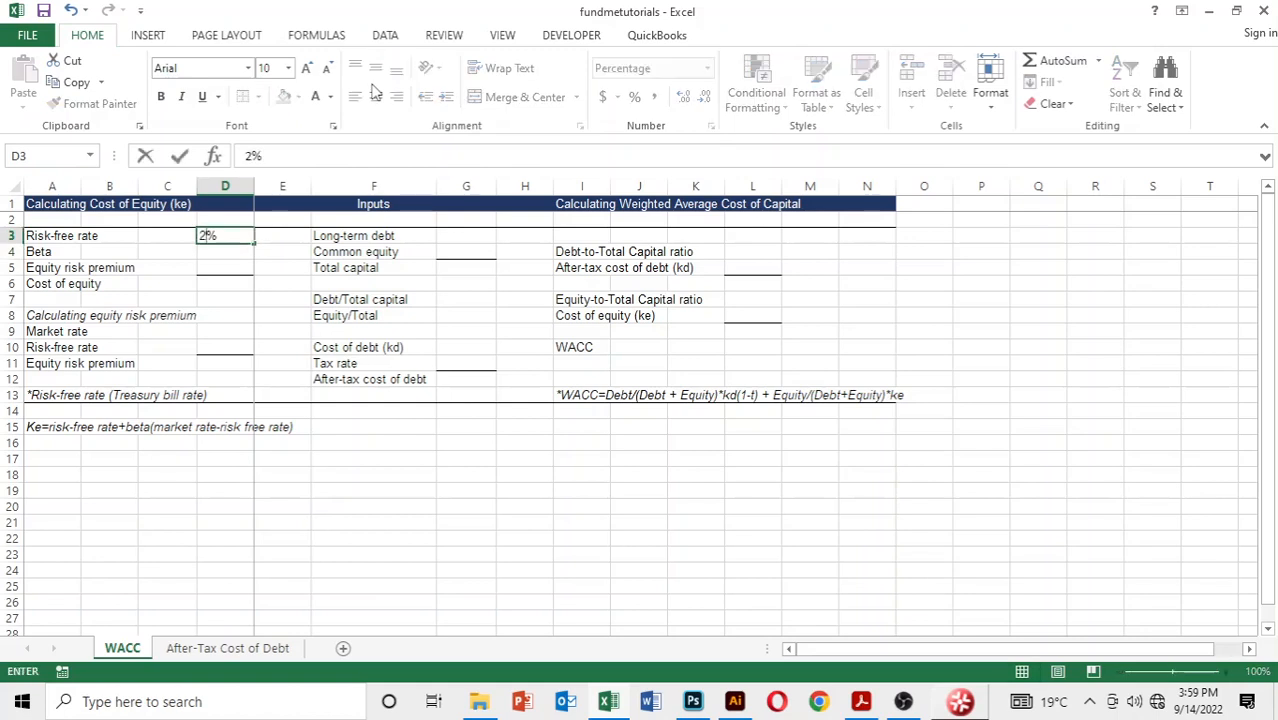
key(Return)
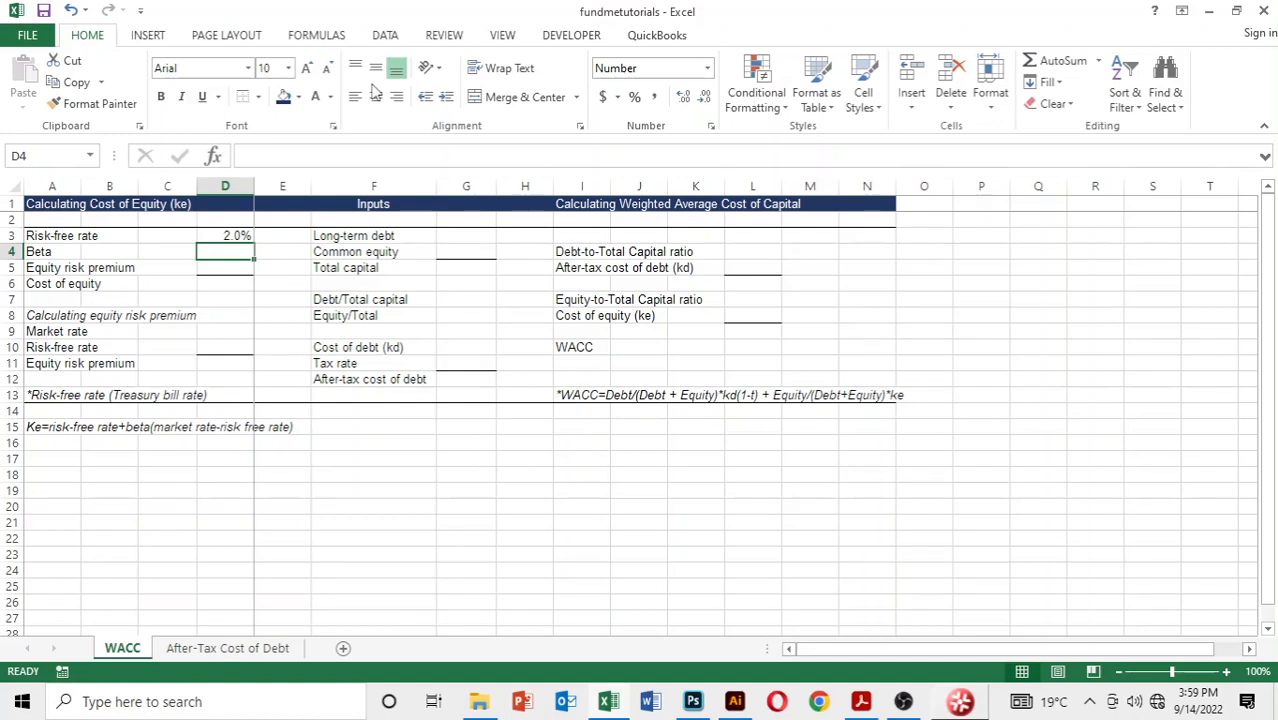
text(1)
key(Return)
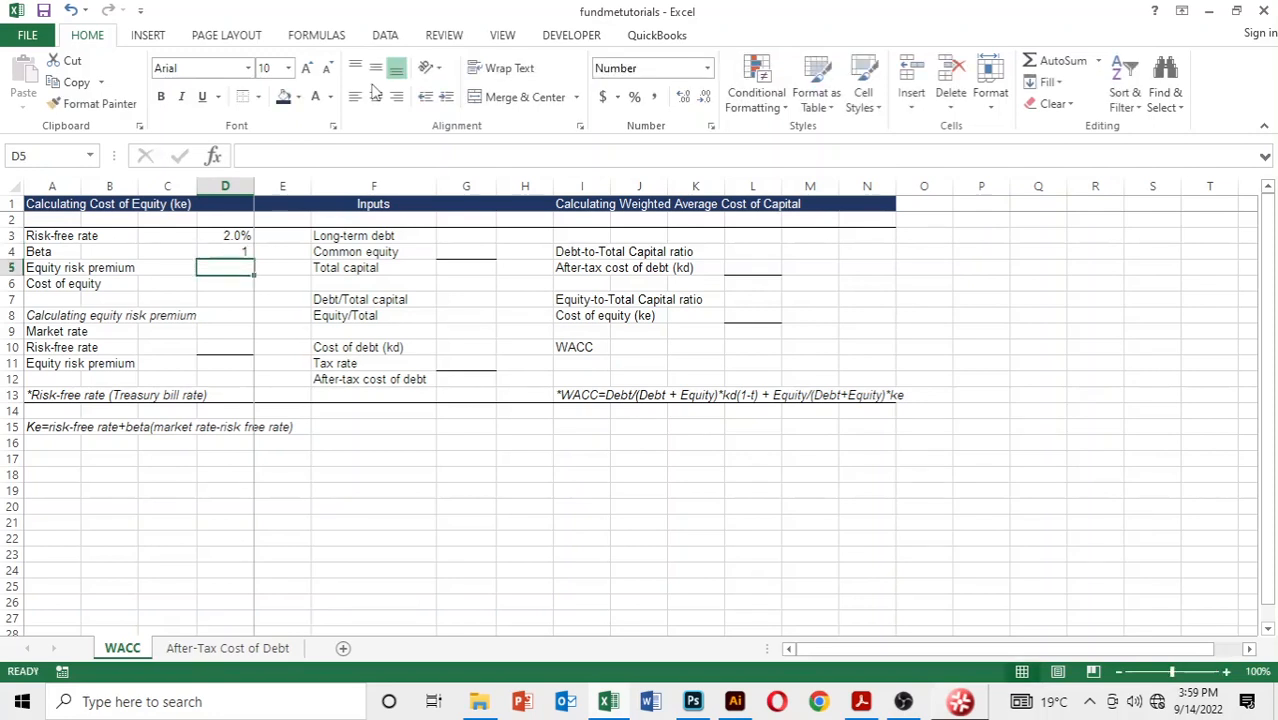
Step: Format the market rate cell D9 as a percentage with one decimal place and enter 5%
key(Down)
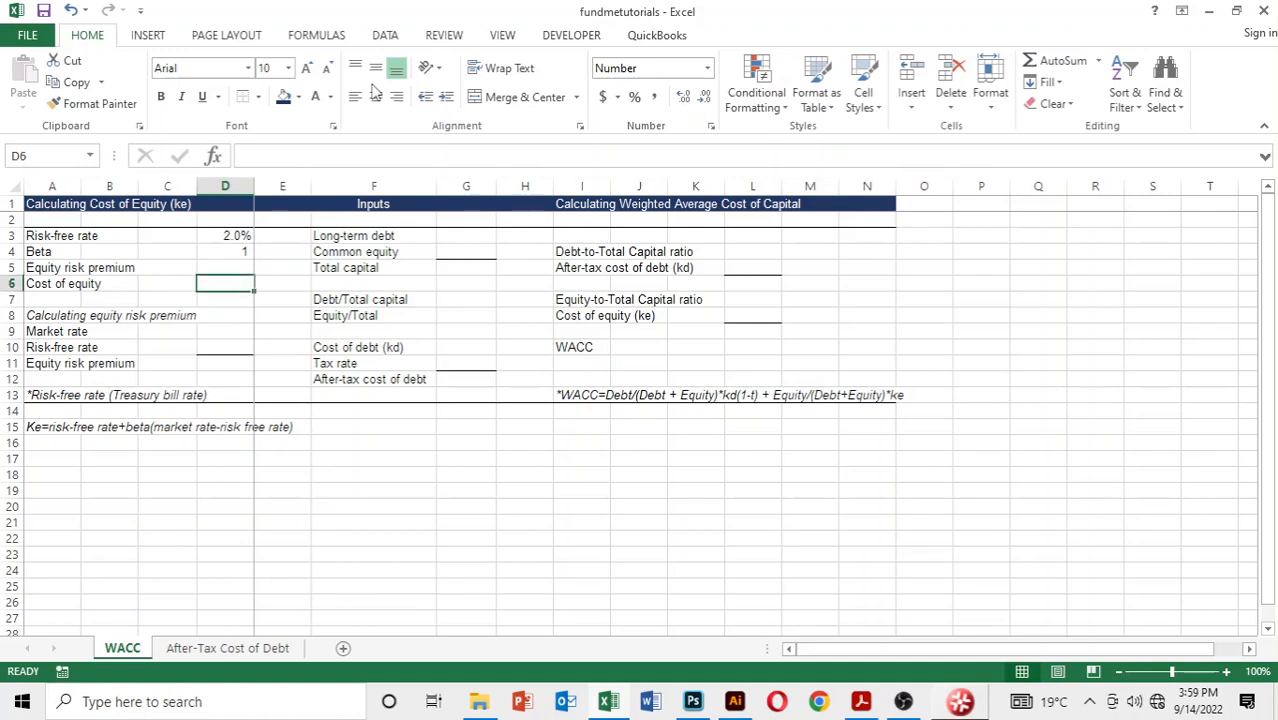
key(Up)
key(Down)
key(Down)
key(Down)
key(Down)
key(Down)
key(Up)
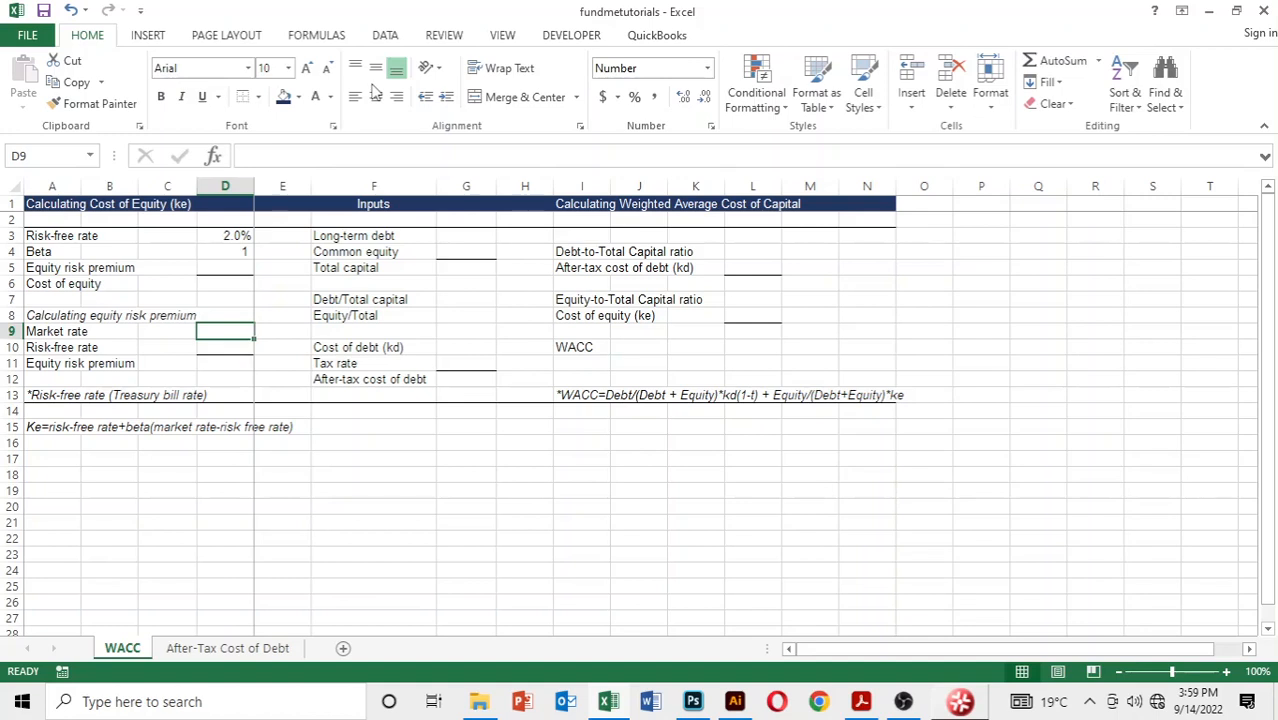
key(alt)
key(h)
key(p)
text(5)
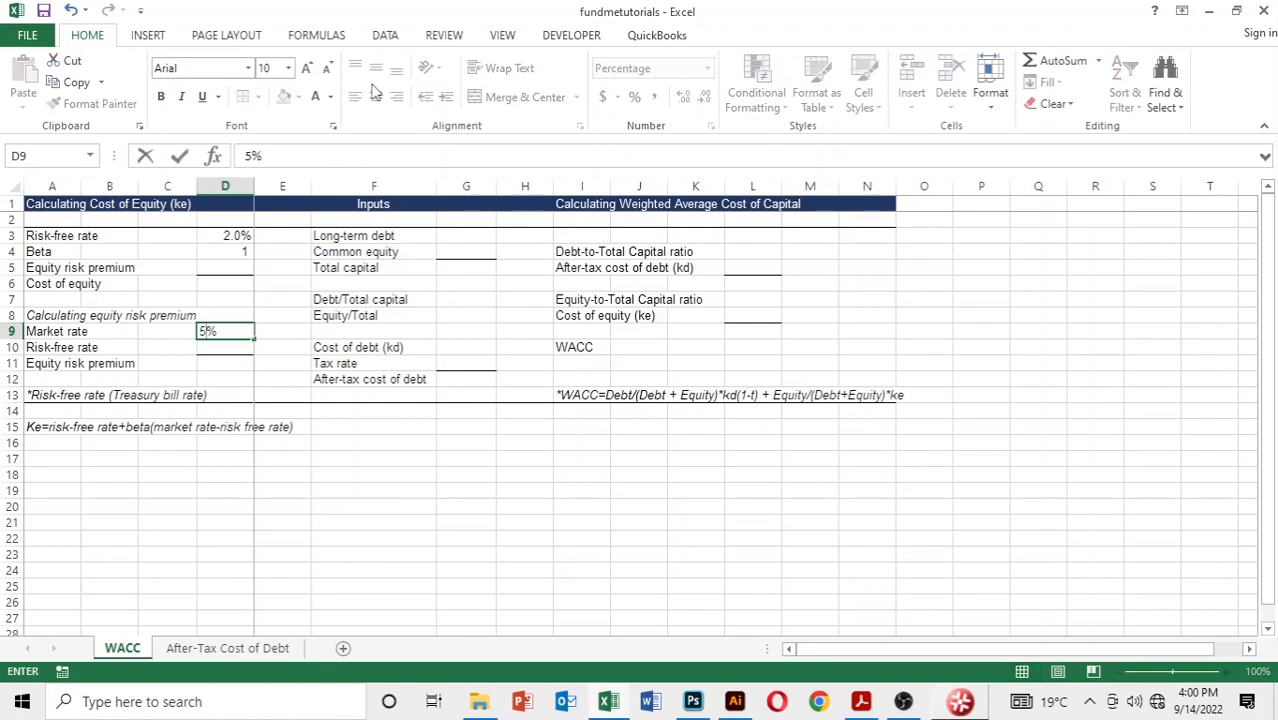
key(Return)
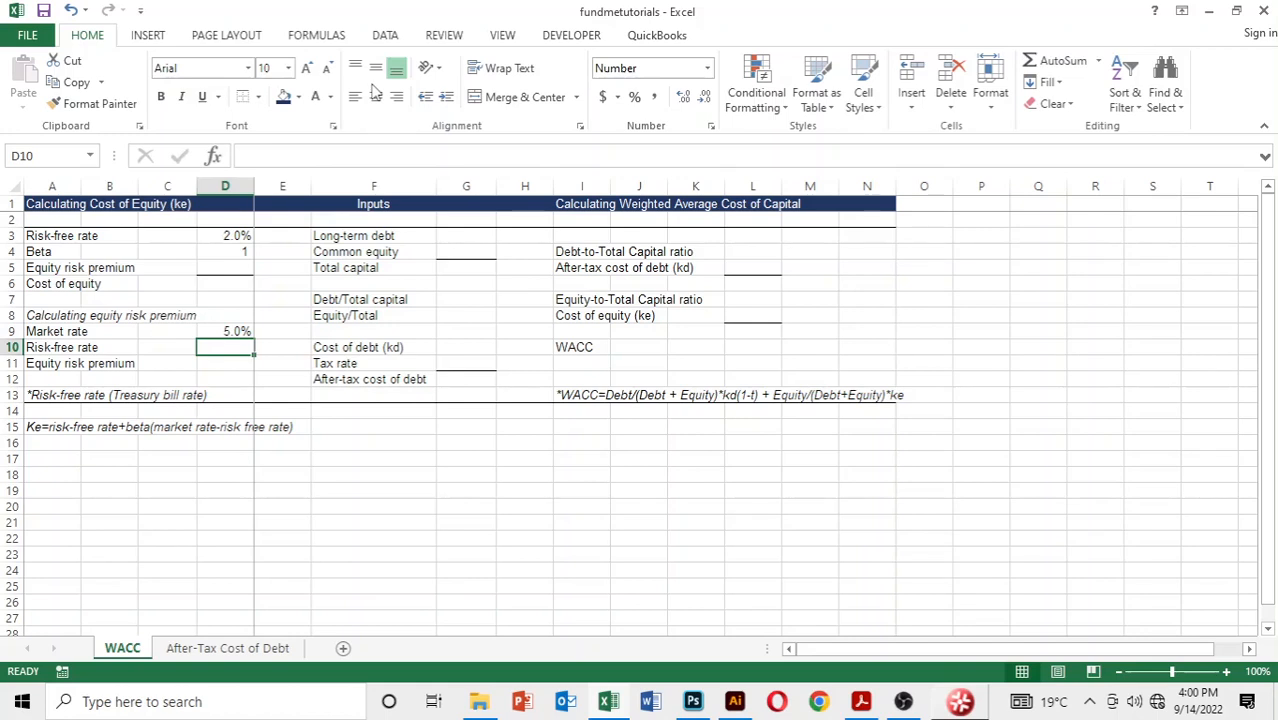
Step: Format D10 as a percentage with one decimal place and link it to the risk-free rate with =D3
key(alt)
key(h)
key(p)
key(alt)
key(h)
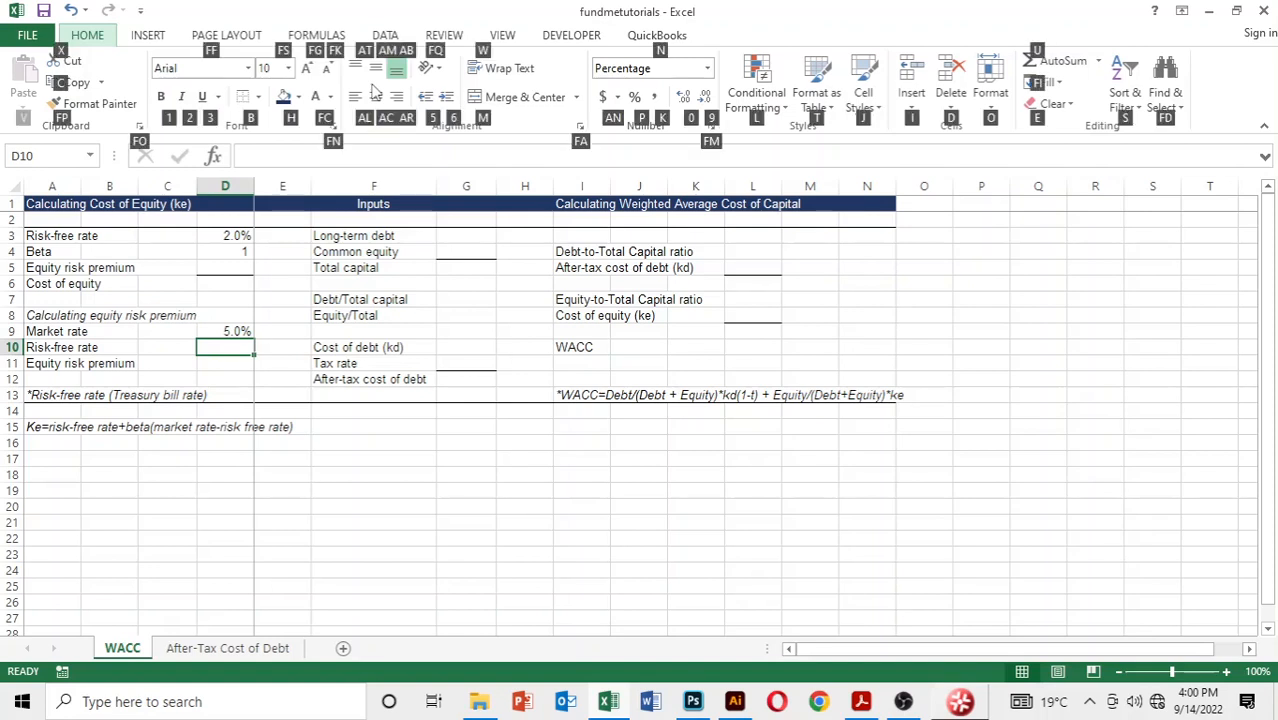
key(0)
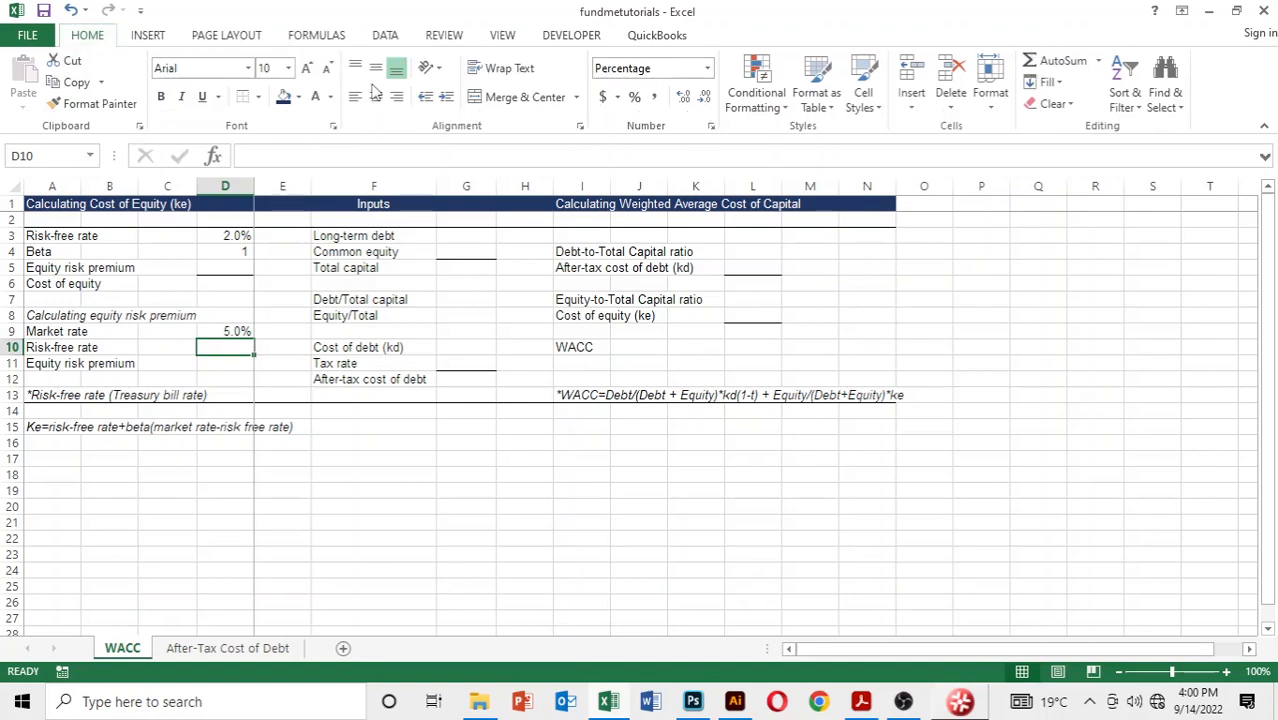
text(=)
key(Up)
key(Up)
key(Up)
key(Up)
key(Up)
key(Up)
key(Up)
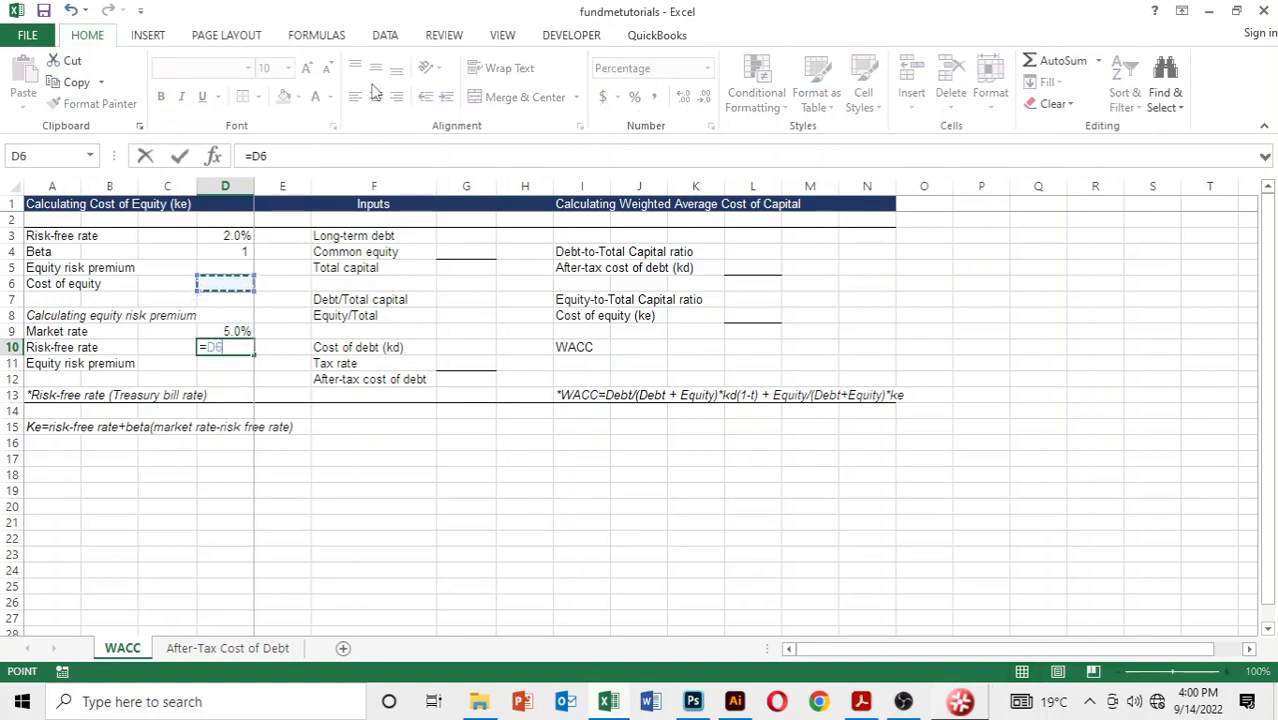
key(Return)
key(Return)
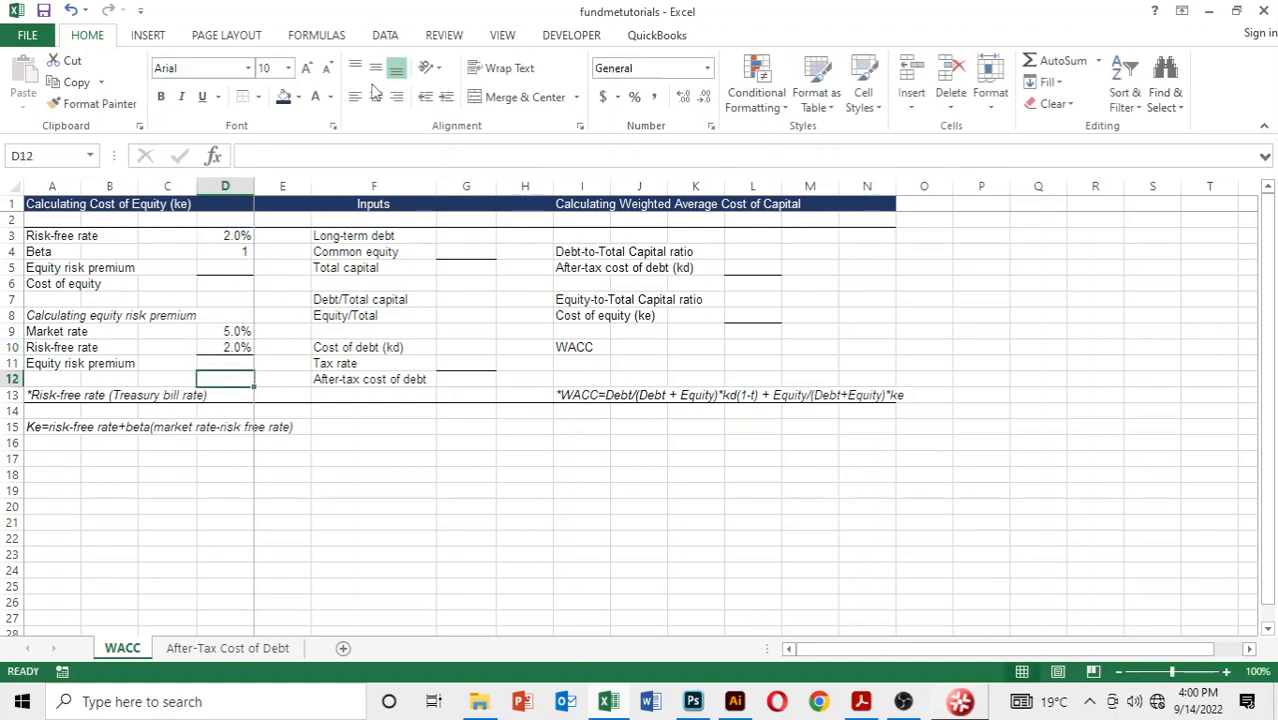
Step: Calculate the equity risk premium in D11 as market rate minus risk-free rate with =D9-D10
key(Up)
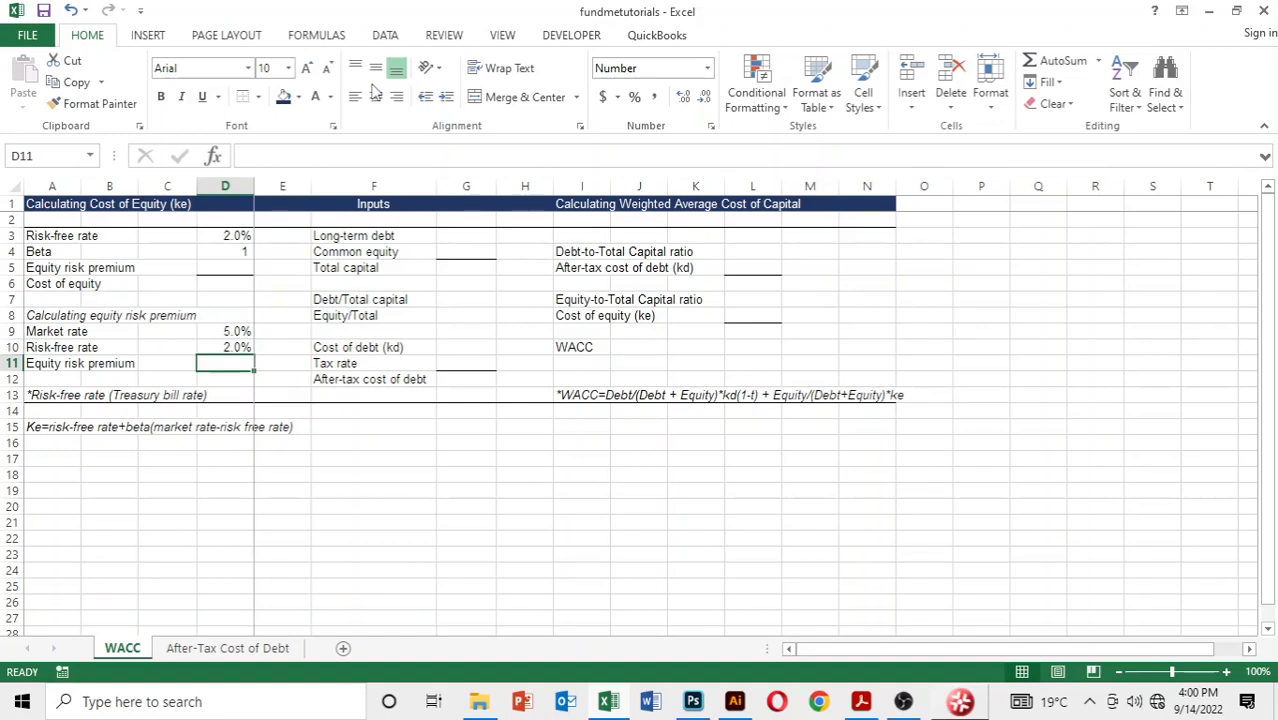
text(=)
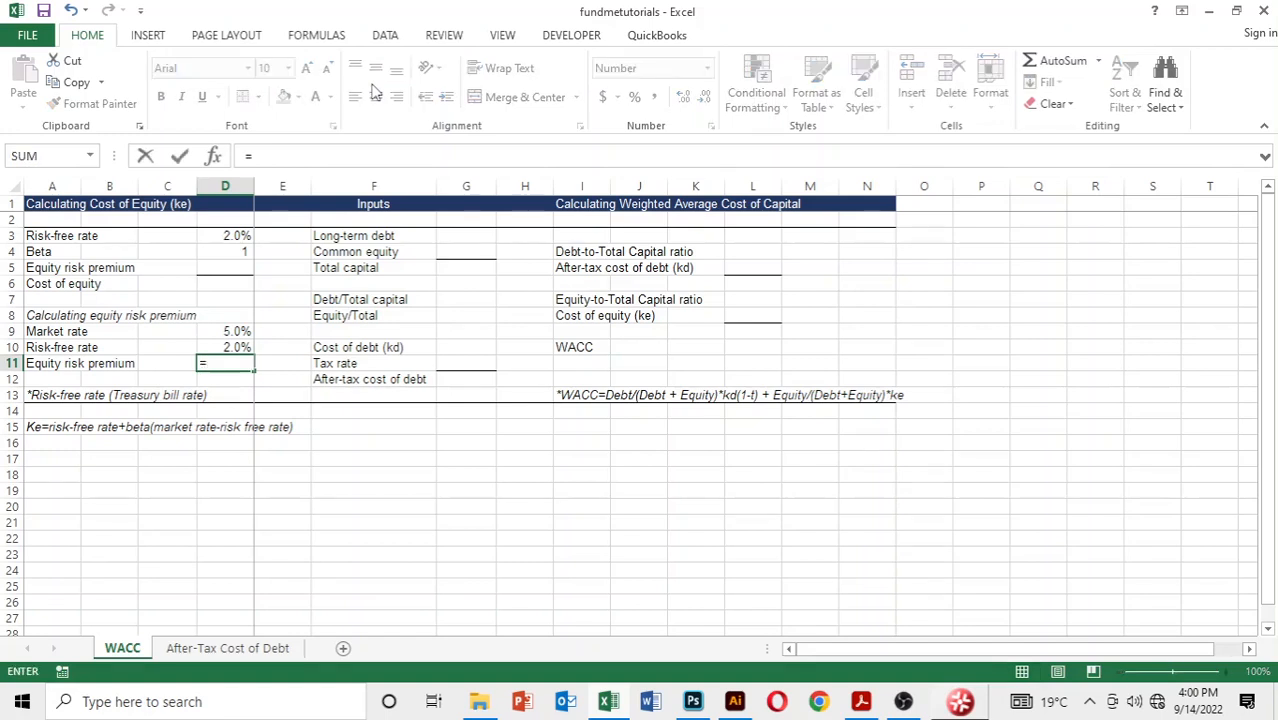
key(Up)
key(Up)
text(-)
key(Up)
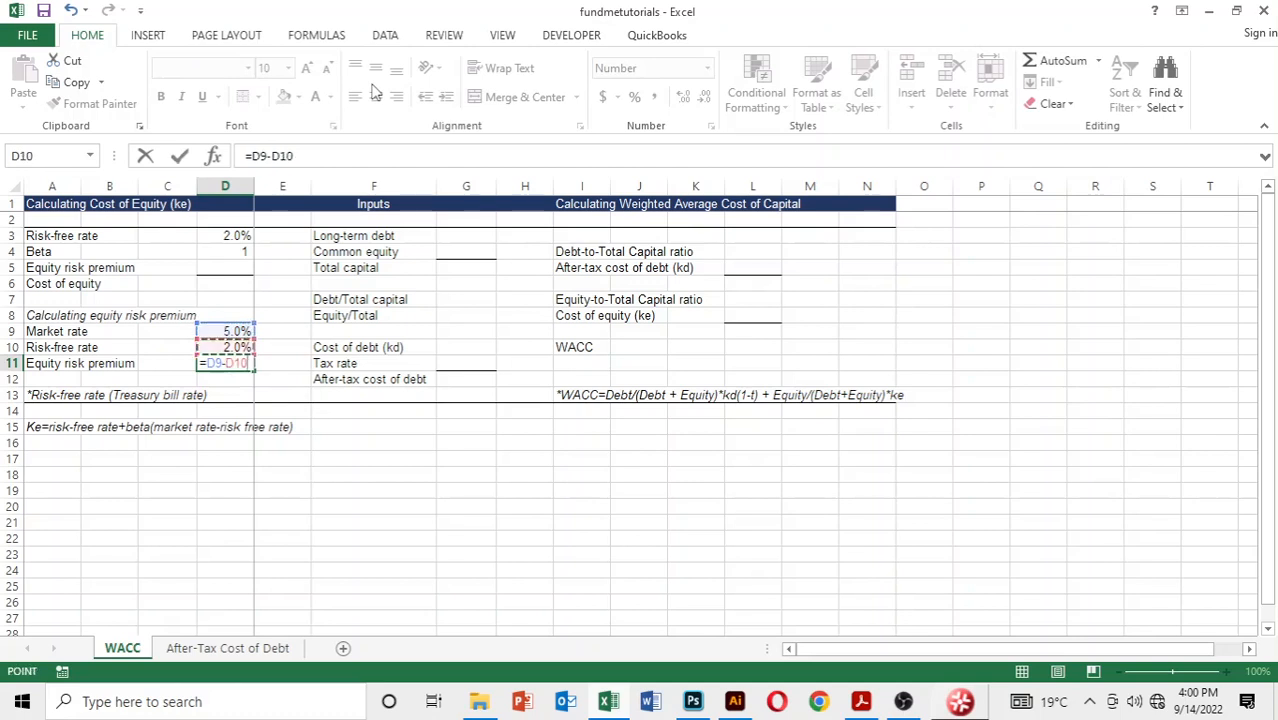
key(Return)
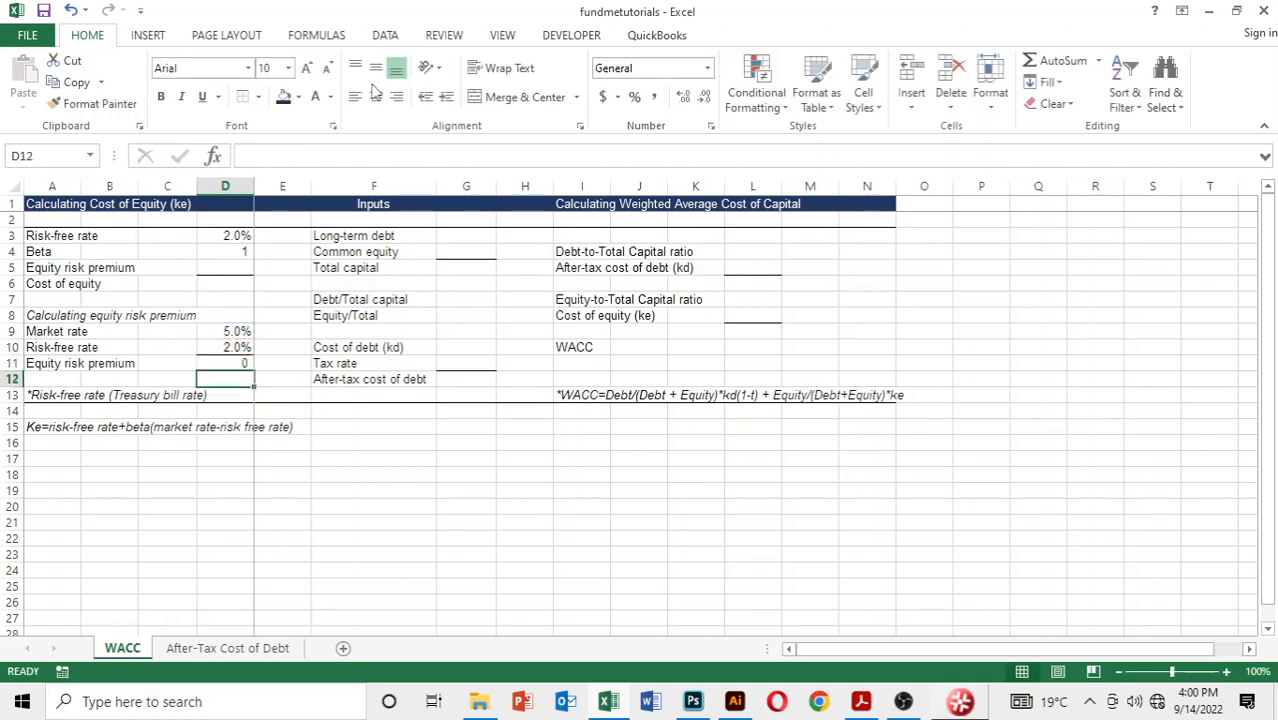
Step: Copy only the formatting of the risk-free rate cell D10 onto the equity risk premium in D11 using Paste Special Formats
key(Up)
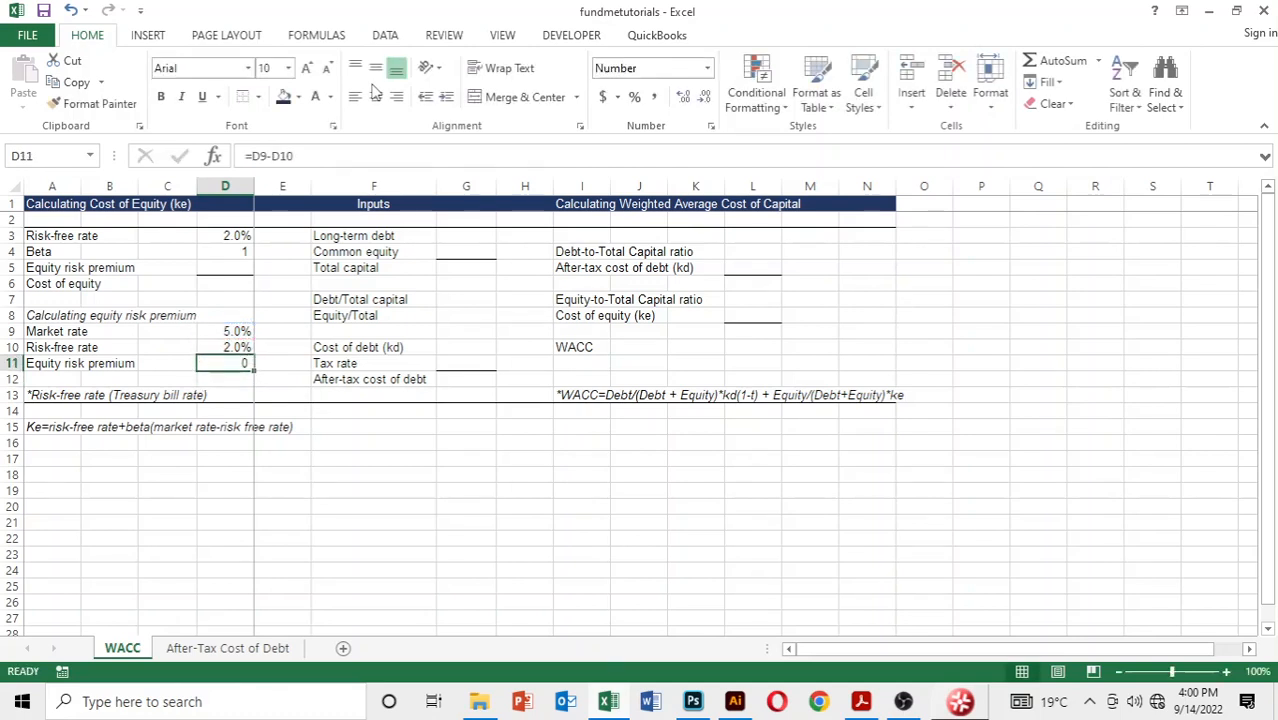
key(Up)
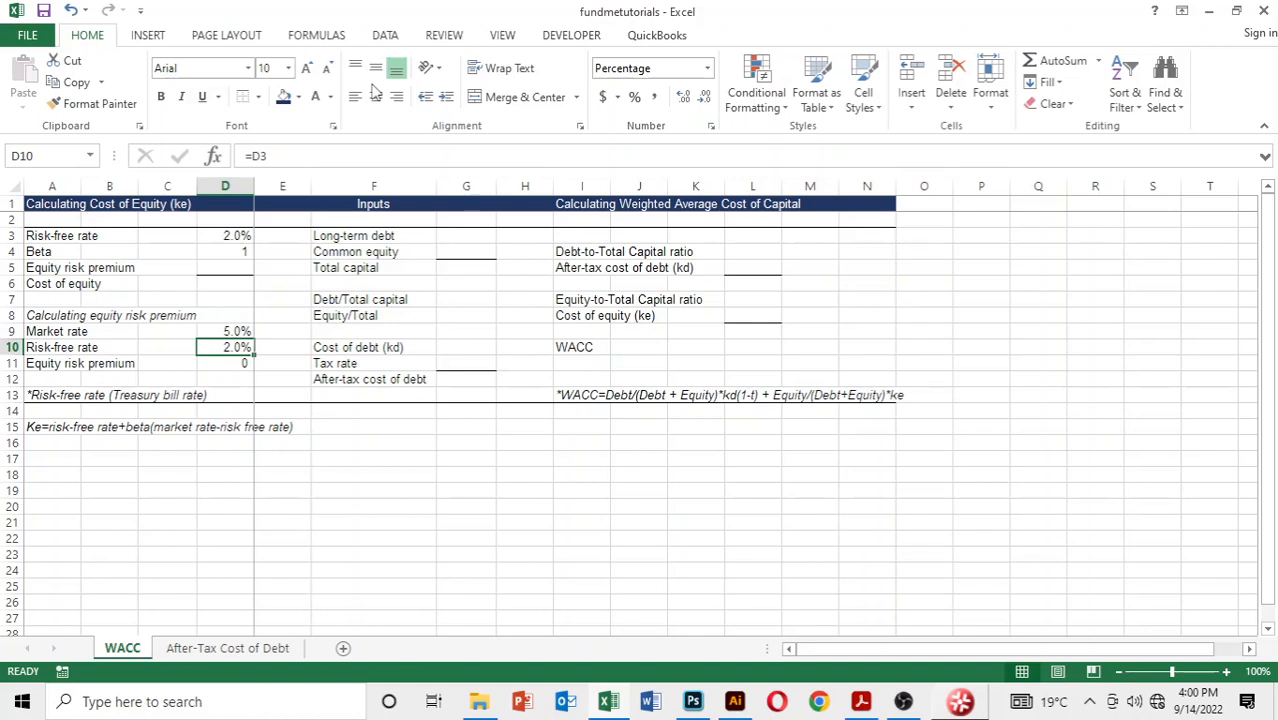
key(ctrl+c)
key(Down)
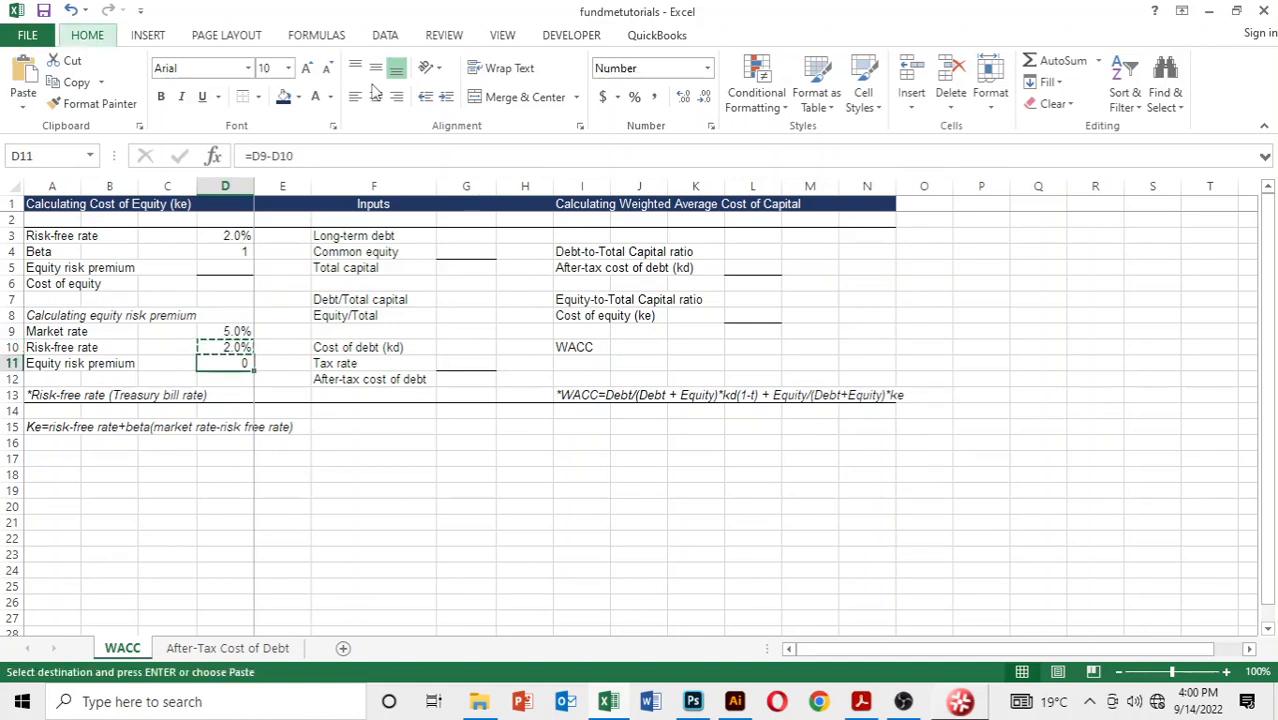
key(alt+e)
key(s)
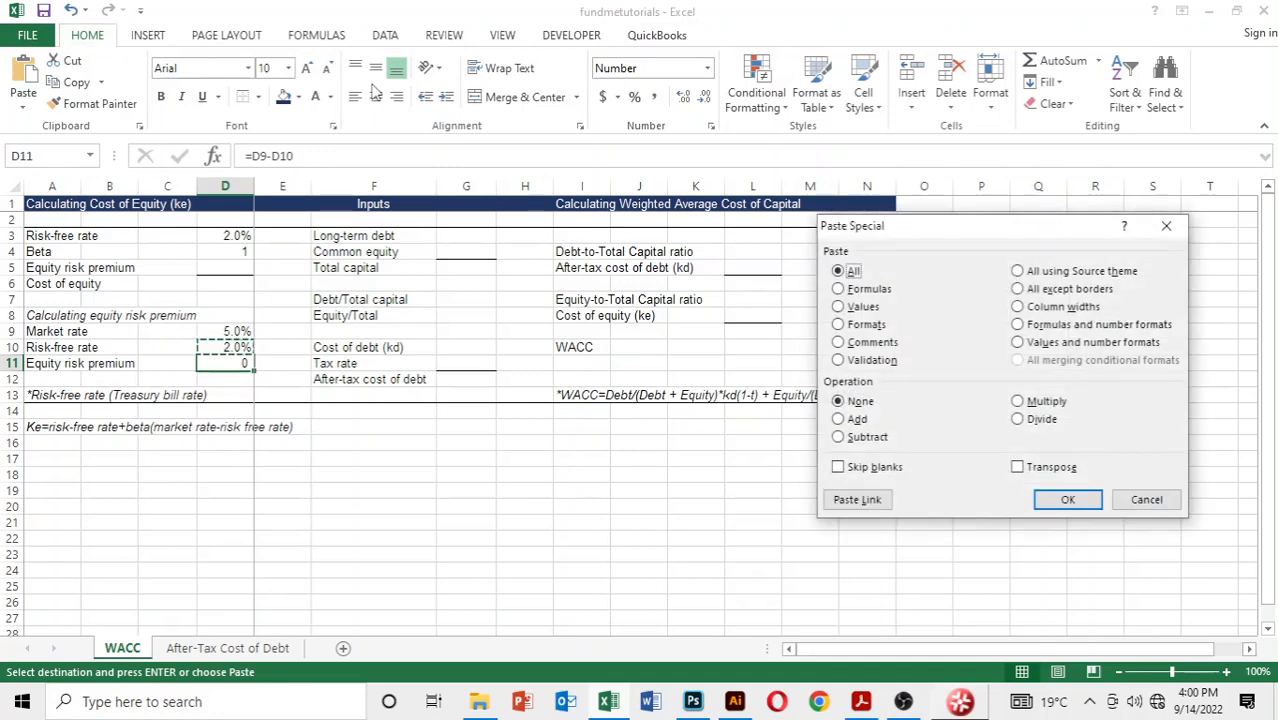
key(t)
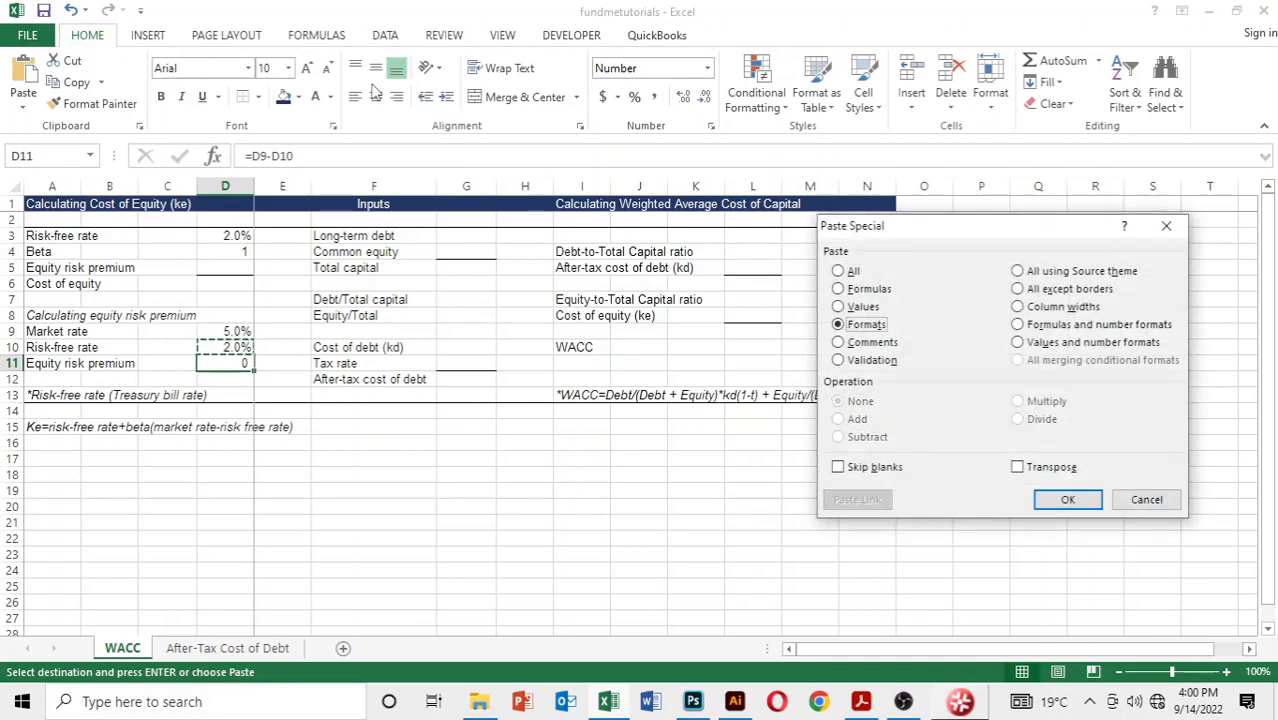
key(Return)
key(Escape)
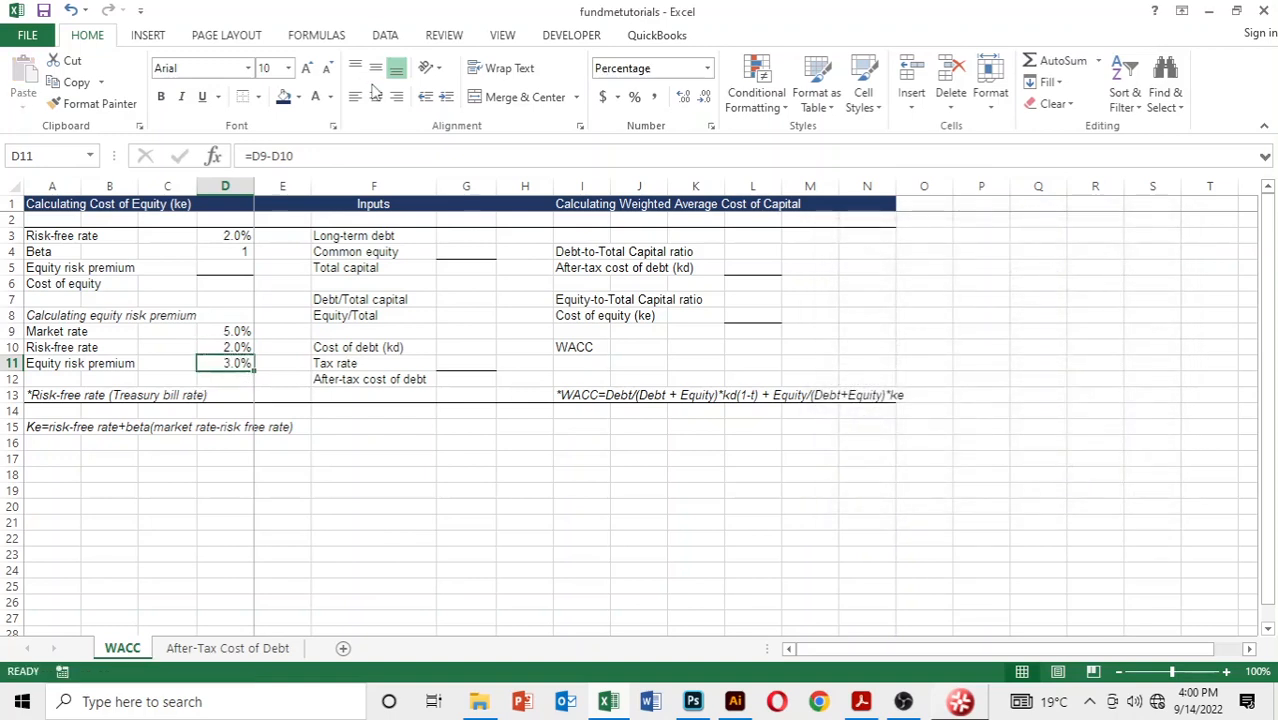
Step: Link the equity risk premium in D5 to the calculated premium with the formula =D11
key(Down)
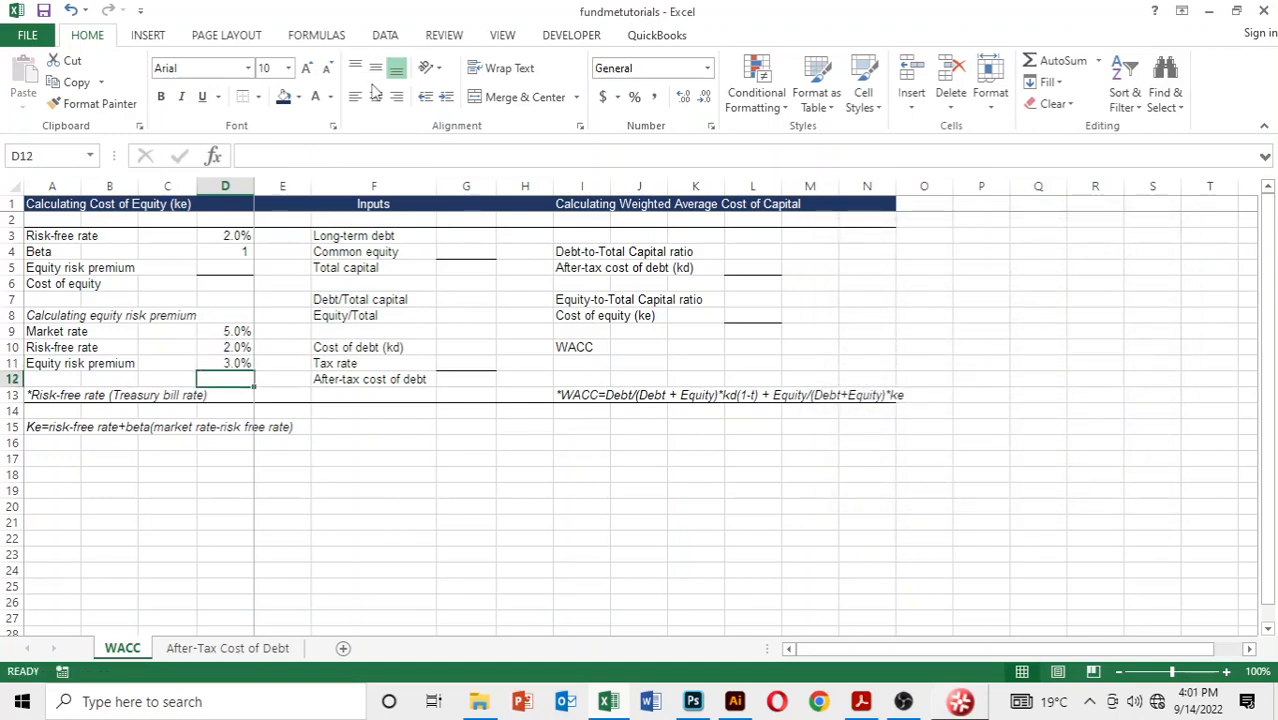
key(Up)
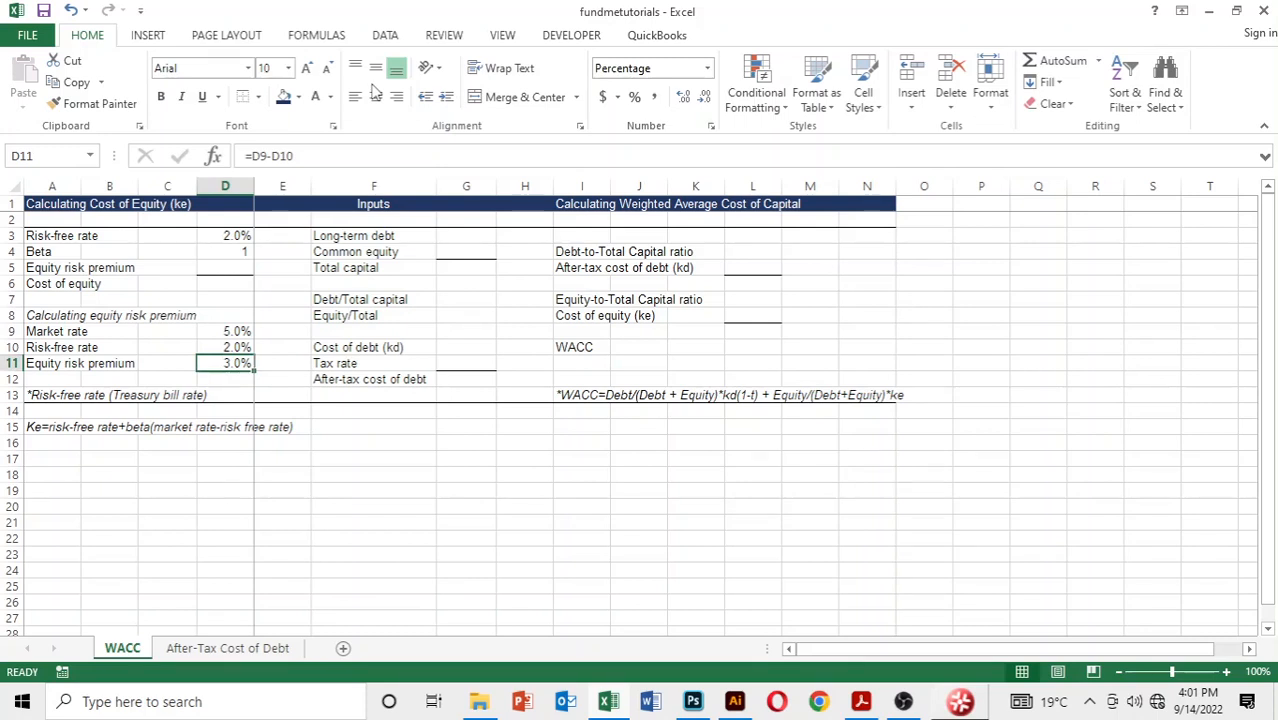
key(Up)
key(Up)
key(Up)
key(Up)
key(Up)
key(Up)
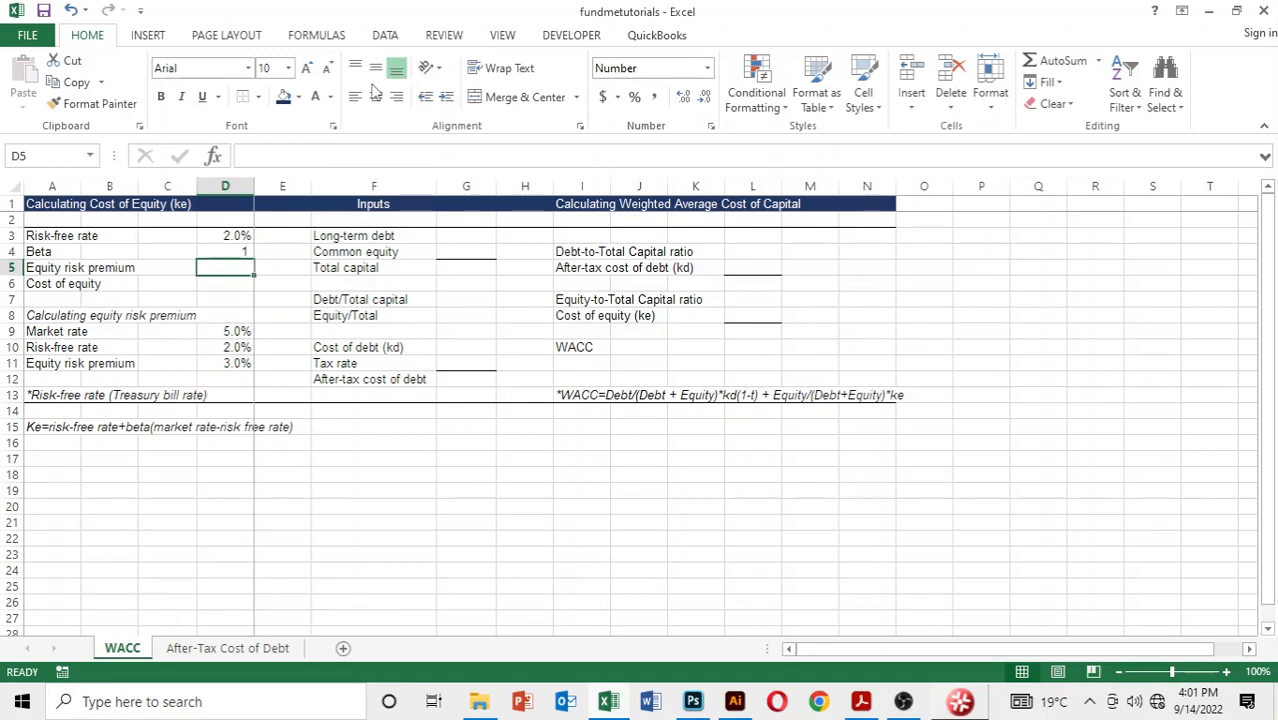
text(=)
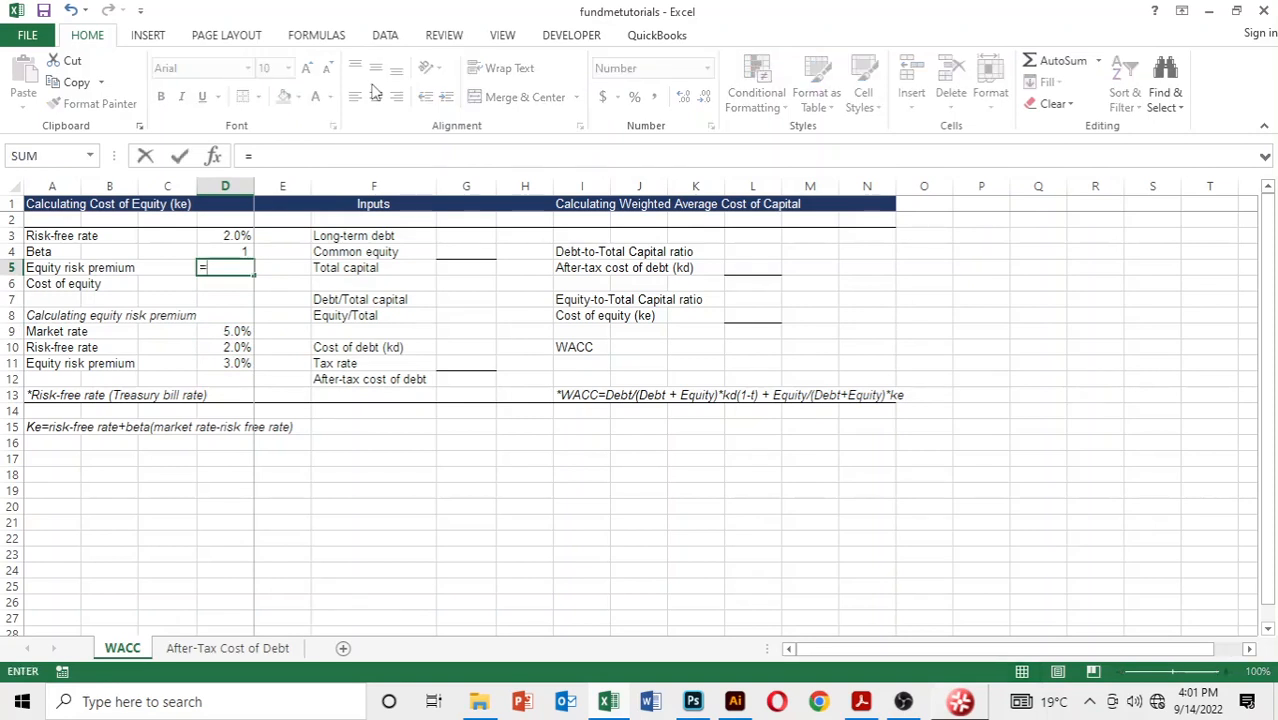
key(Down)
key(Down)
key(Down)
key(Down)
key(Down)
key(Down)
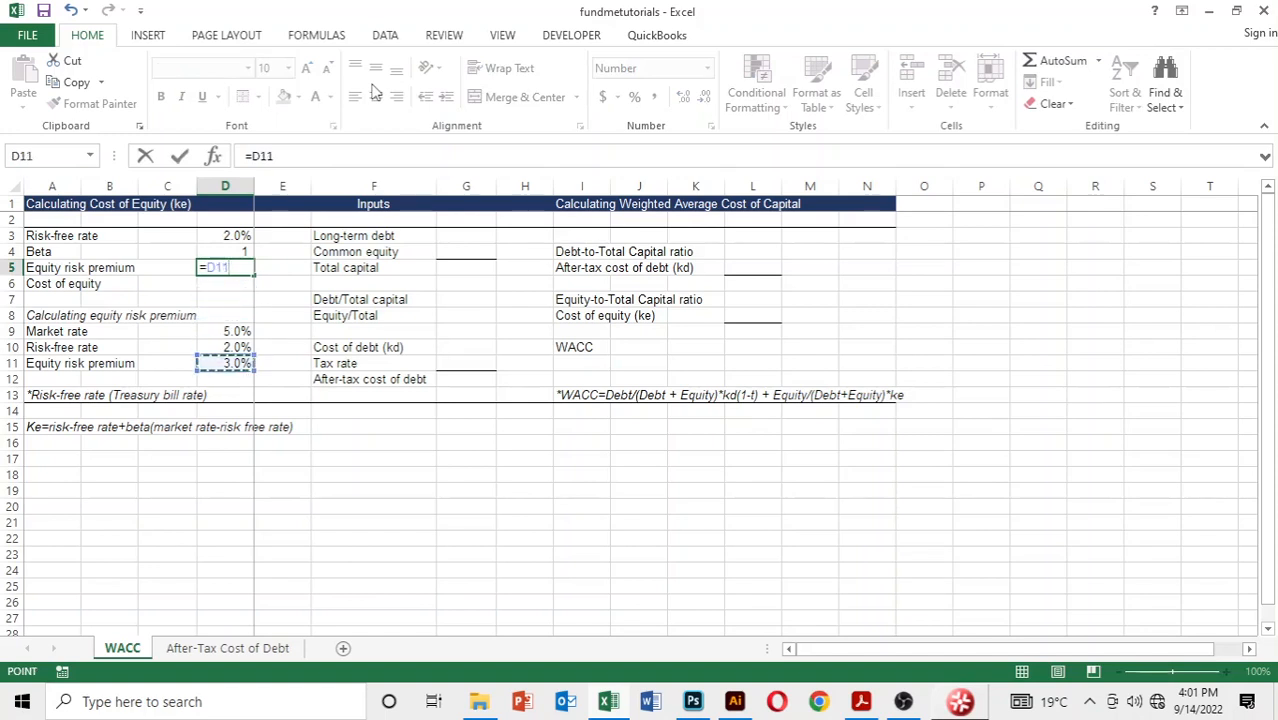
key(Return)
Step: Apply the percentage formatting of D11 to the equity risk premium in D5 using Paste Special Formats
key(Up)
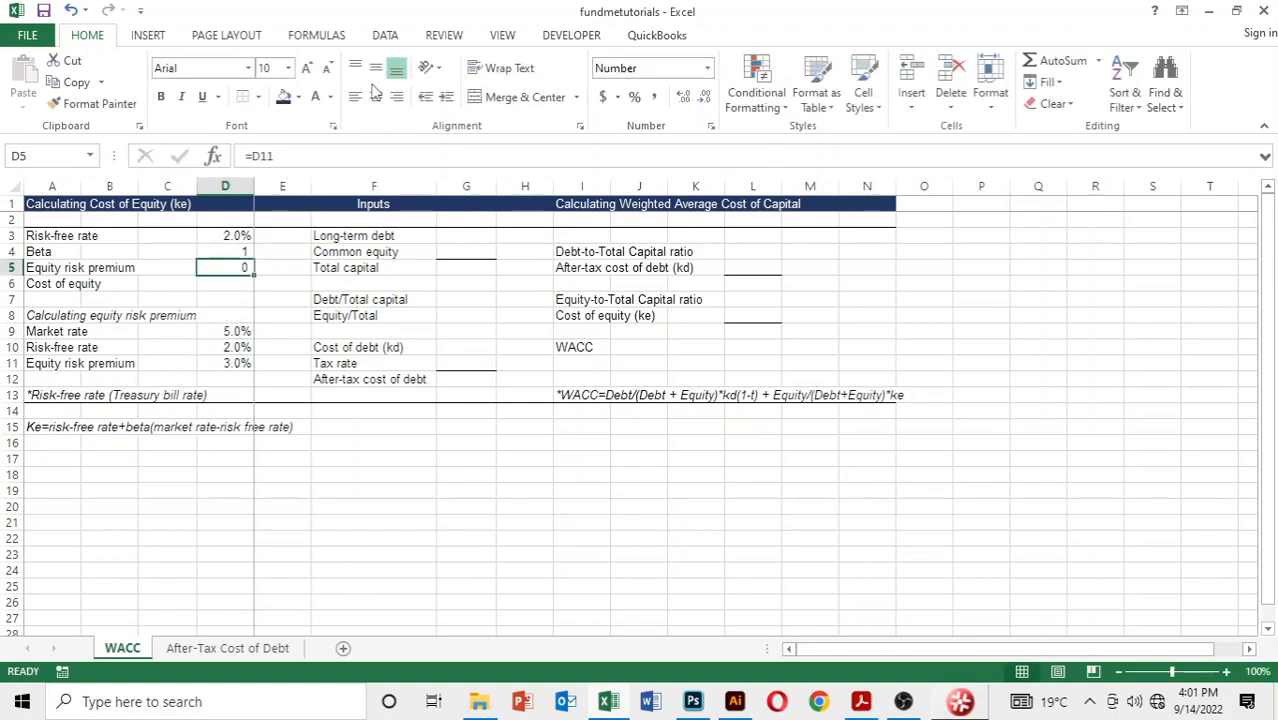
key(Down)
key(Down)
key(Down)
key(Down)
key(Down)
key(Down)
key(ctrl+c)
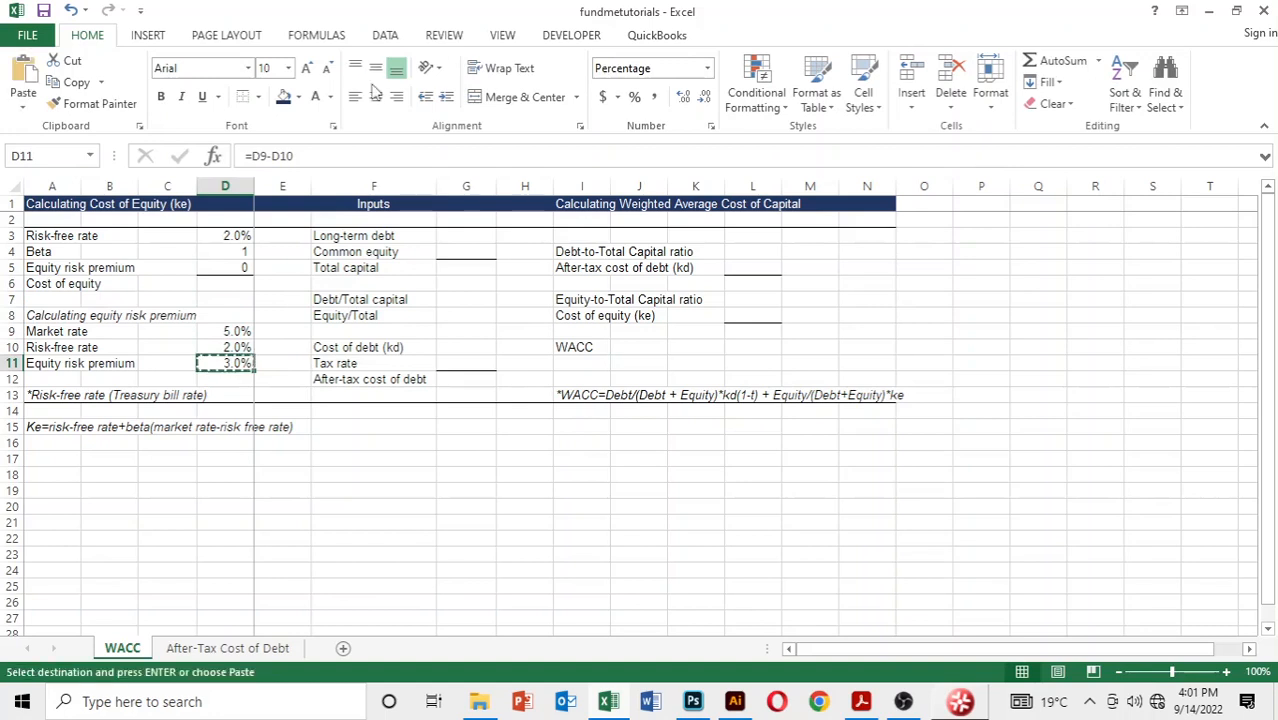
key(Up)
key(Up)
key(Up)
key(Up)
key(Up)
key(Up)
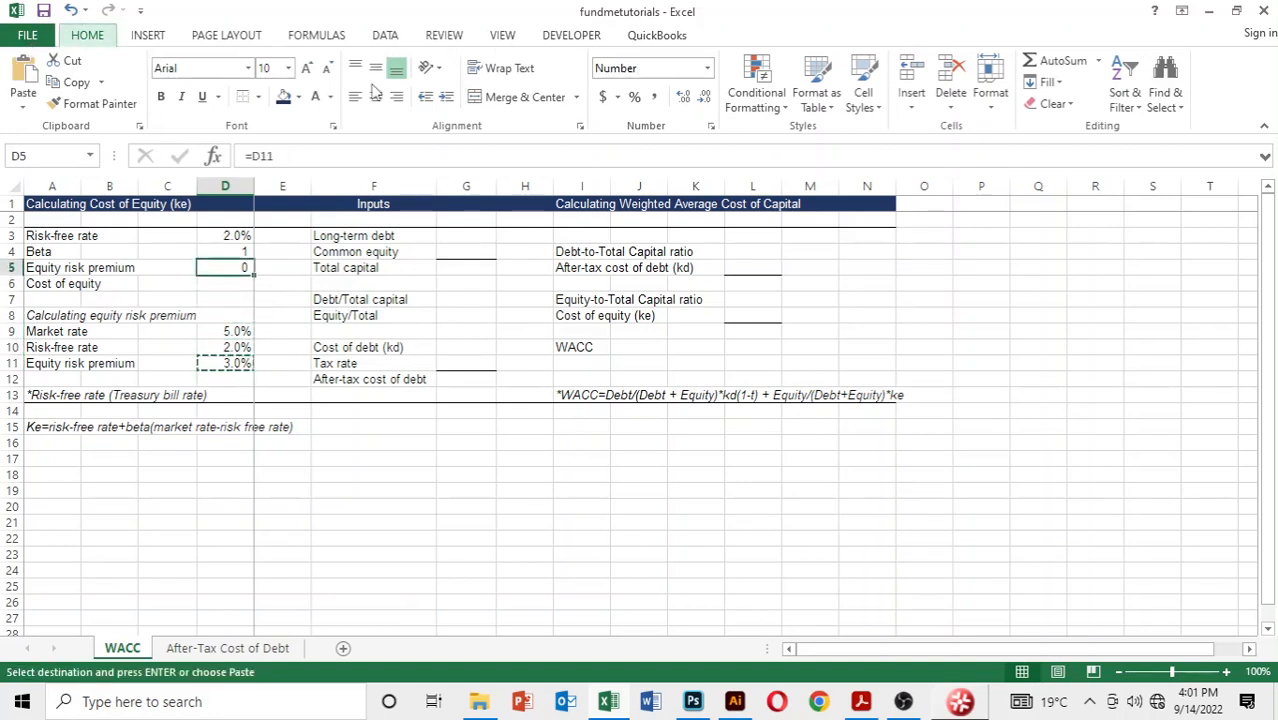
key(ctrl+alt+v)
key(t)
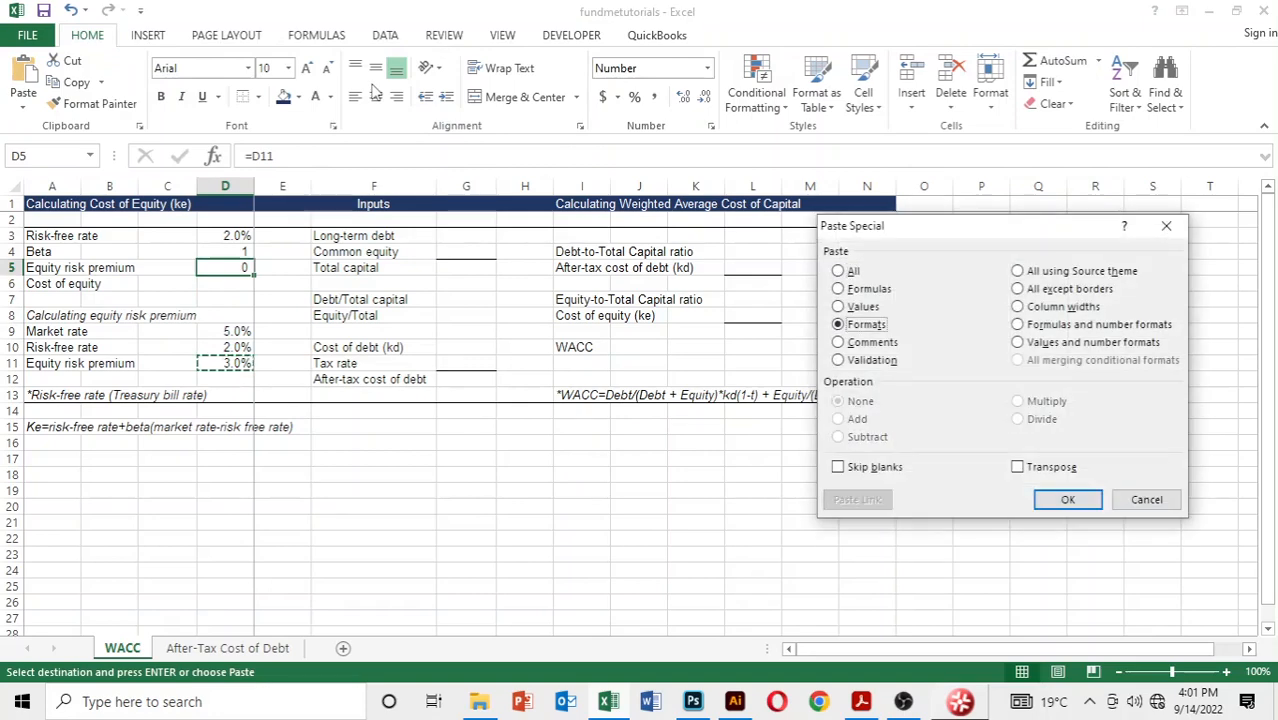
key(Return)
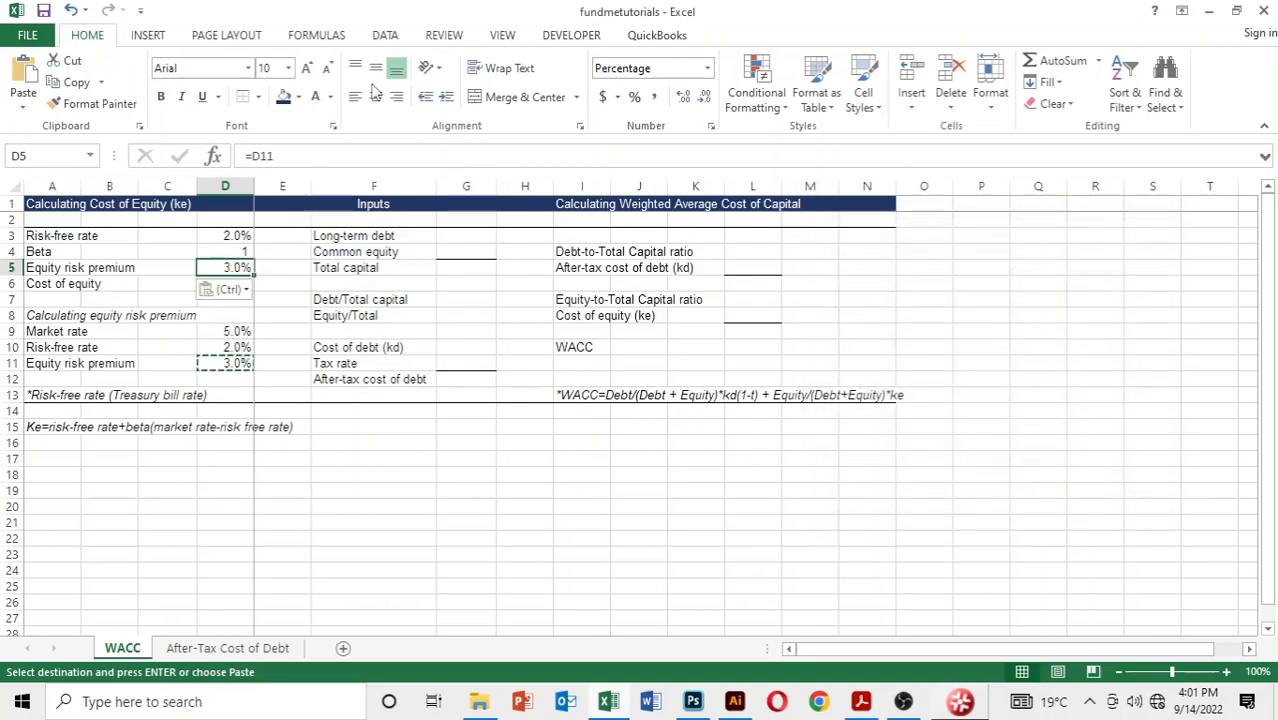
key(Escape)
key(Down)
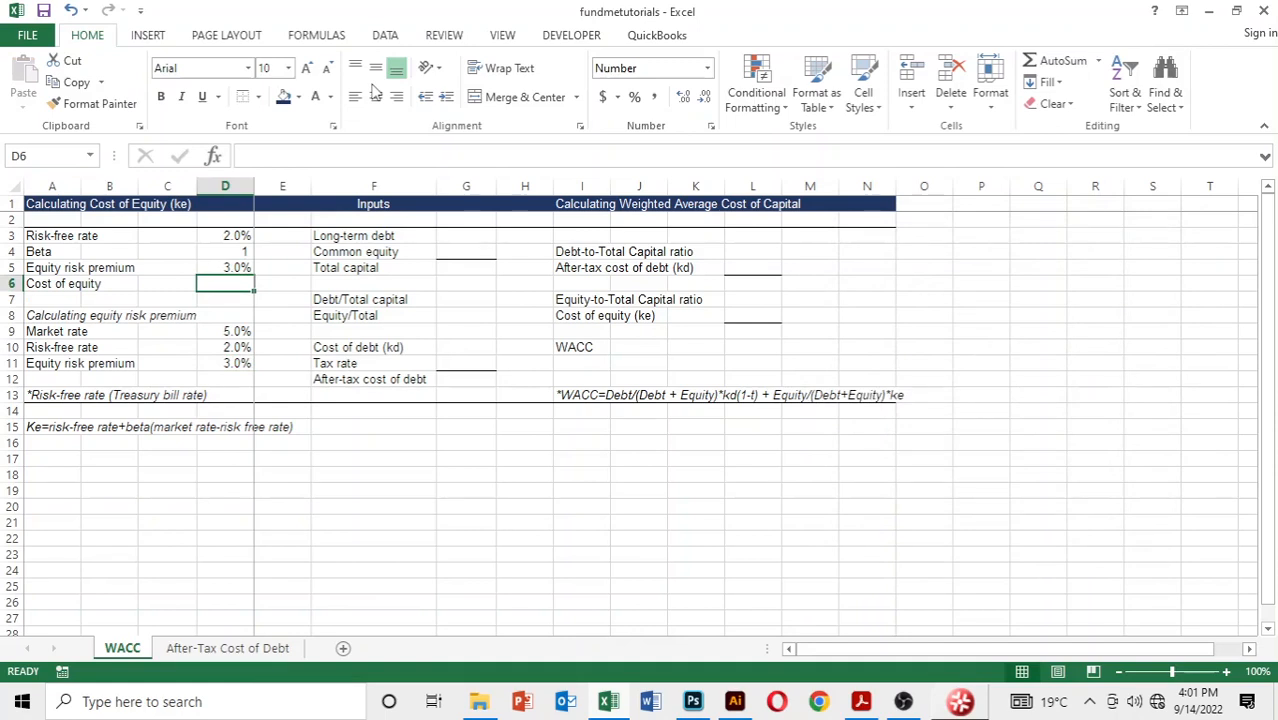
Step: Calculate the cost of equity in D6 with the formula =D3+D4*D5
text(=)
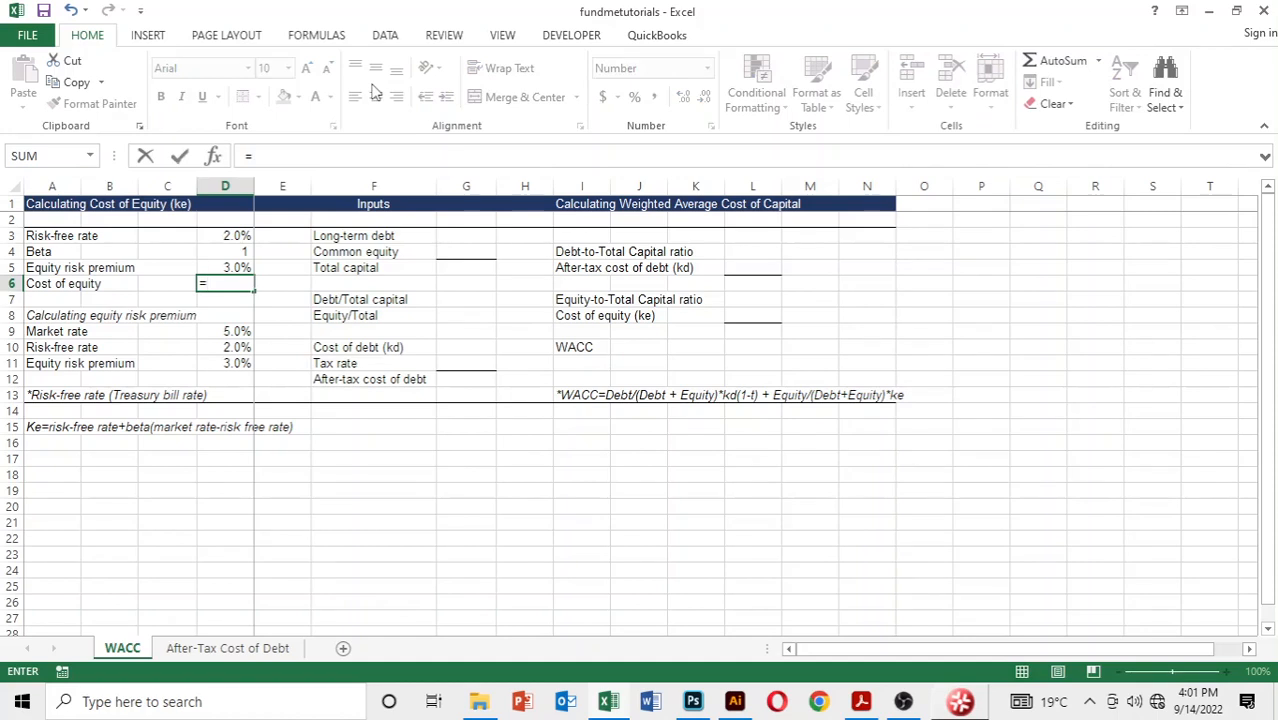
key(Up)
key(Up)
key(Up)
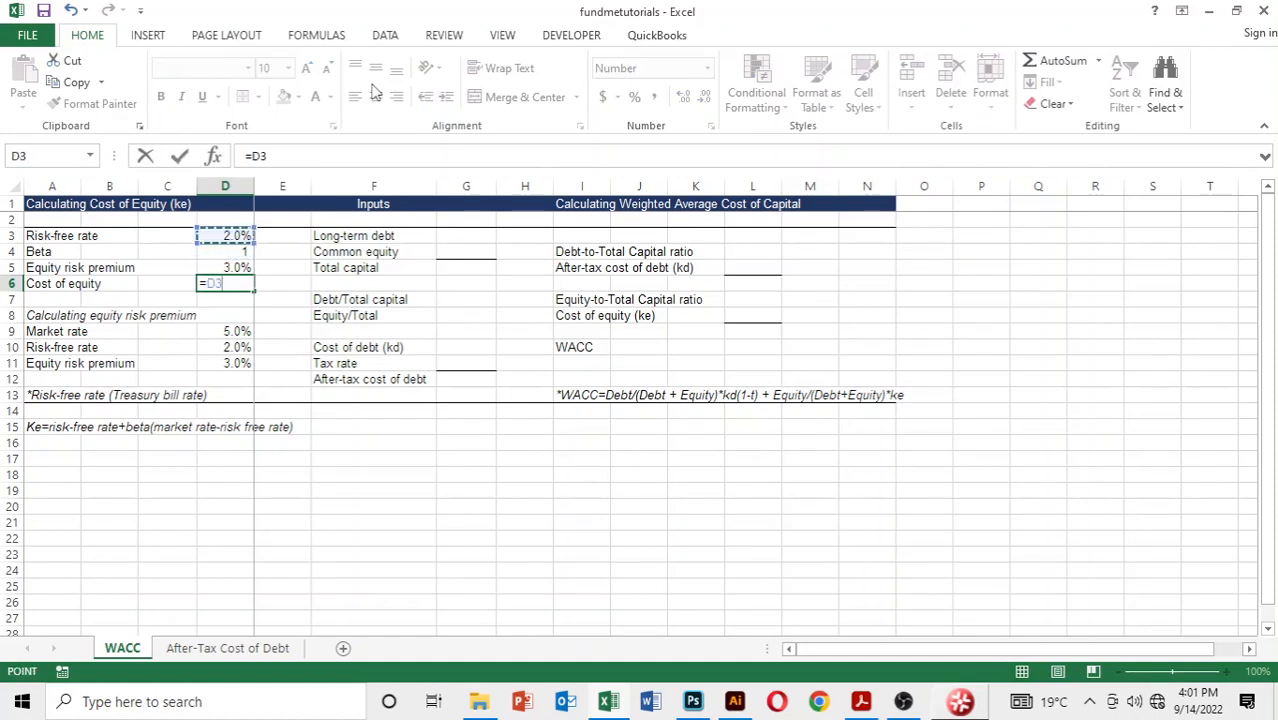
text(+)
key(Up)
key(Up)
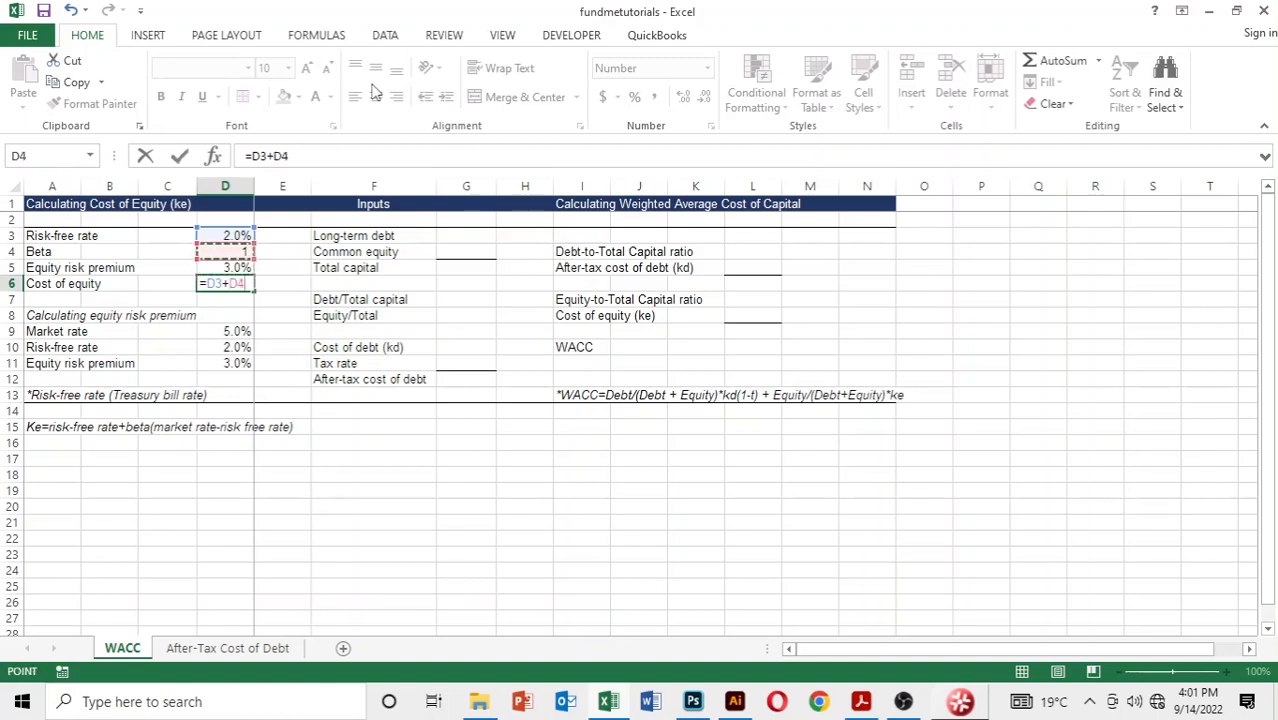
text(*)
key(Up)
key(Up)
key(Up)
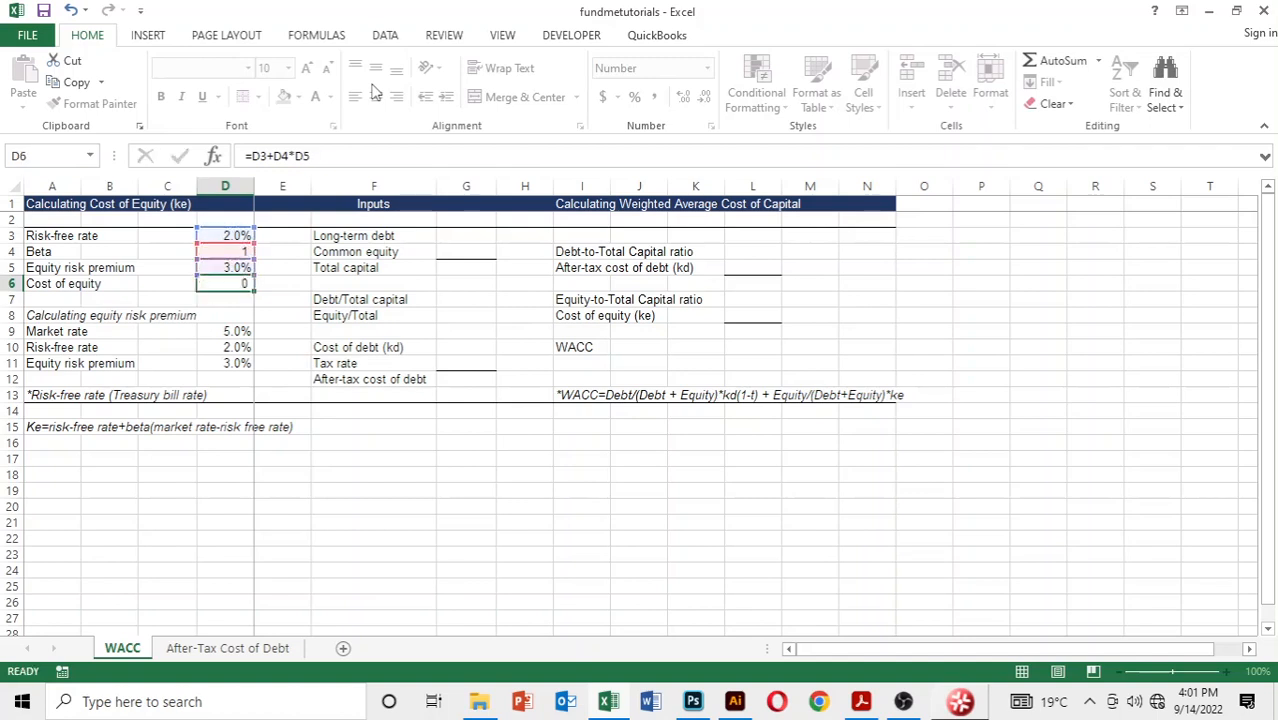
key(Return)
key(Up)
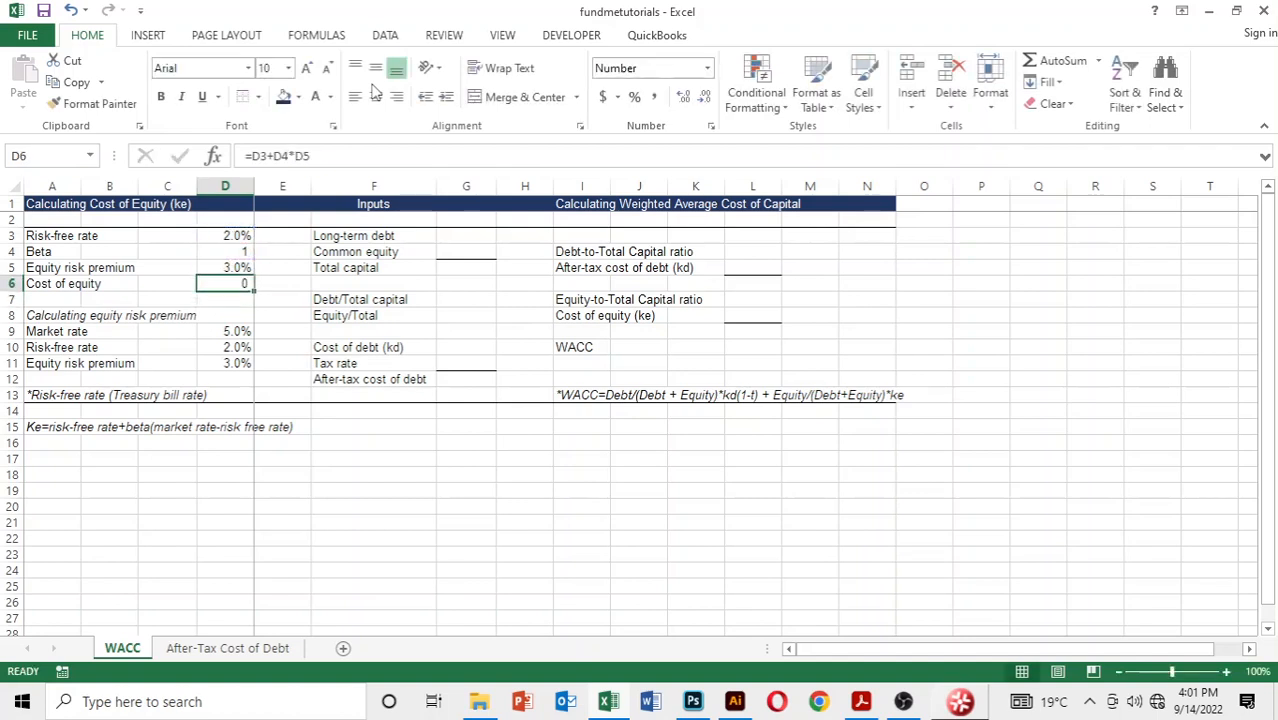
key(Up)
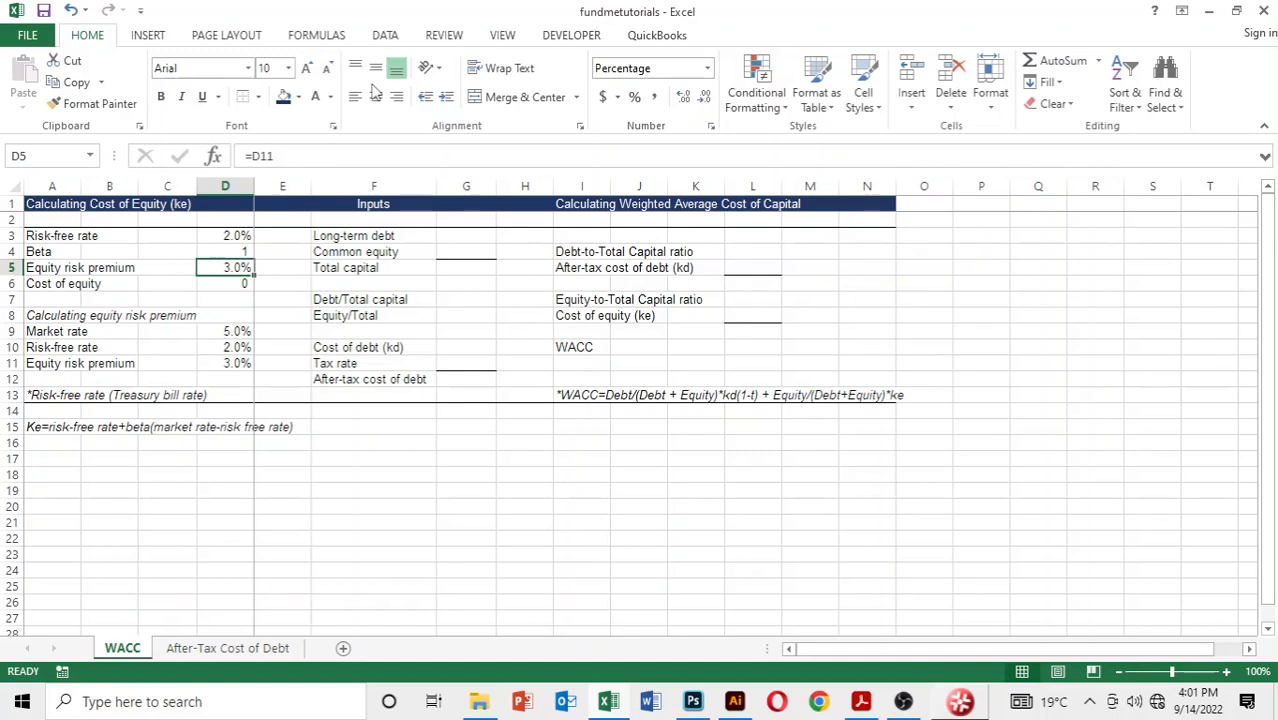
key(Down)
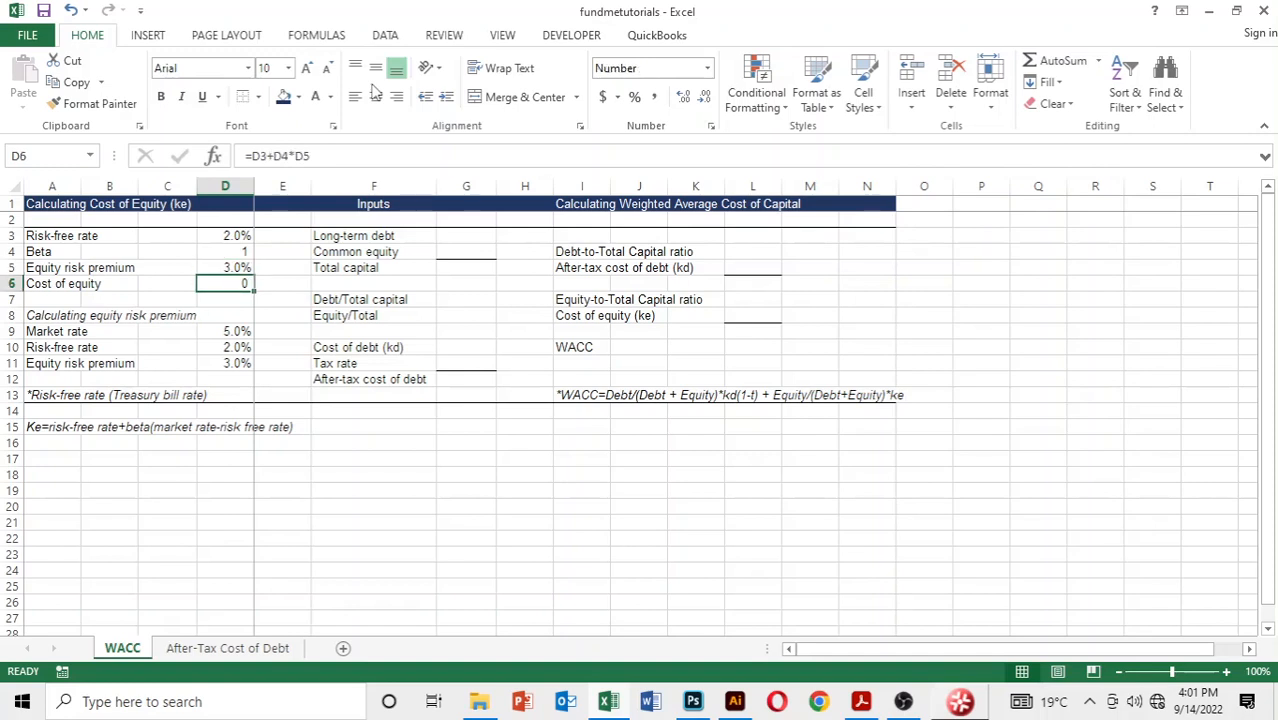
Step: Format the cost of equity in D6 as a percentage with one decimal place
key(ctrl+shift+5)
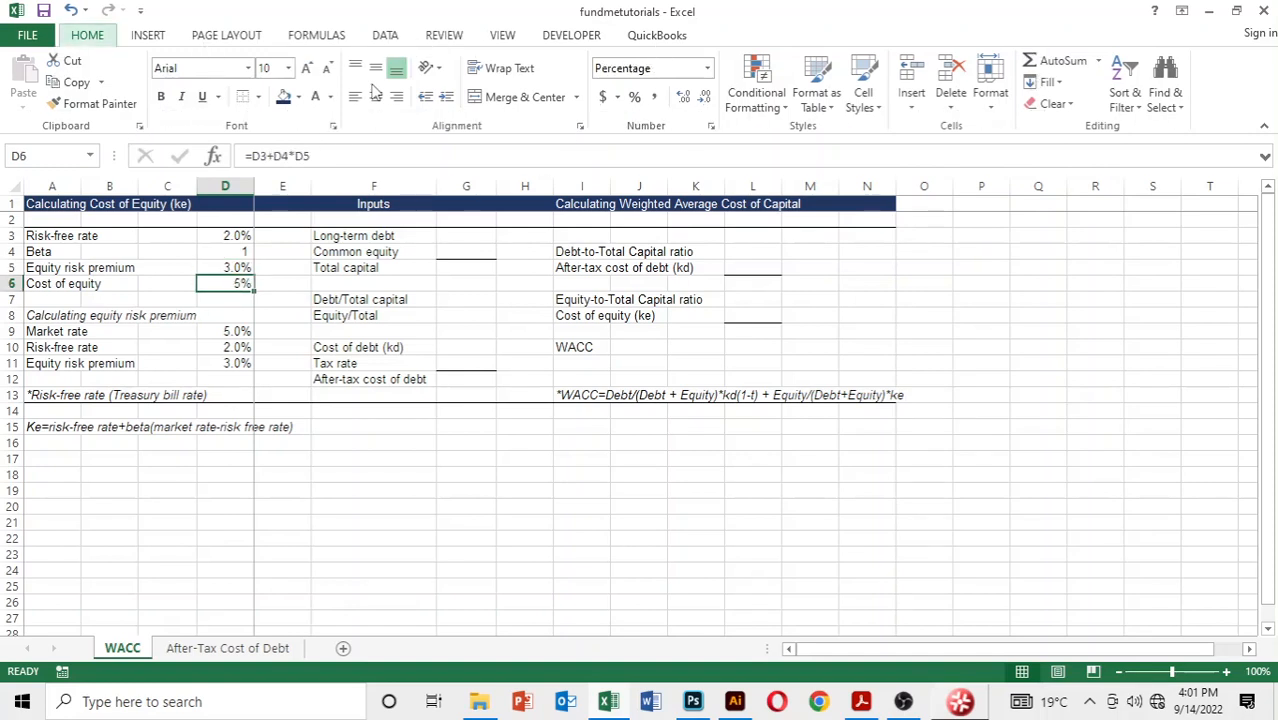
key(alt+h)
key(0)
key(Down)
key(Down)
key(Down)
key(Down)
key(Down)
key(Down)
key(Down)
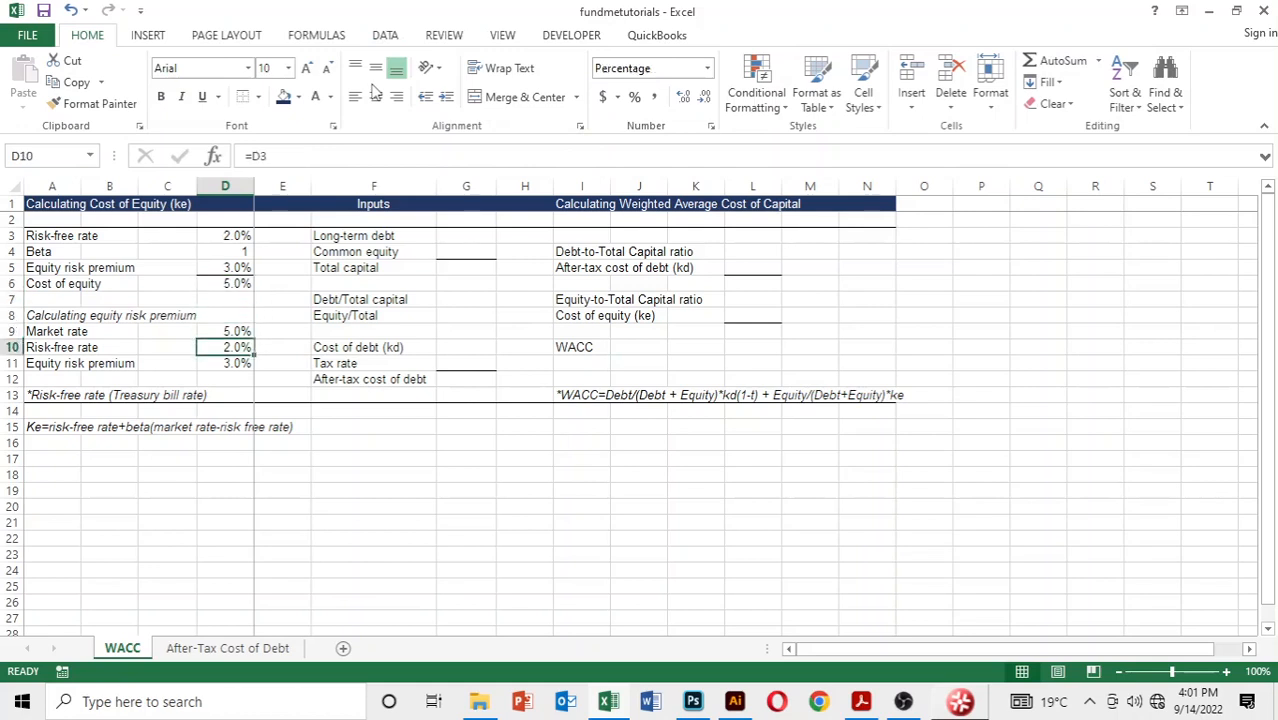
key(Up)
key(Up)
key(Up)
key(Up)
key(Up)
key(Up)
key(Up)
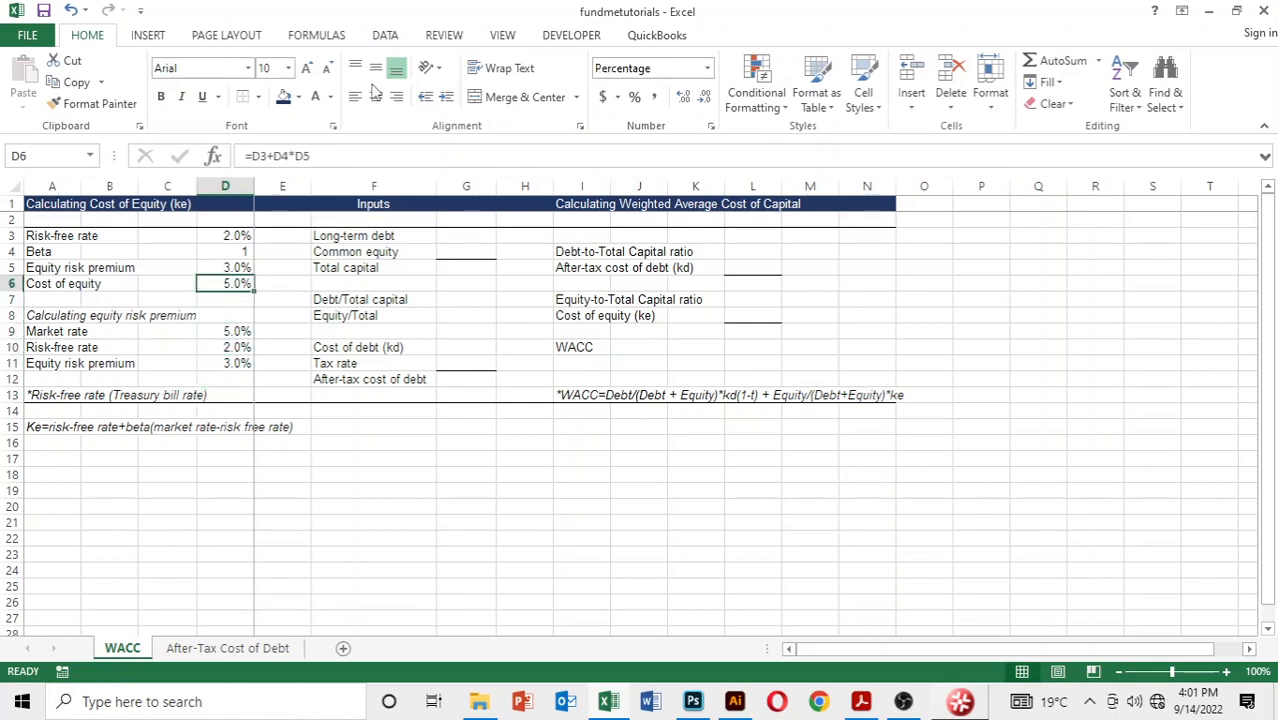
Step: Re-enter the cost of equity formula in D6 with the beta and premium product in parentheses, as =D3+(D4*D5)
key(Down)
key(Down)
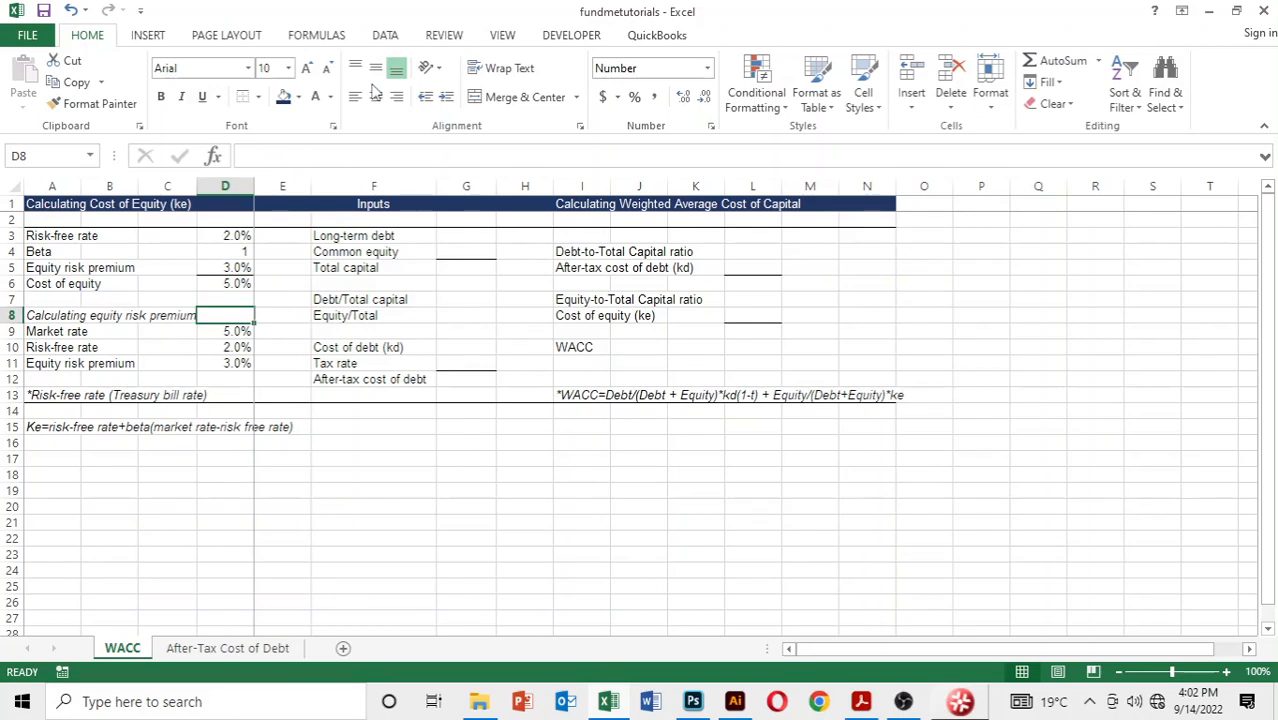
key(Up)
key(Up)
text(=)
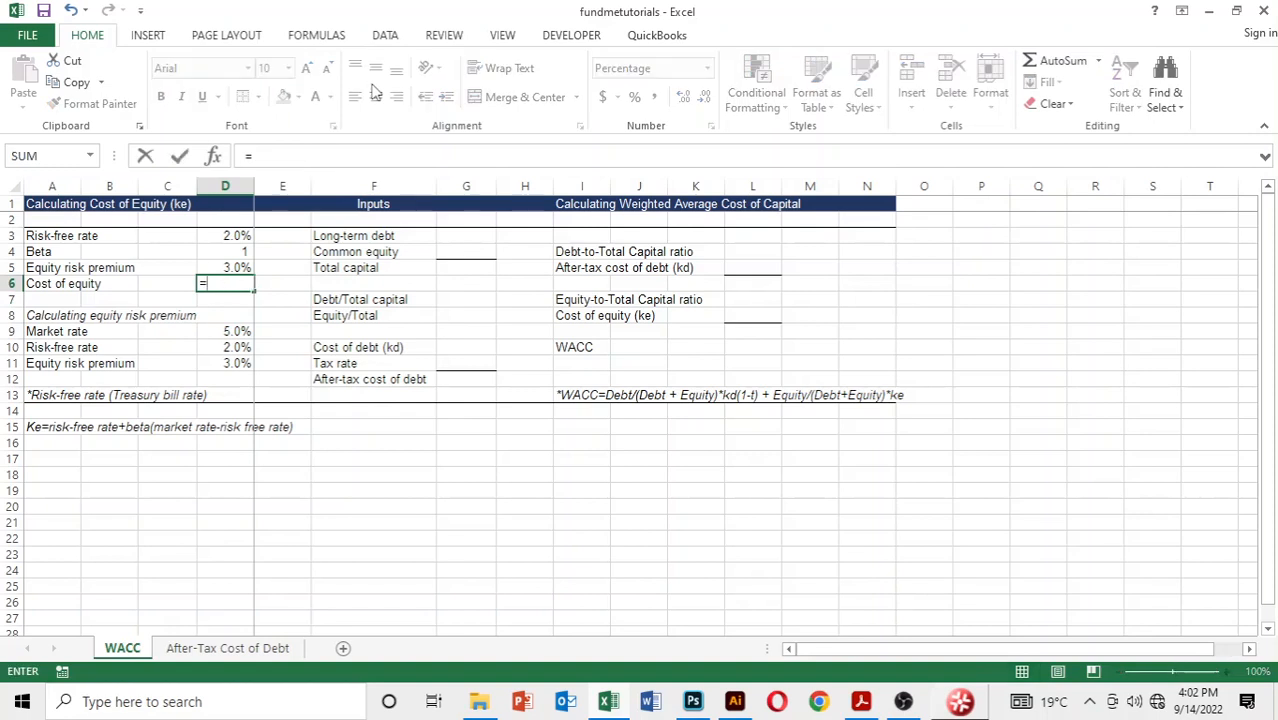
key(Up)
key(Up)
key(Up)
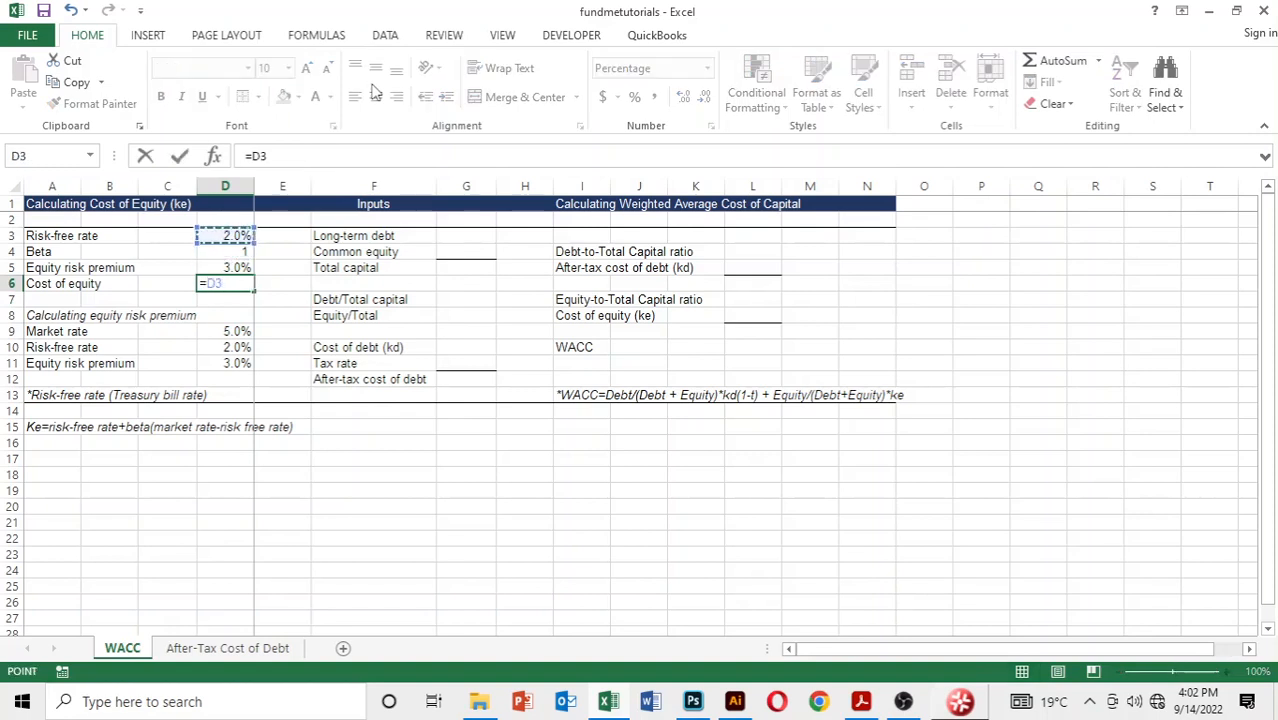
text(+()
key(Up)
key(Up)
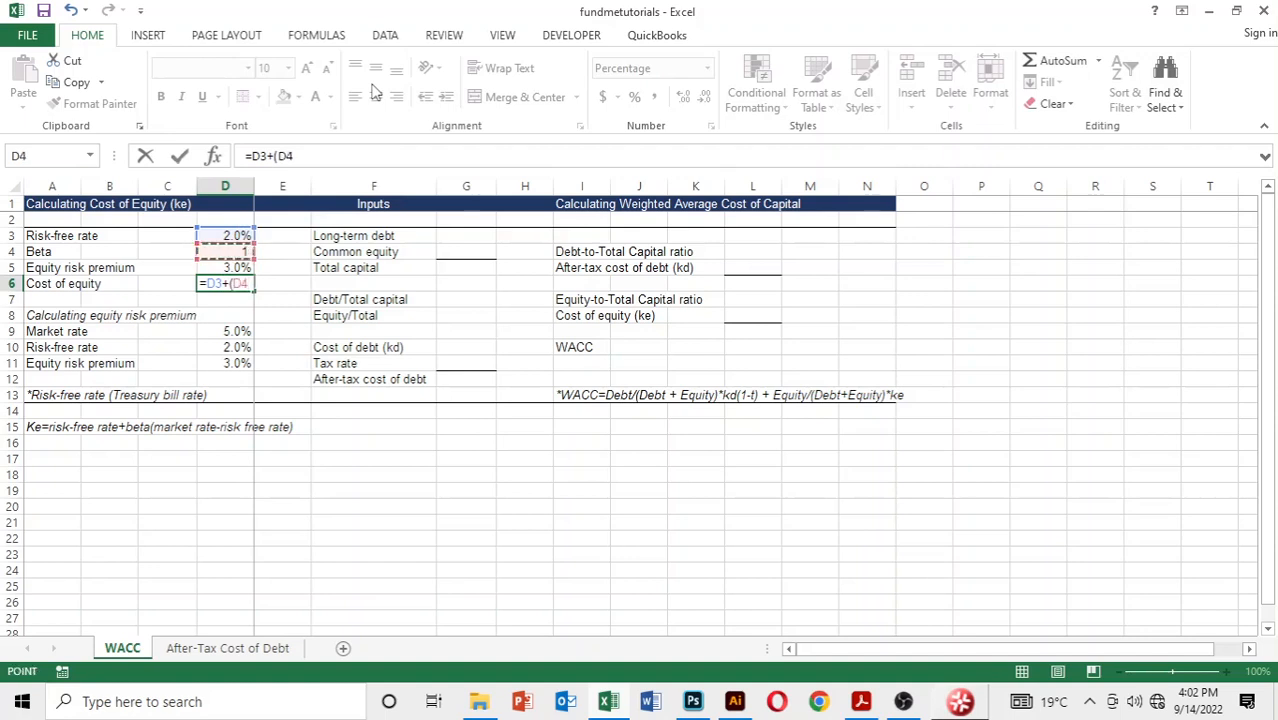
text(*)
key(Up)
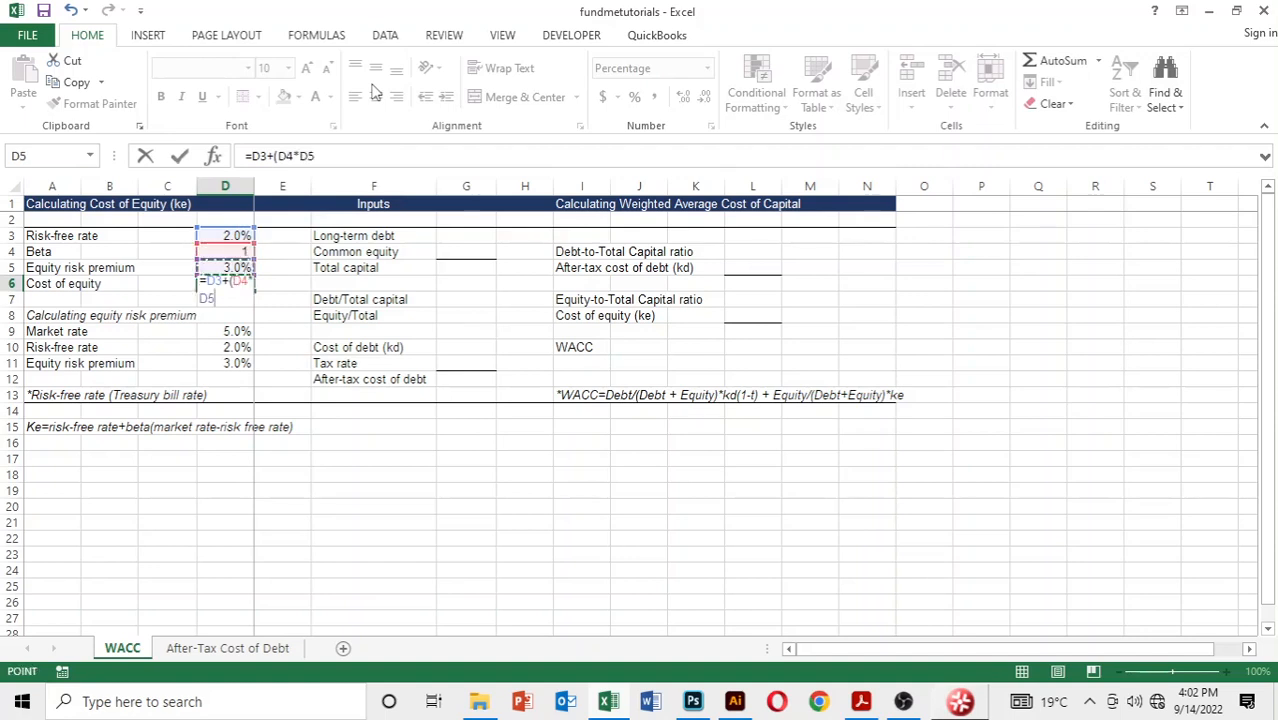
key(Down)
key(Down)
key(Down)
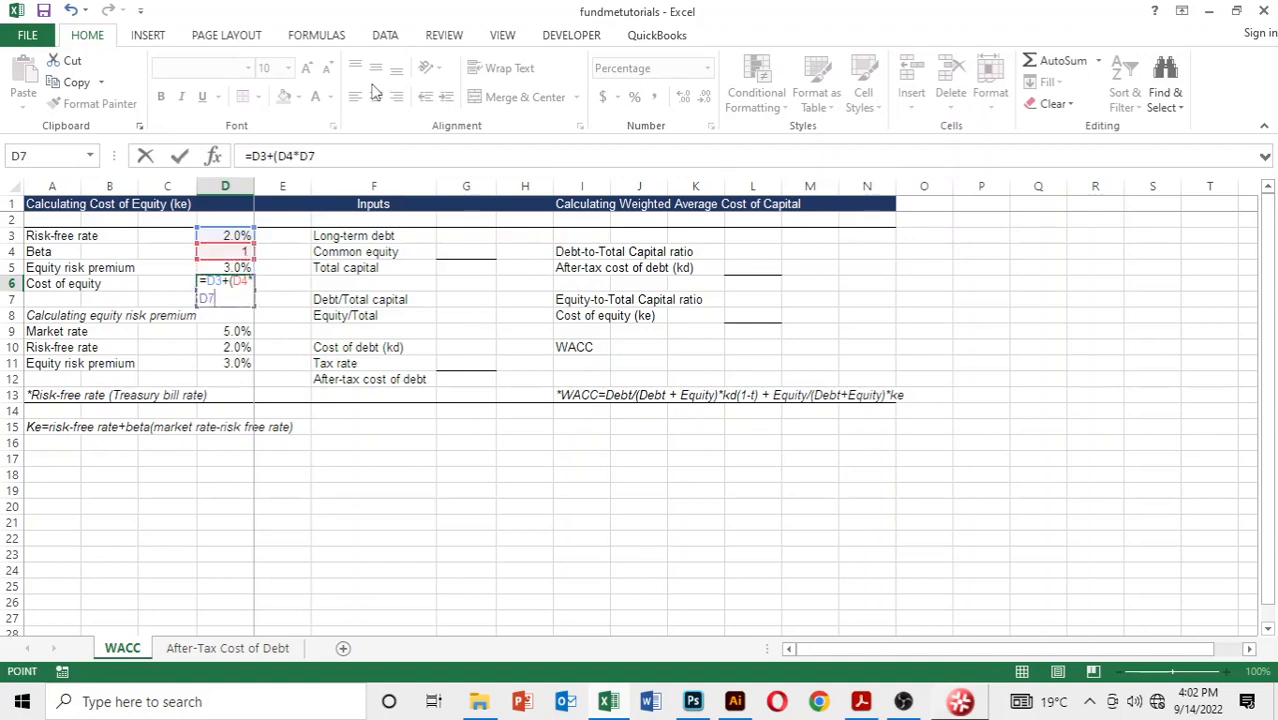
key(Up)
key(Up)
key(Up)
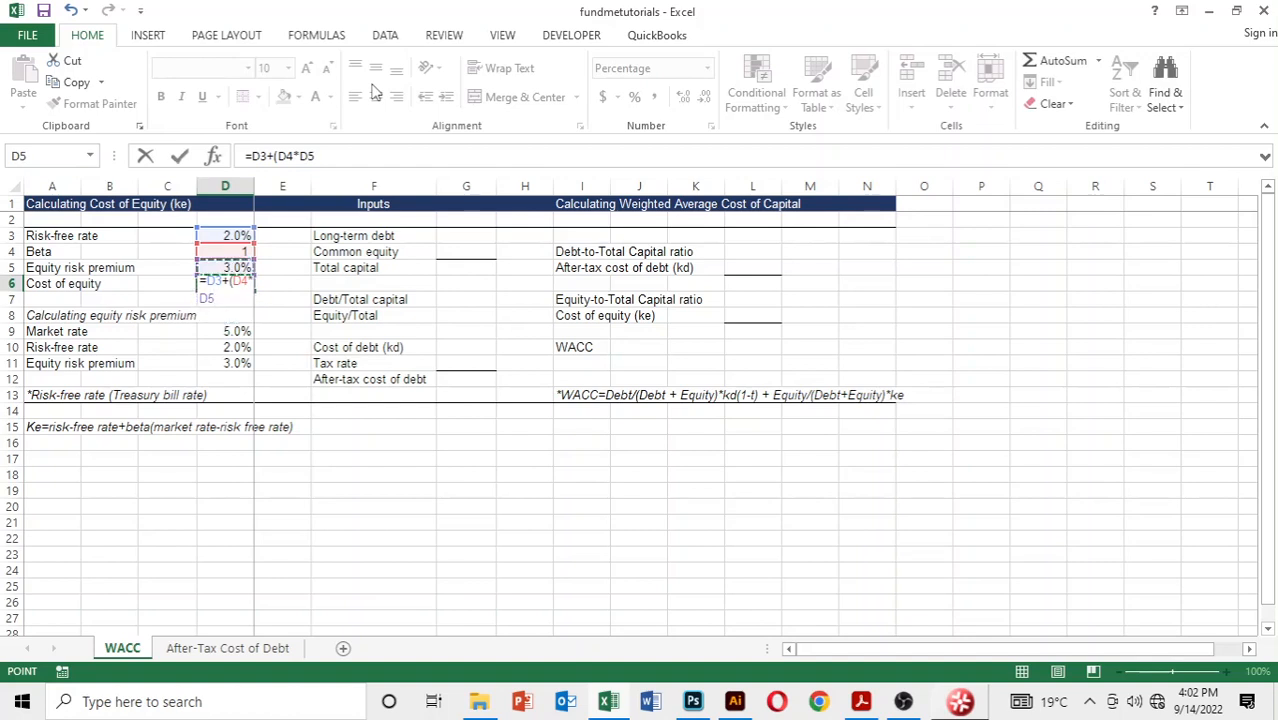
text())
key(Return)
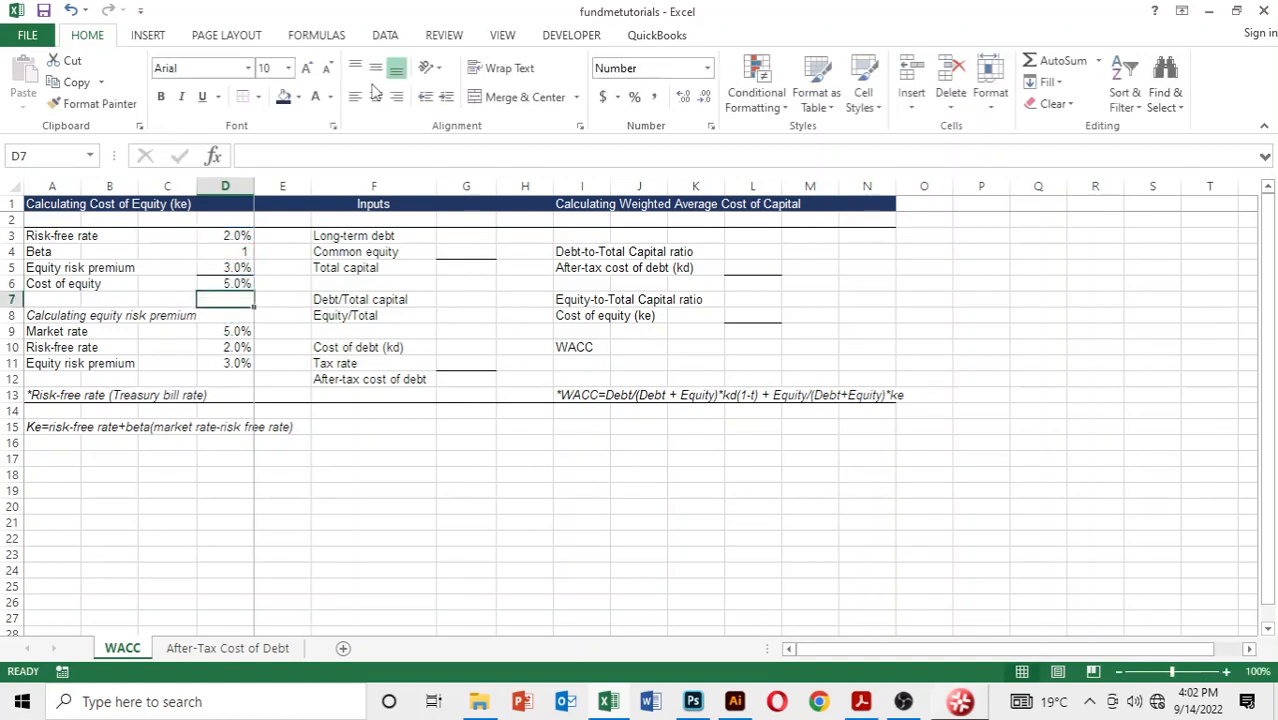
key(Up)
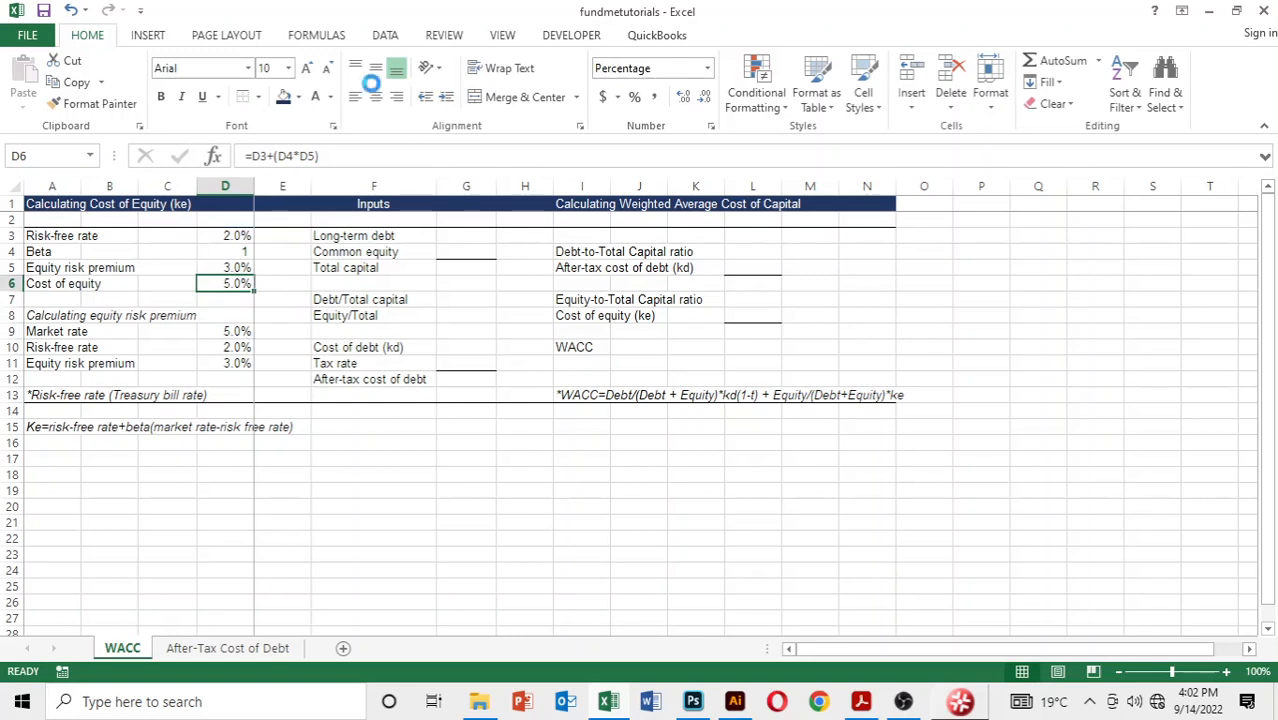
key(Down)
key(Down)
key(Down)
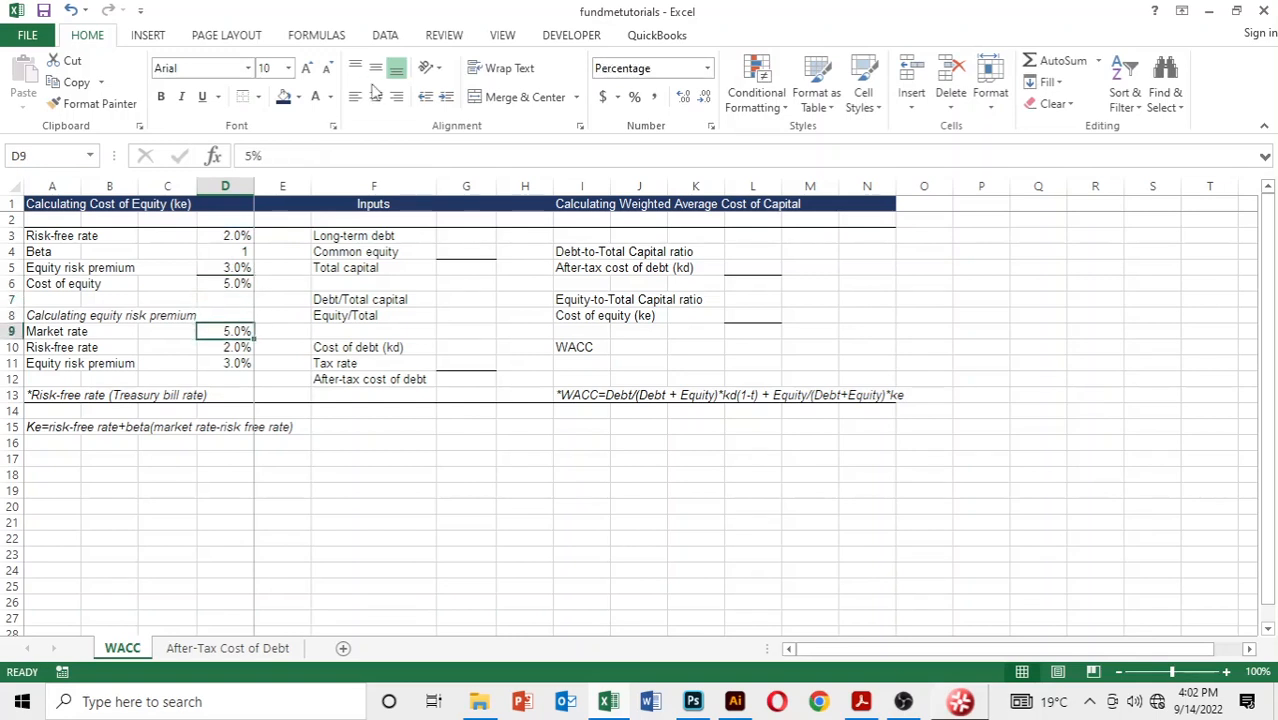
key(Up)
key(Up)
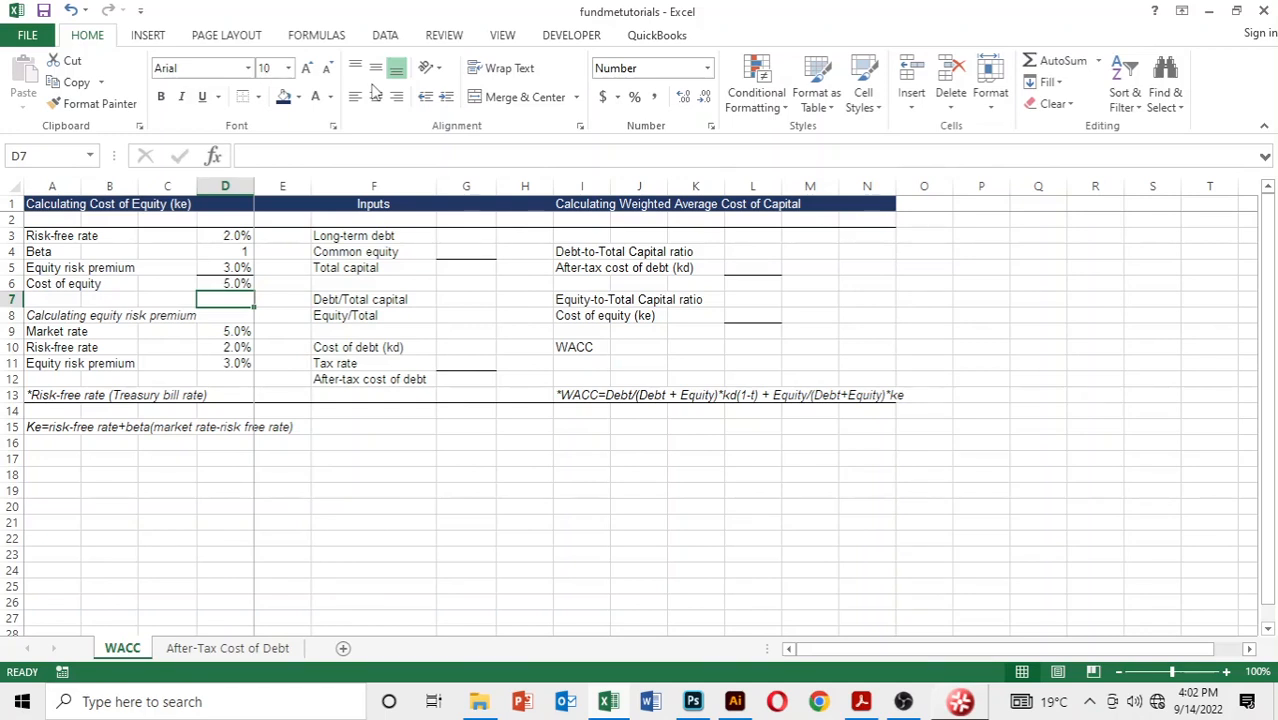
key(Up)
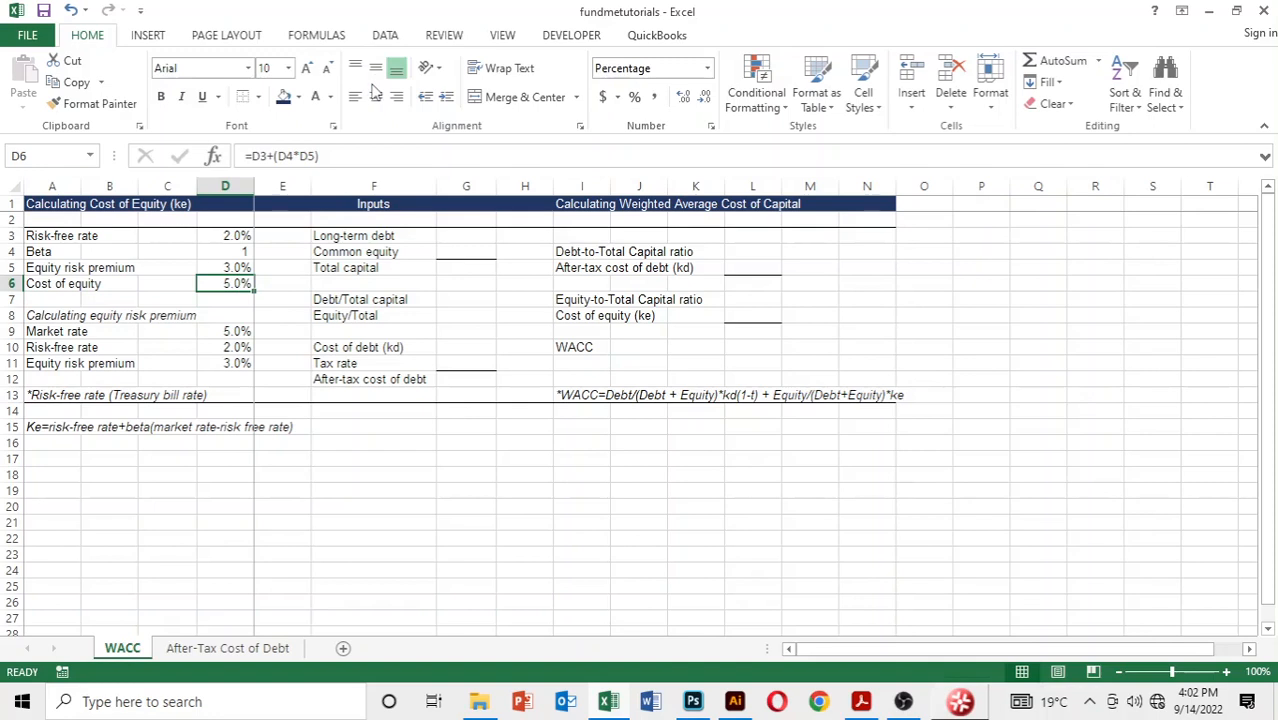
key(Down)
key(Down)
key(Down)
key(Down)
key(Up)
key(Up)
key(Up)
key(Up)
key(Up)
key(Up)
key(Up)
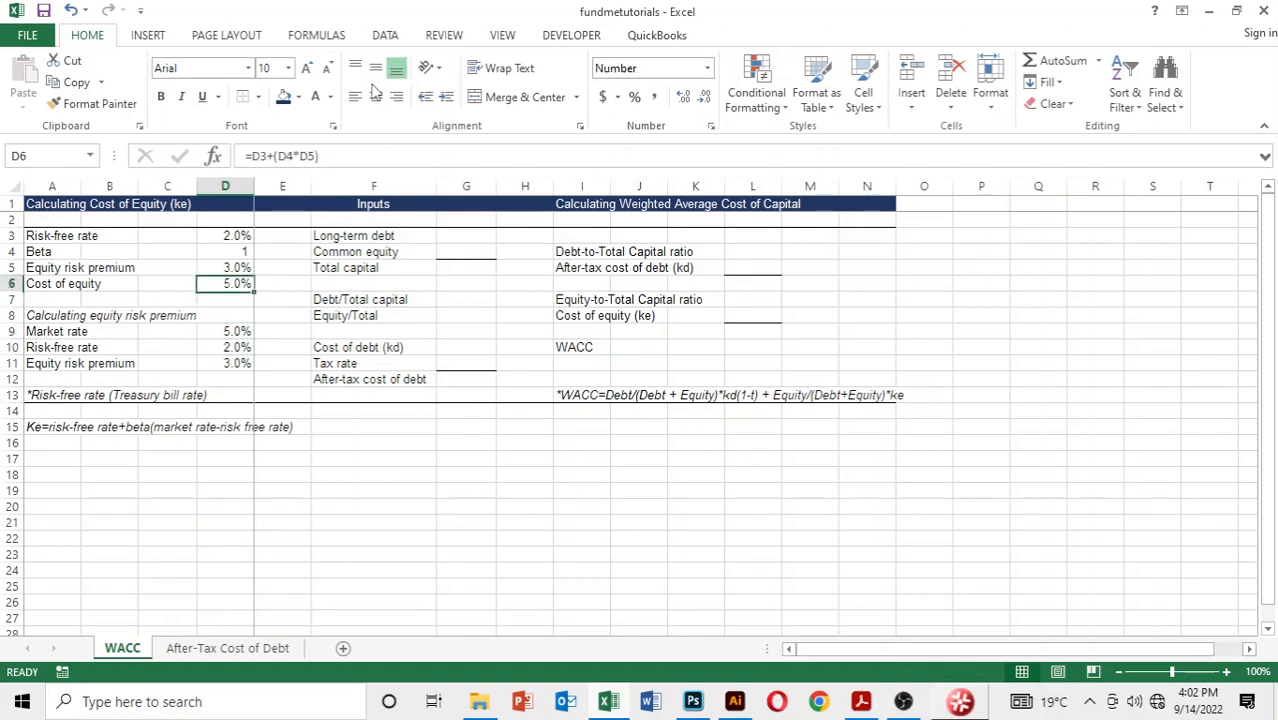
Step: Review the labels of the Inputs section in column F, from long-term debt down to the tax rate
key(Right)
key(Right)
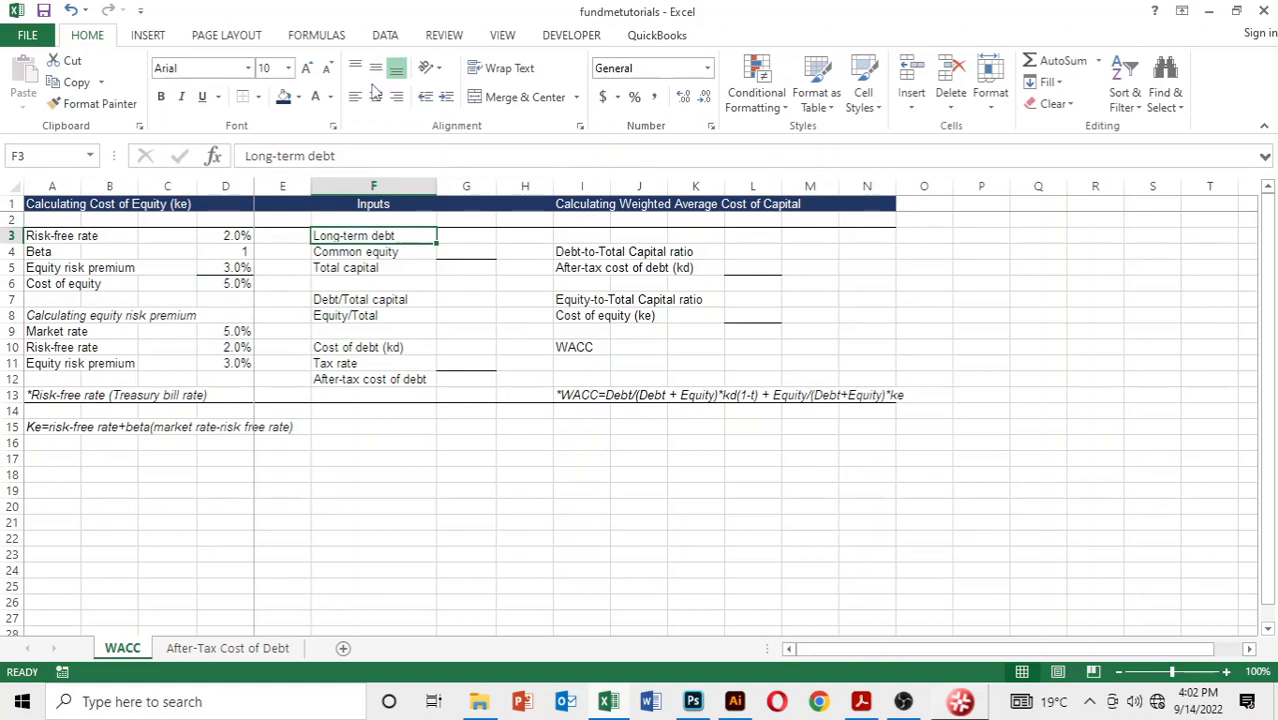
key(Down)
key(Down)
key(Down)
key(Down)
key(Down)
key(Up)
key(Up)
key(Up)
key(Up)
key(Up)
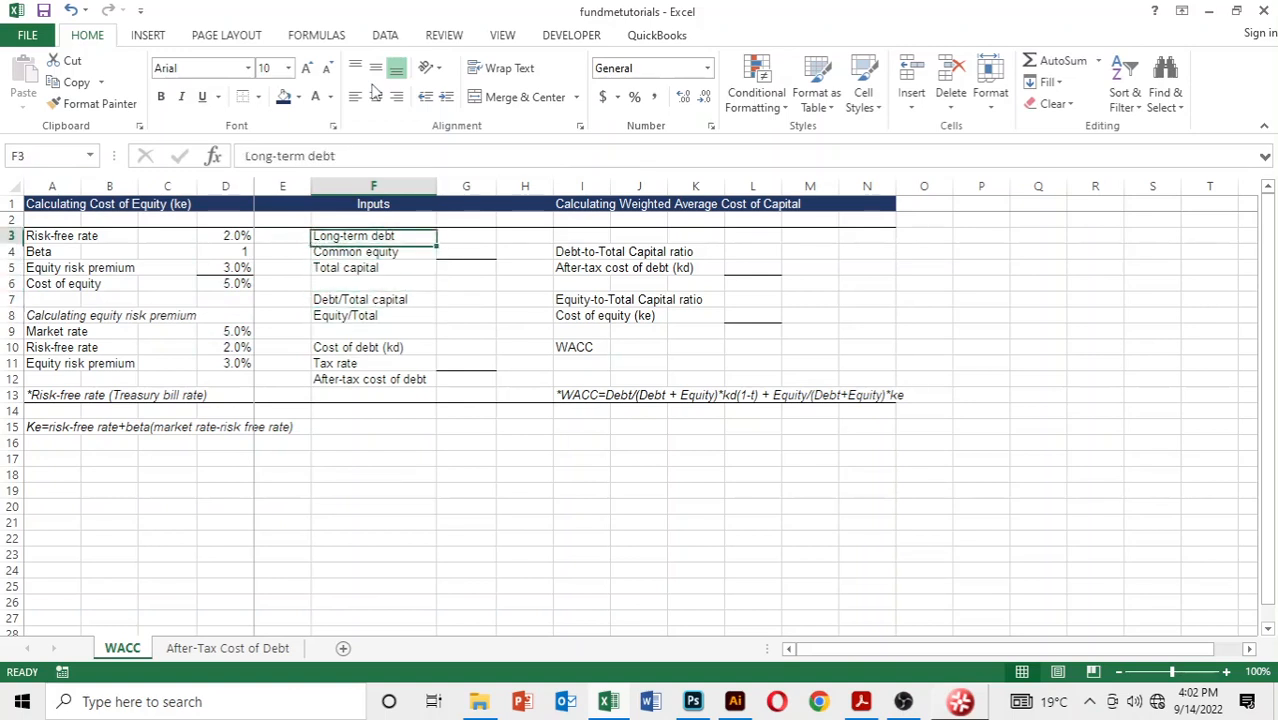
key(Down)
key(Down)
key(Down)
key(Down)
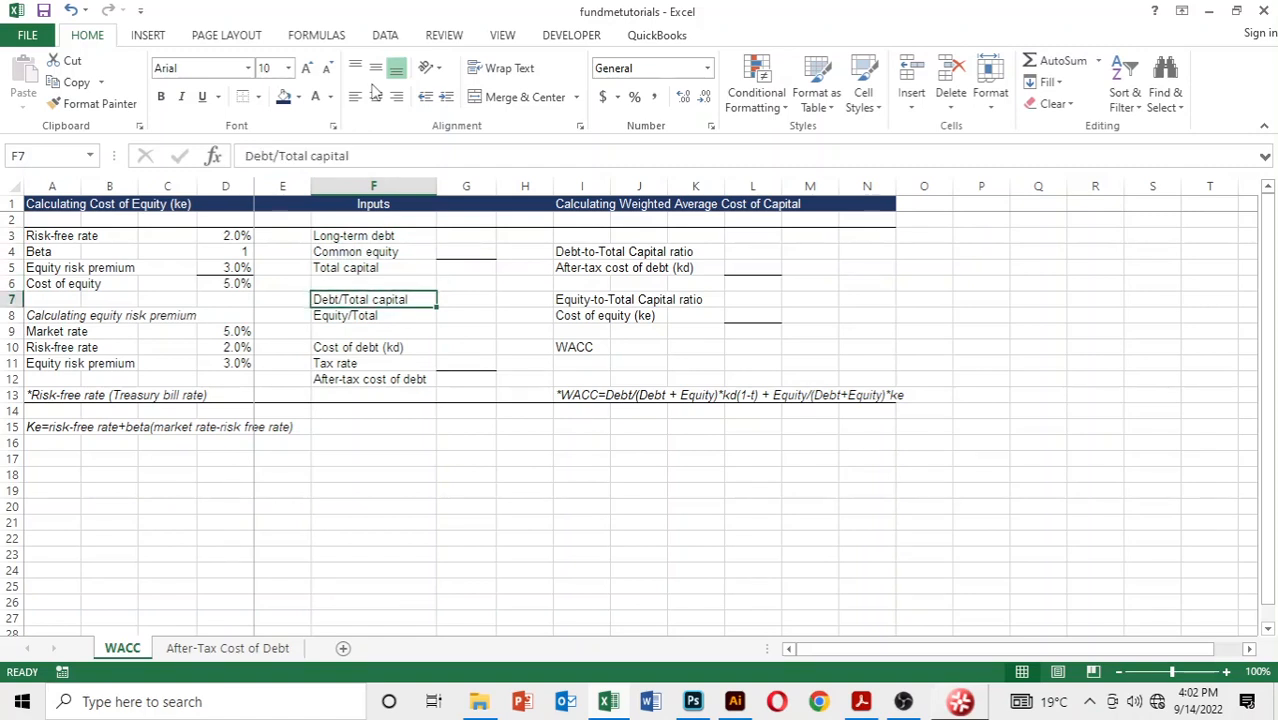
key(Down)
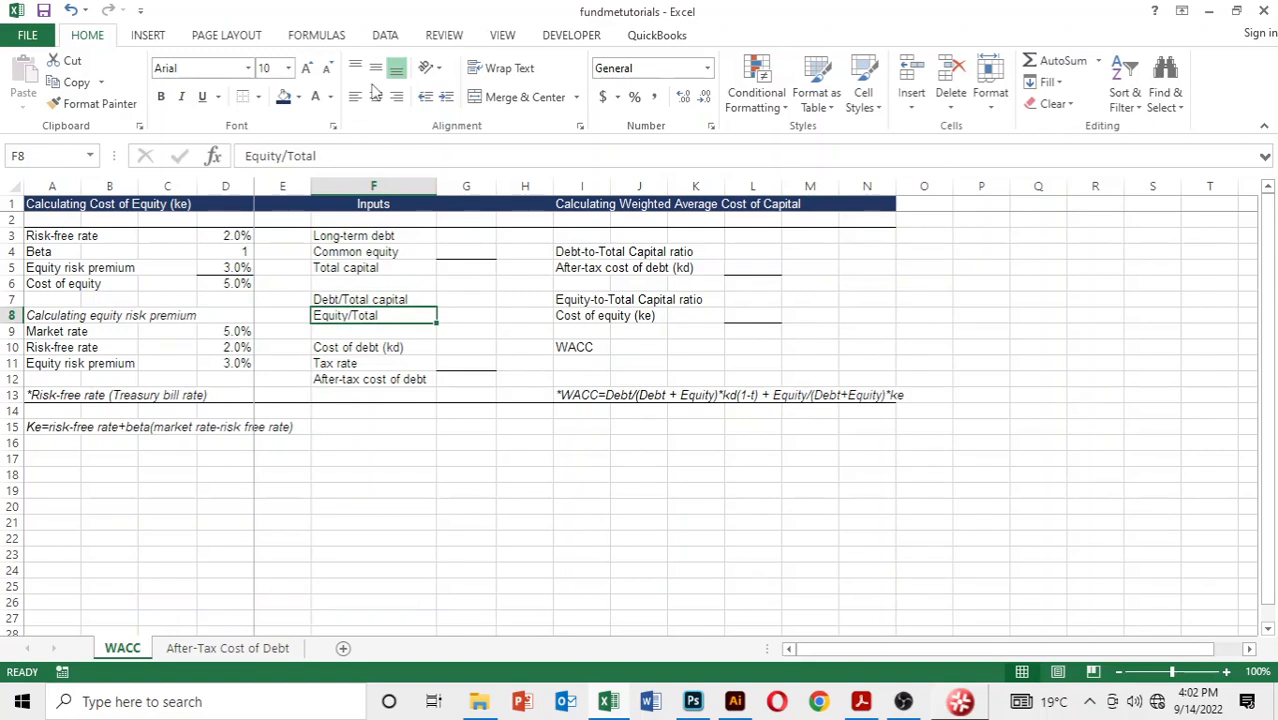
key(Down)
key(Down)
key(Down)
key(Down)
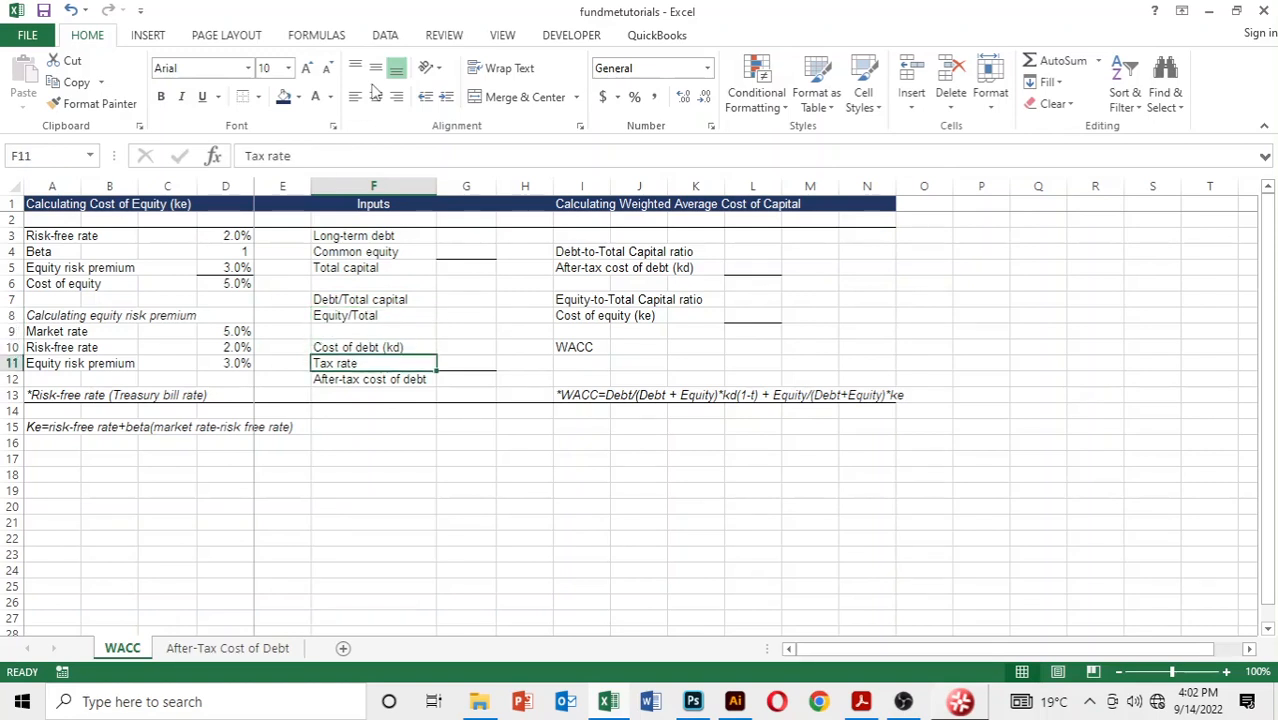
key(Up)
key(Up)
key(Up)
key(Up)
key(Up)
key(Up)
key(Up)
key(Up)
key(Up)
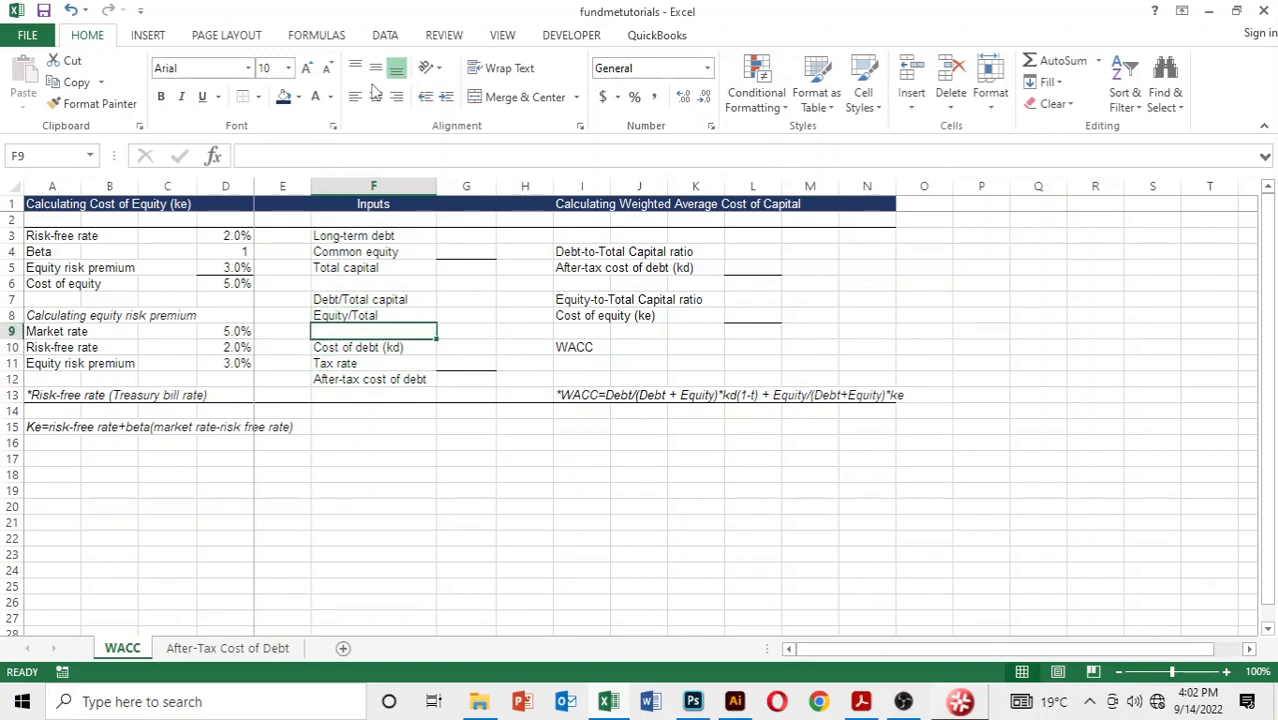
Step: Enter 1000 as the long-term debt in G3 and 2000 as the common equity in G4
key(Right)
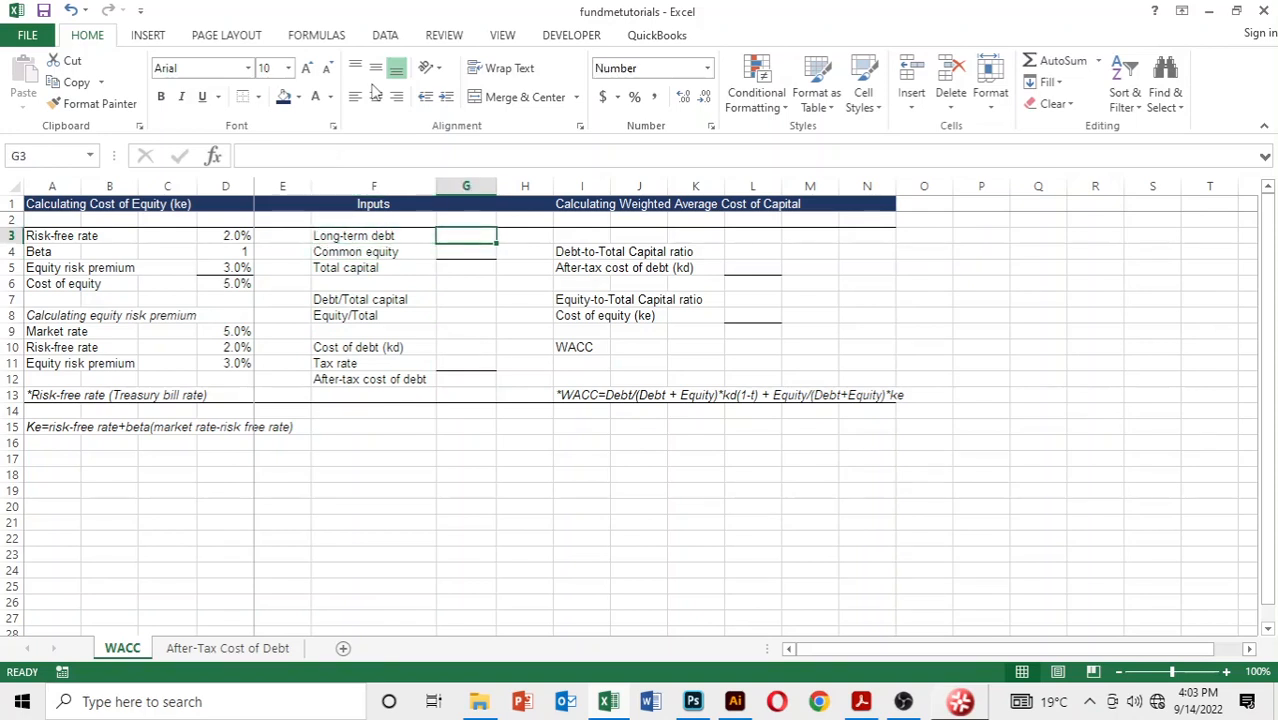
text(1000)
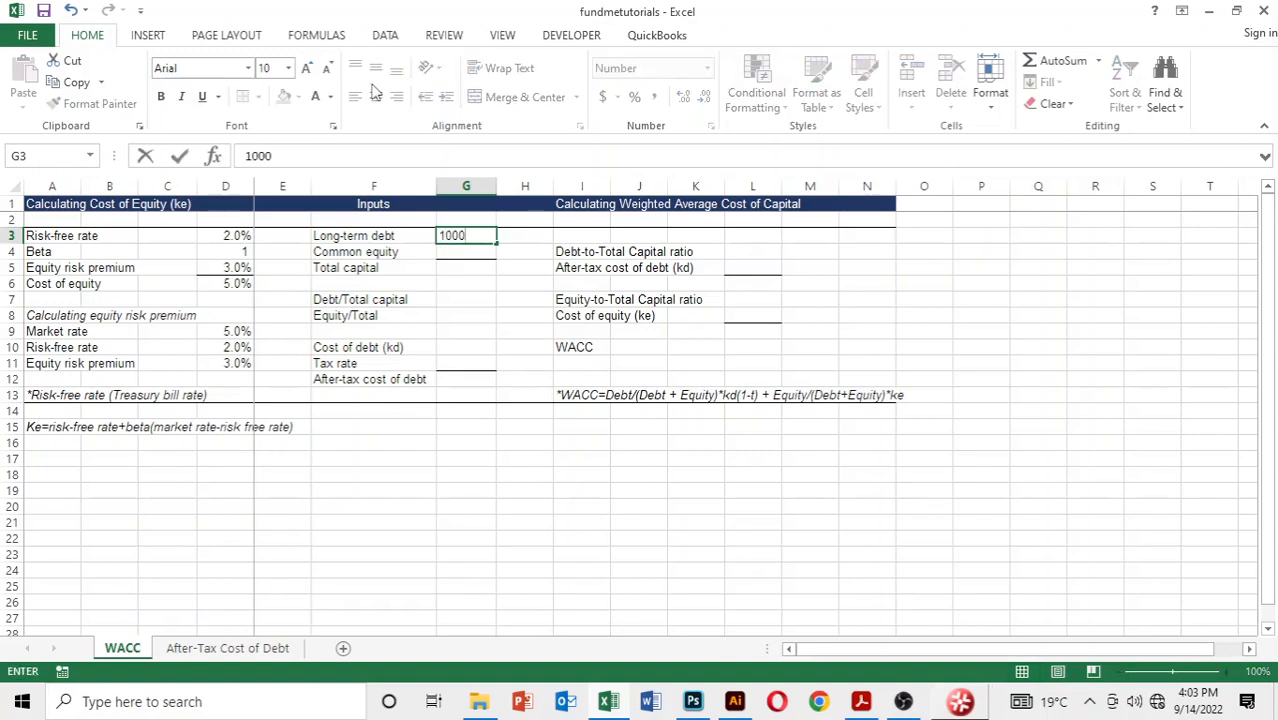
key(Return)
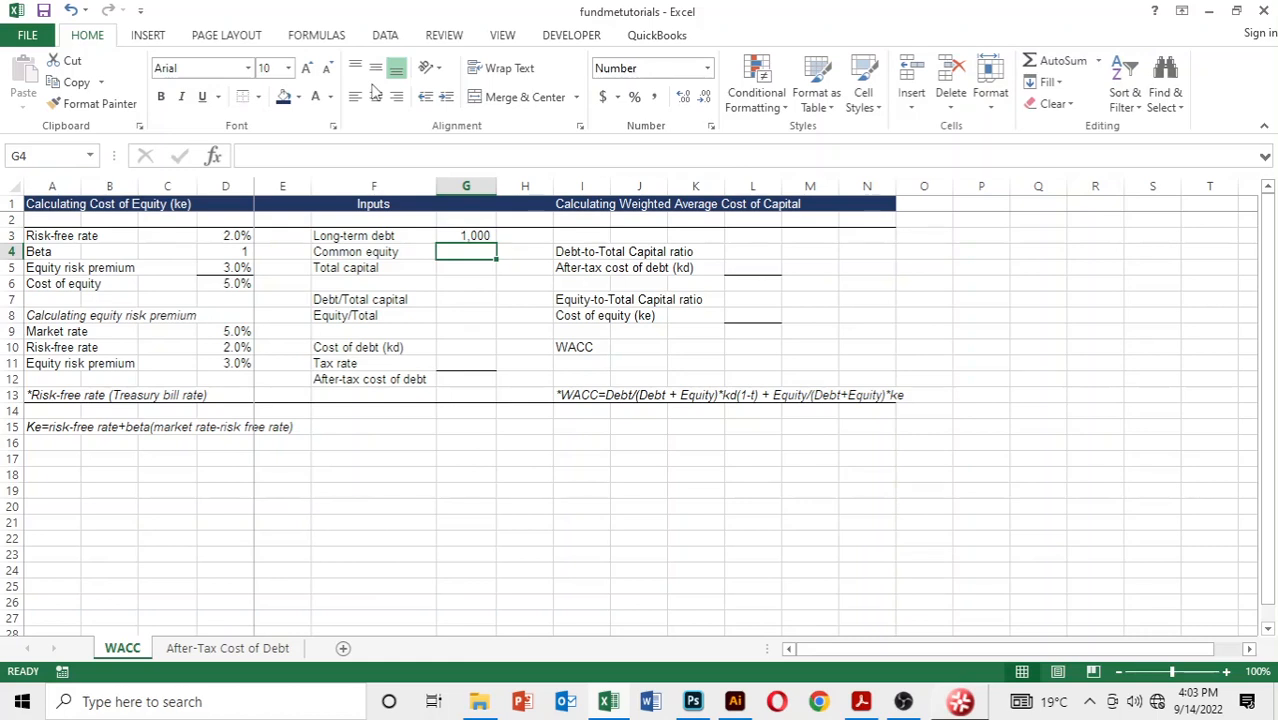
text(2000)
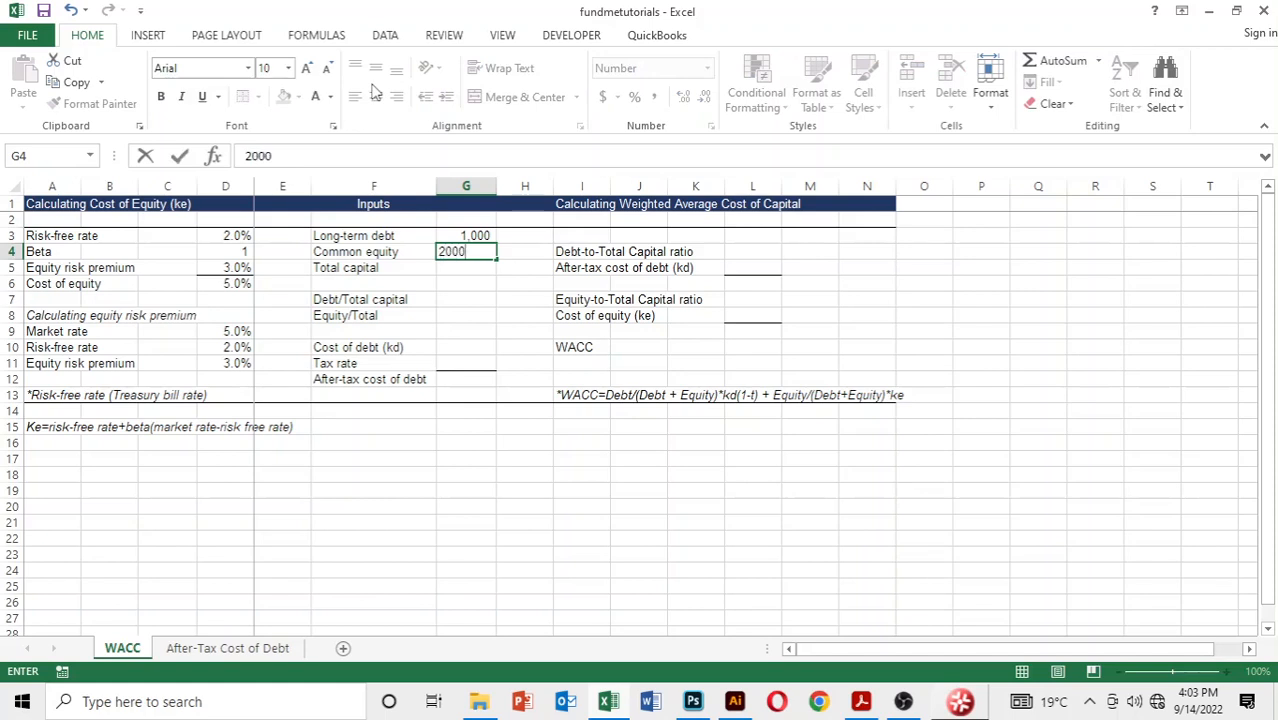
key(Return)
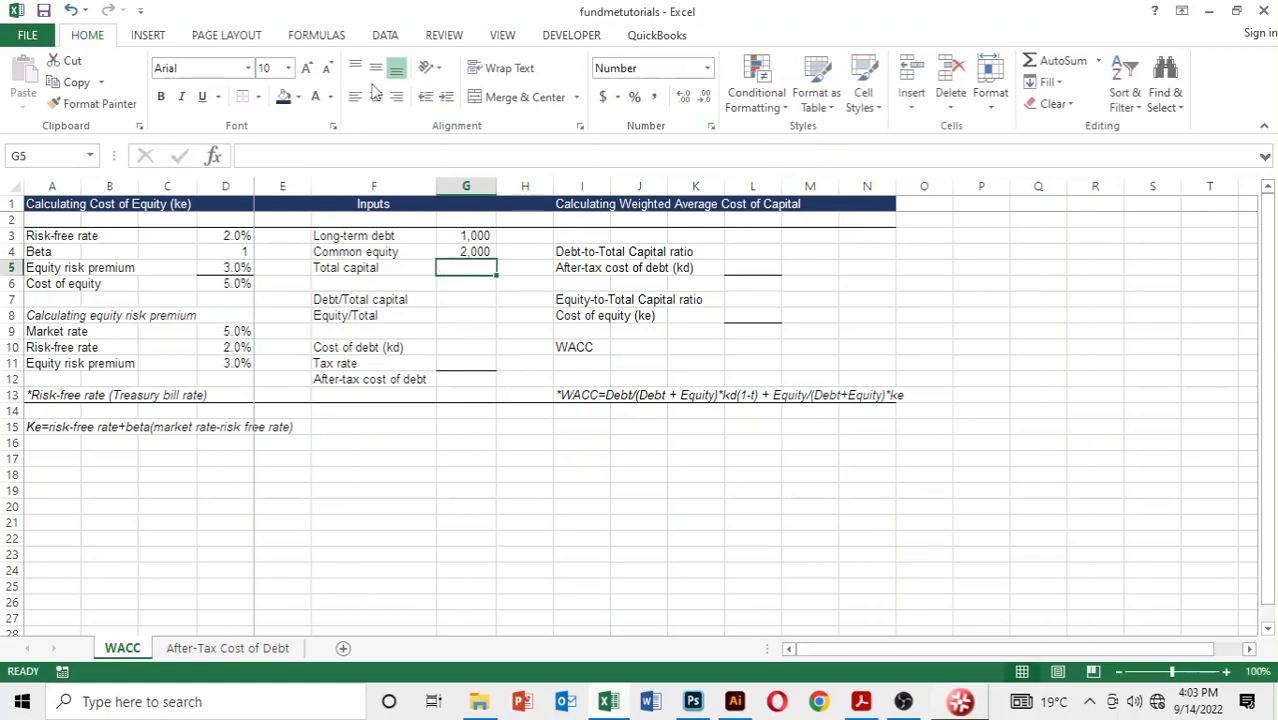
Step: Calculate total capital in G5 with the formula =SUM(G3:G4)
text(=su)
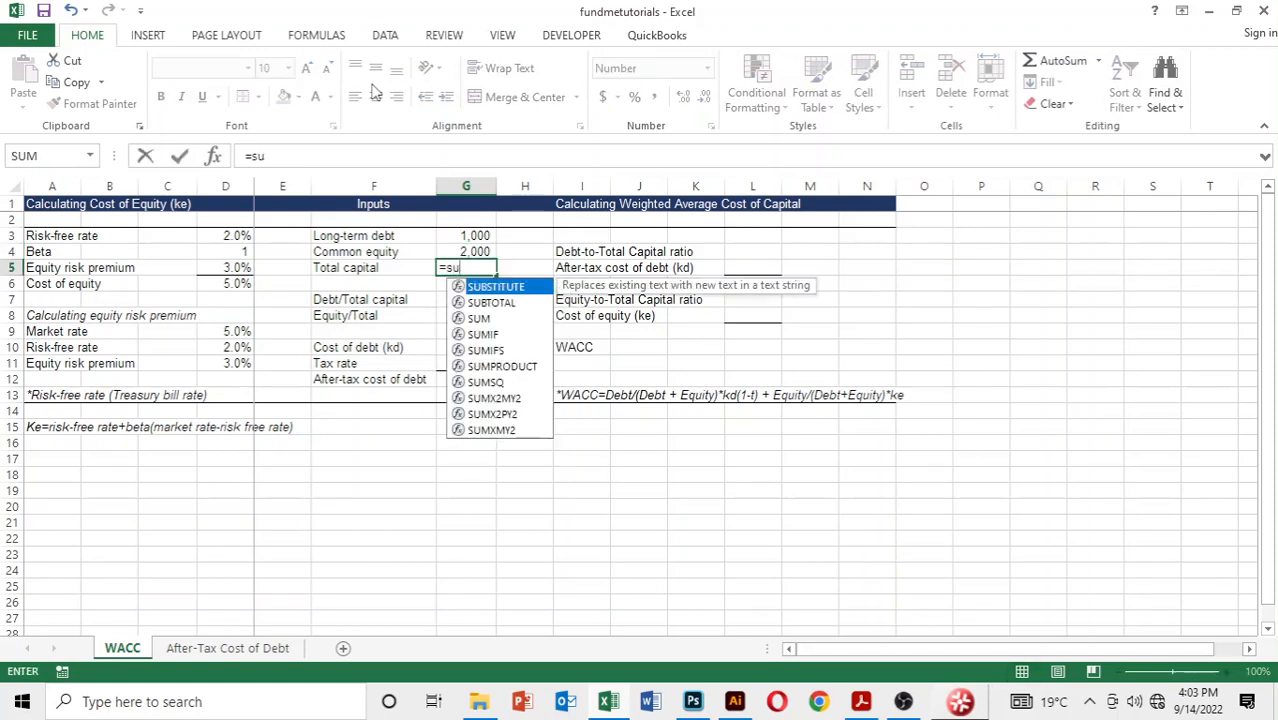
text(m()
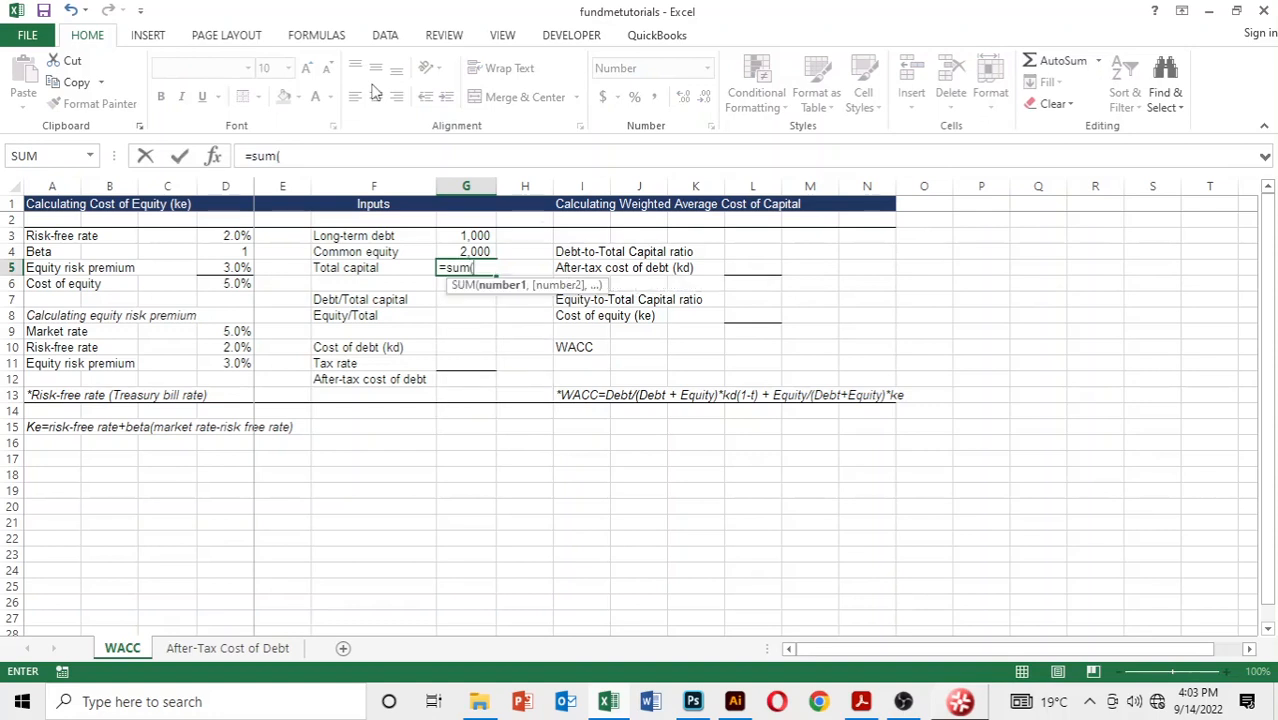
key(shift+Up)
key(Up)
key(shift+Up)
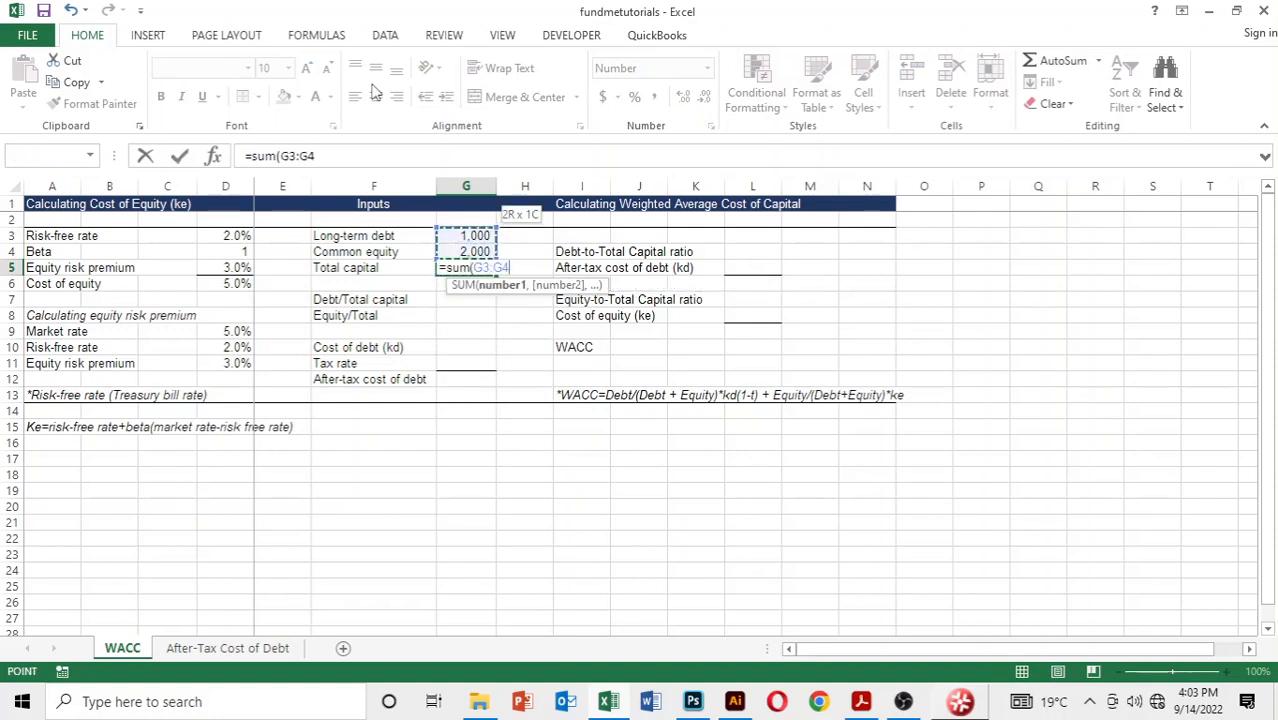
text())
key(Return)
key(Up)
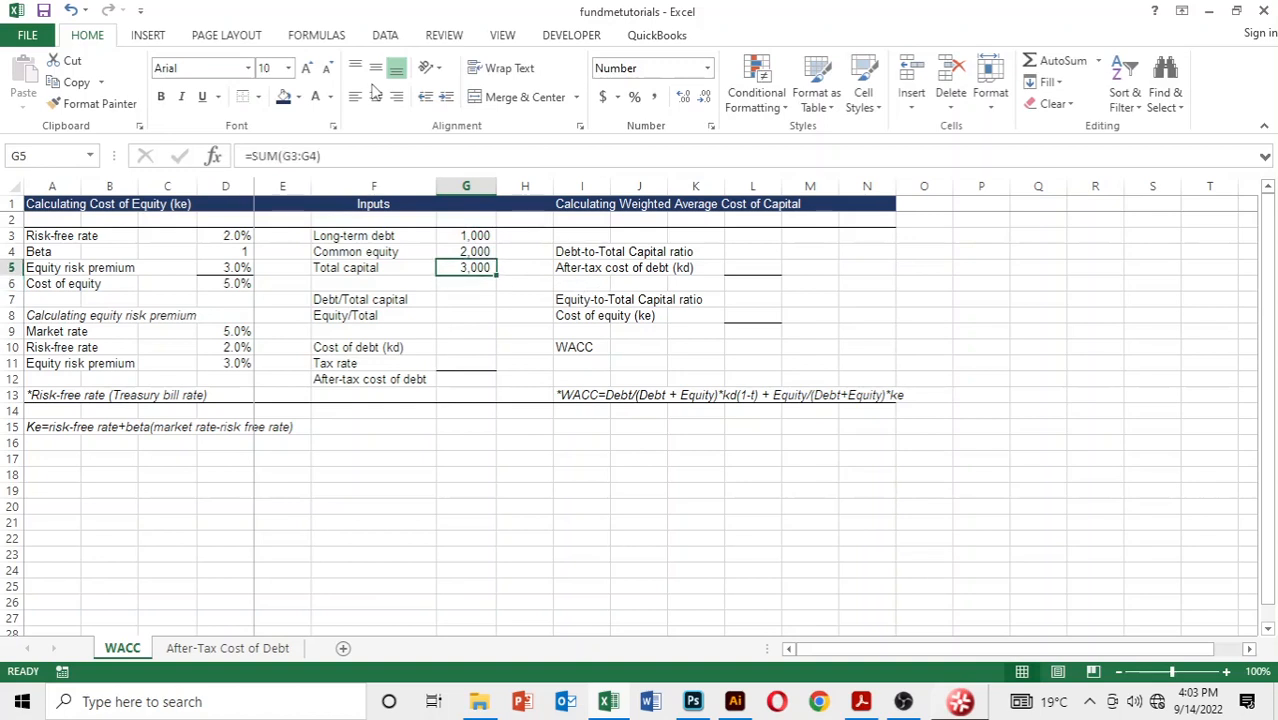
Step: Calculate the debt to total capital ratio in G7 with the formula =G3/G5
key(Down)
key(Down)
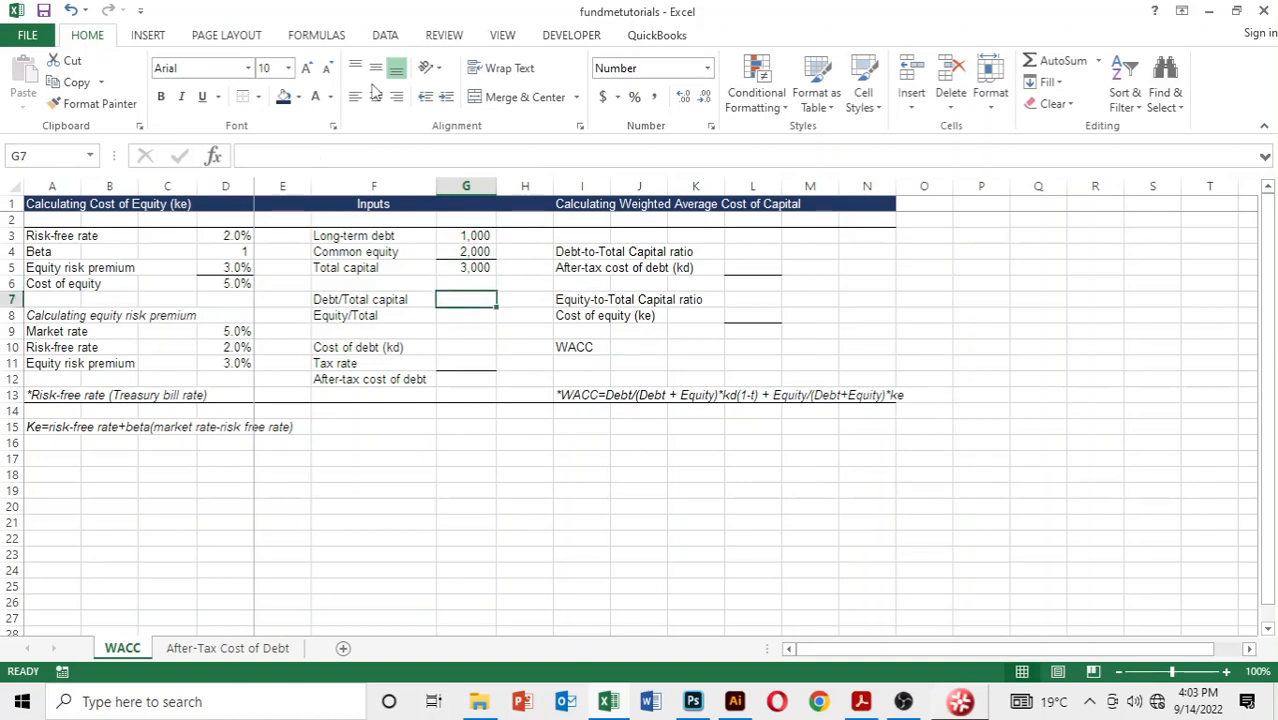
text(=)
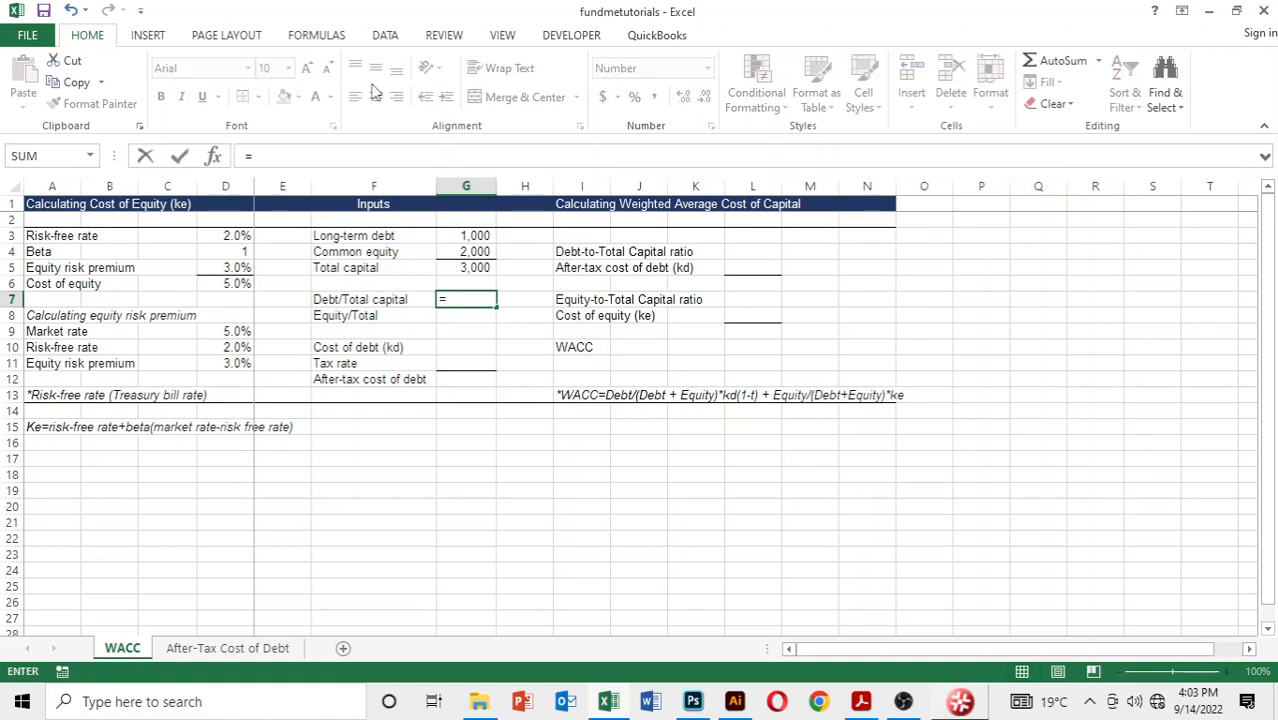
key(Up)
key(Up)
key(Up)
key(Up)
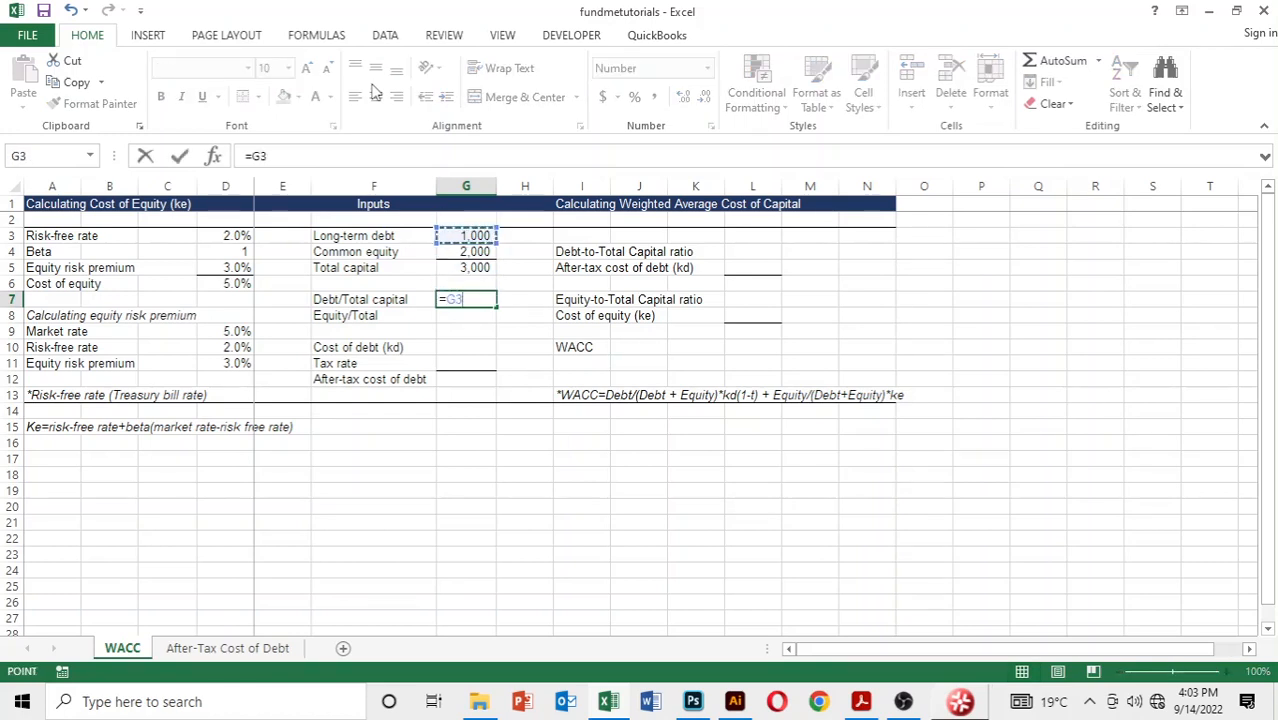
text(/)
key(Up)
key(Up)
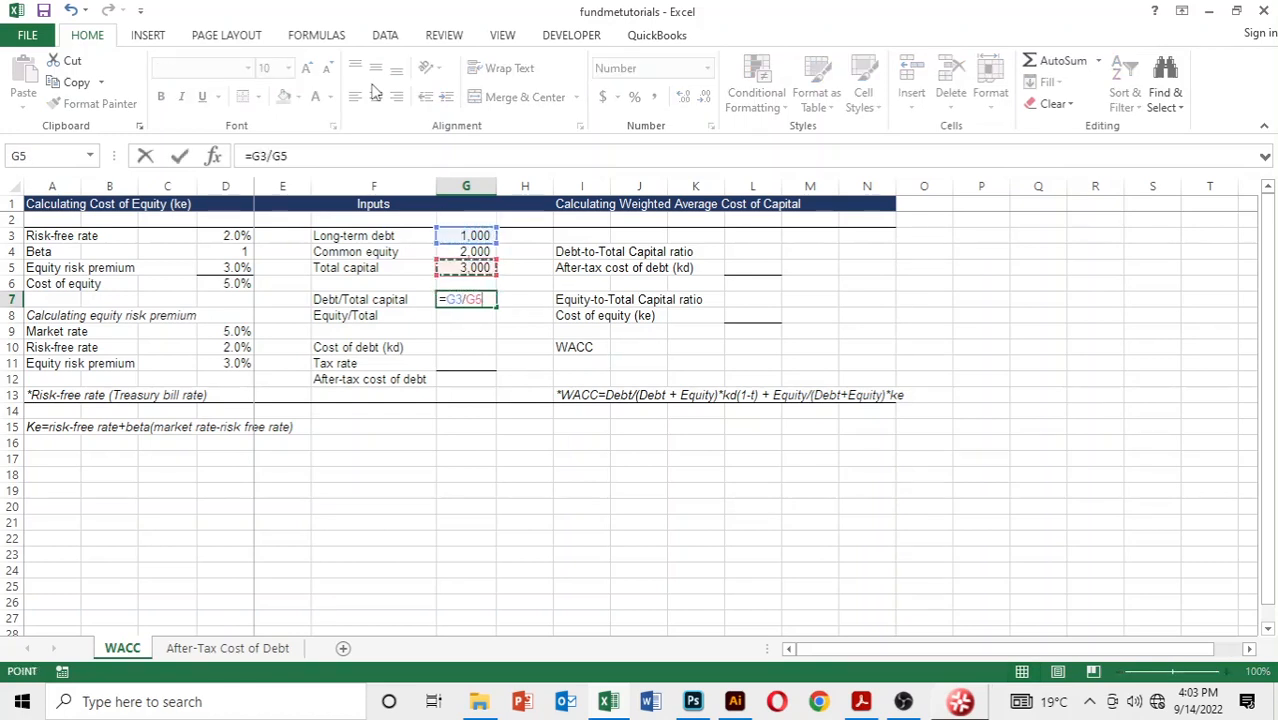
key(Return)
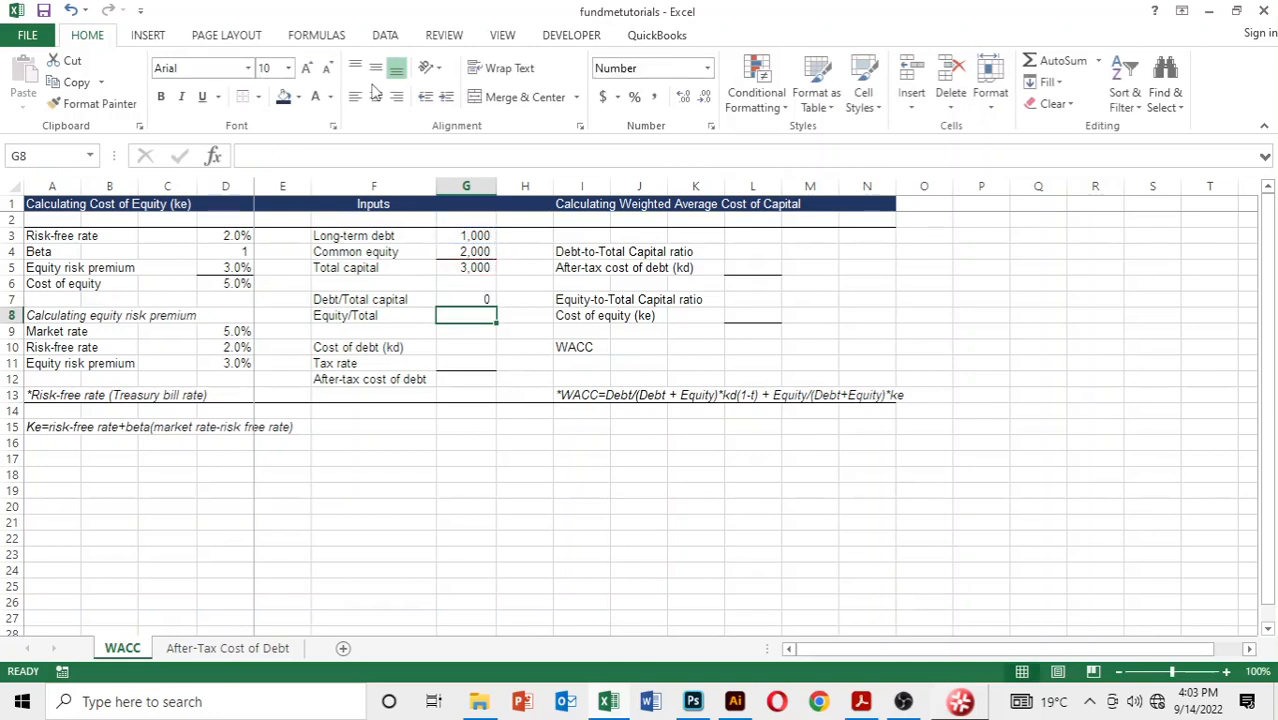
Step: Format the debt to total capital ratio in G7 as a percentage with one decimal place
key(Up)
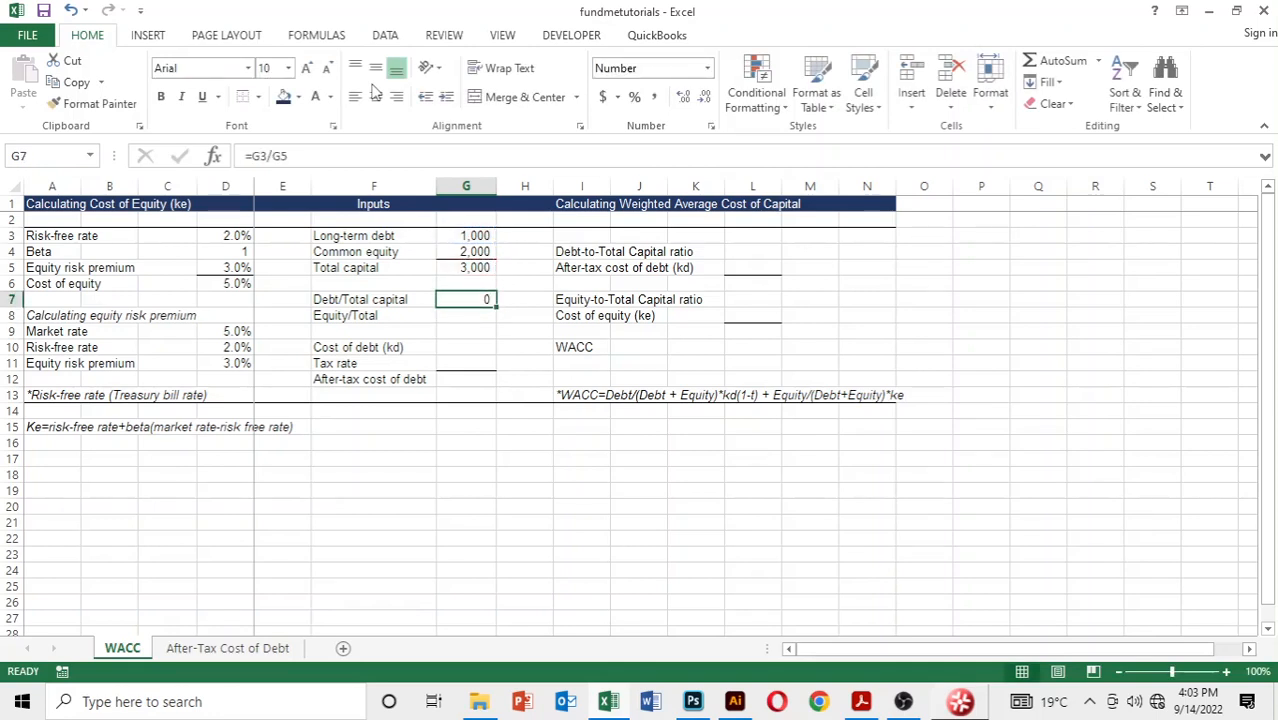
key(alt+h)
key(p)
key(alt+h)
key(0)
key(Down)
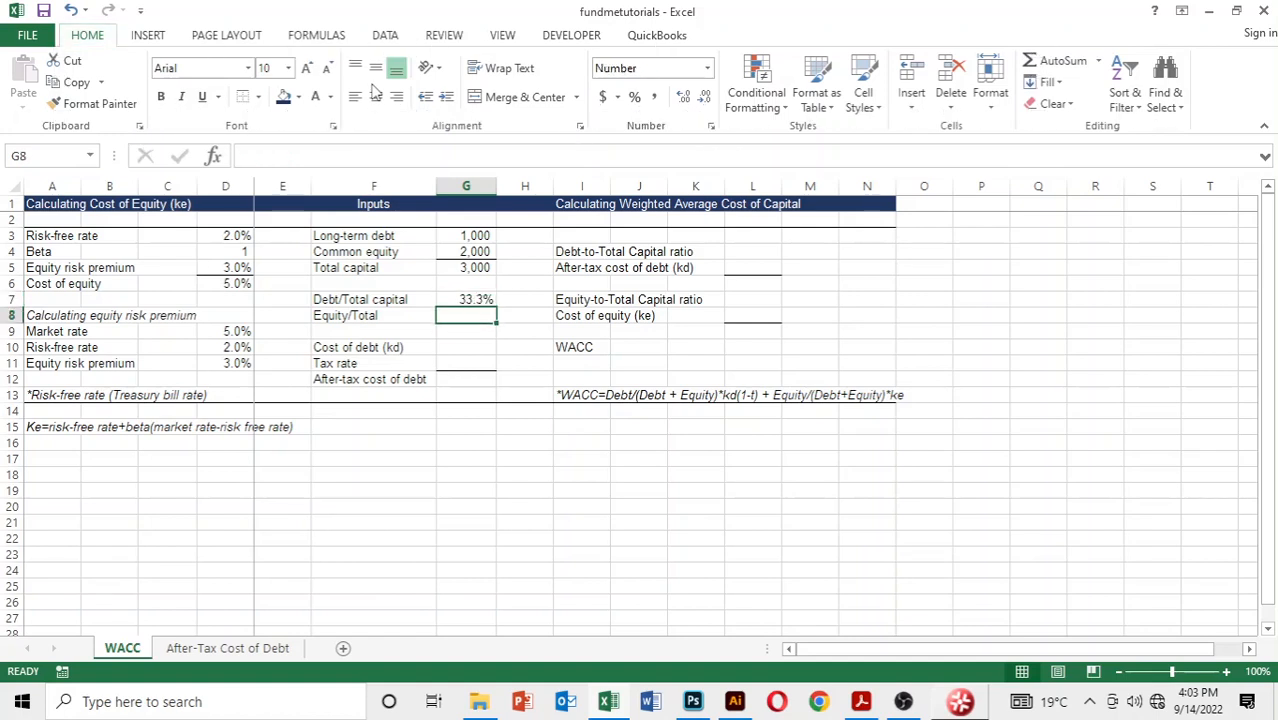
Step: Calculate the equity to total capital ratio in G8 with the formula =G4/G5
text(=)
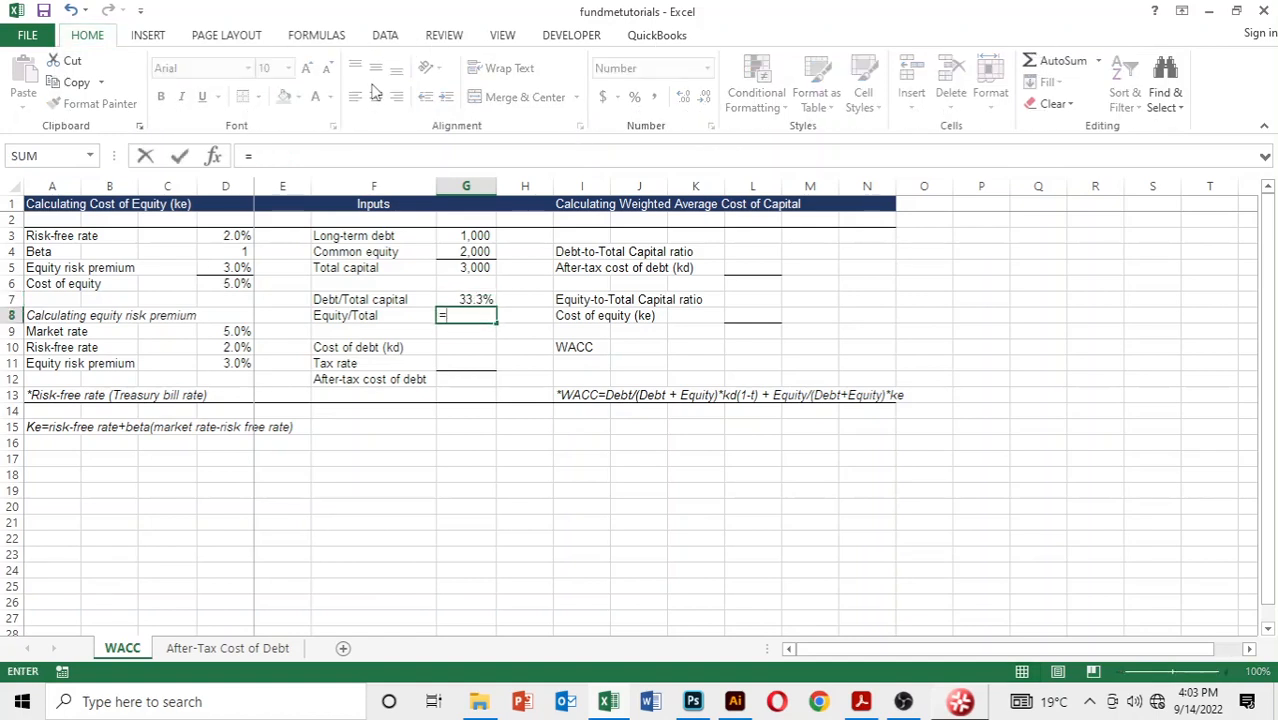
key(Up)
key(Up)
key(Up)
key(Up)
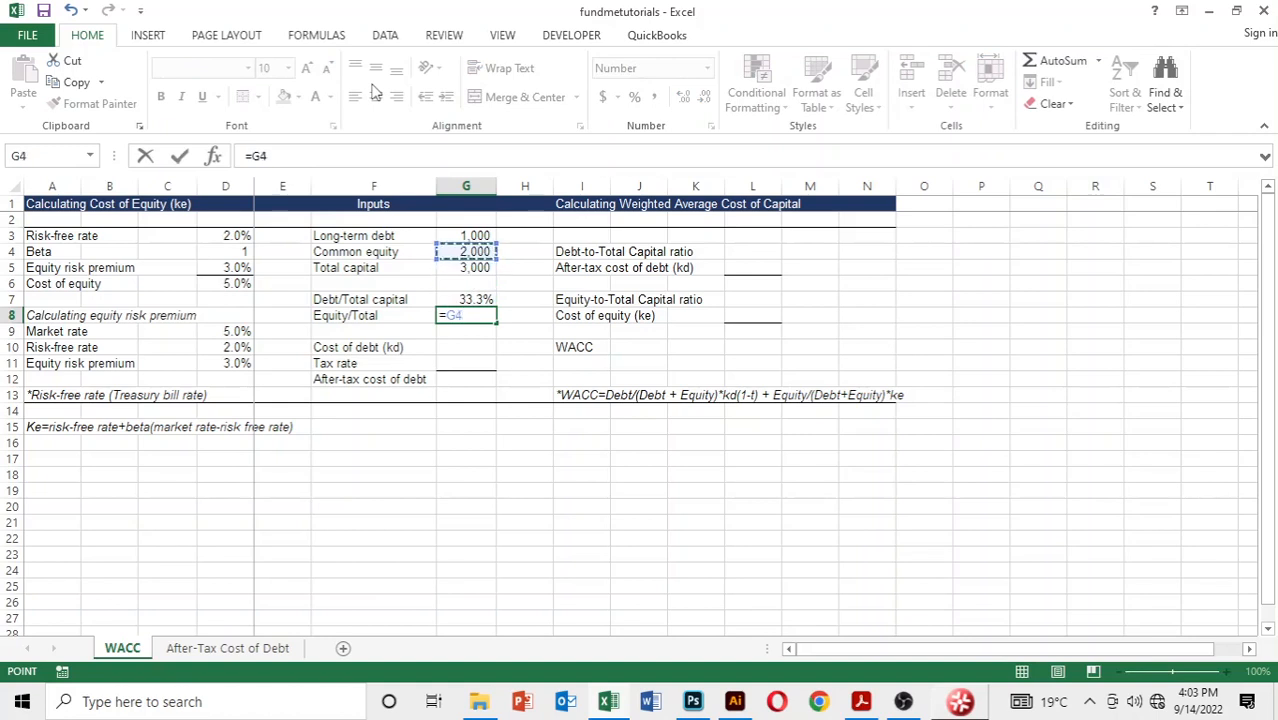
text(/)
key(Up)
key(Up)
key(Up)
key(Return)
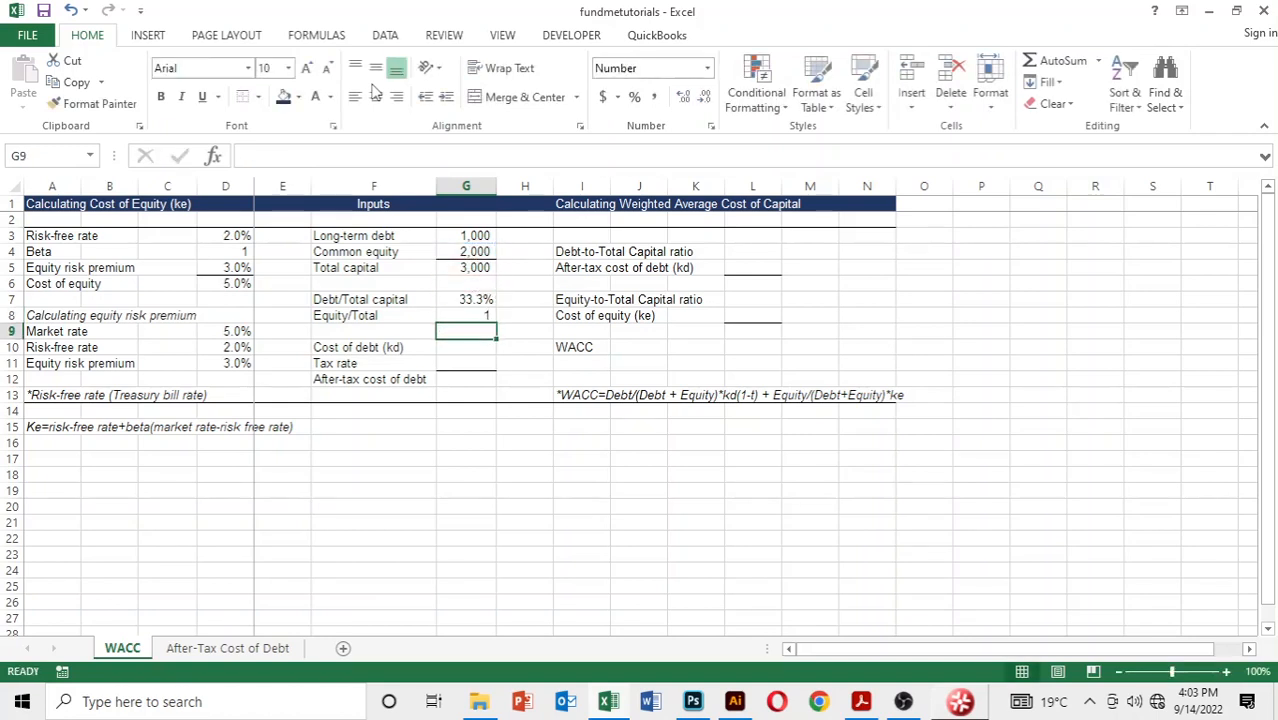
Step: Format the equity to total capital ratio in G8 as a percentage with one decimal place
key(Up)
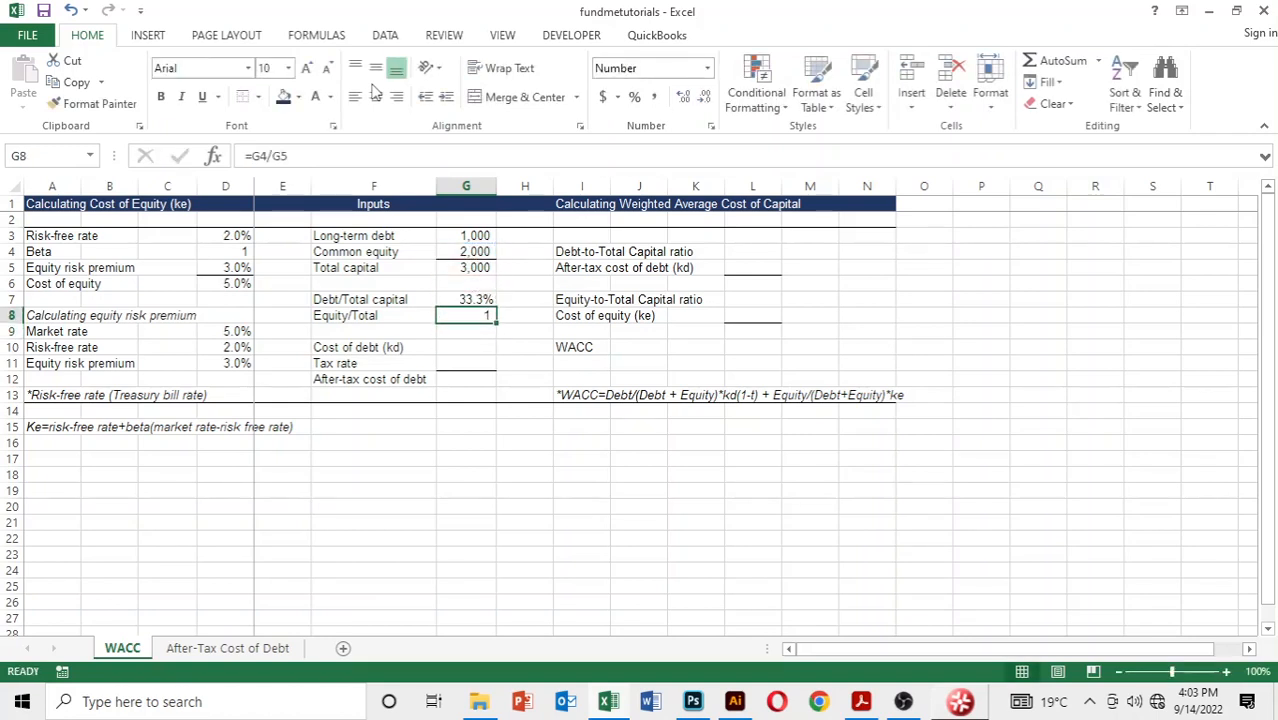
key(ctrl+shift+5)
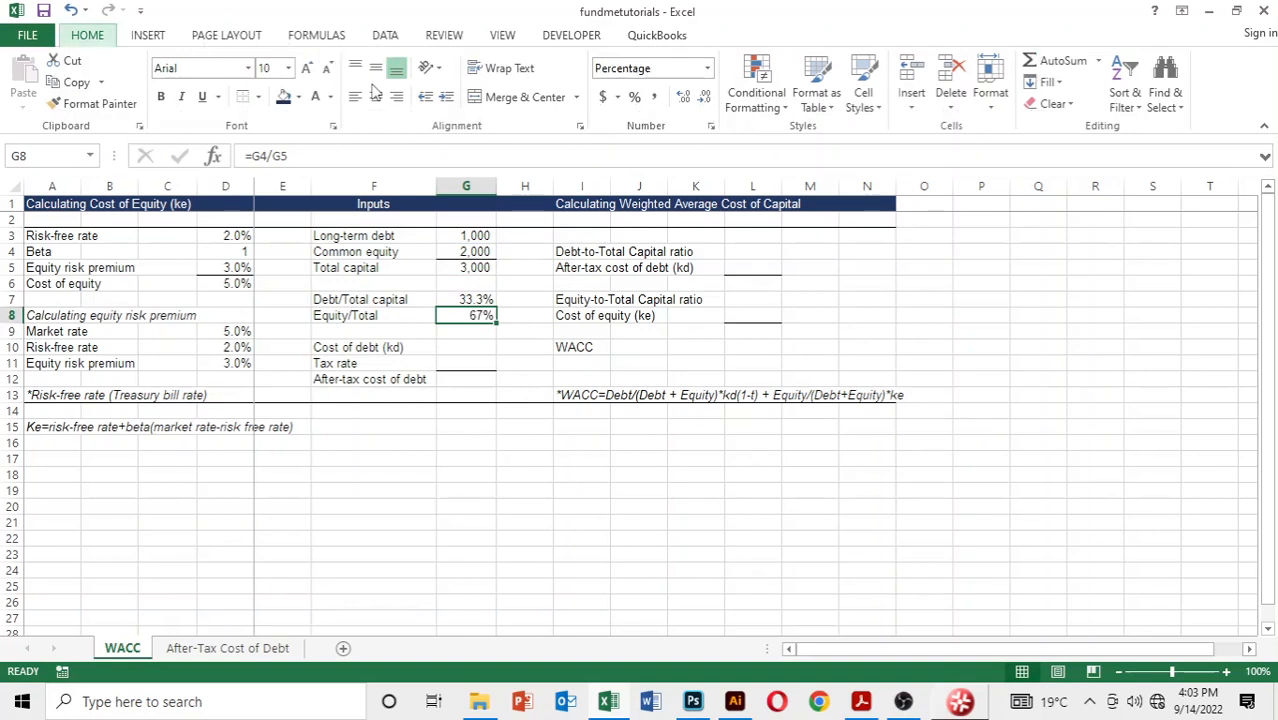
key(Down)
key(Down)
key(Up)
key(Up)
key(Up)
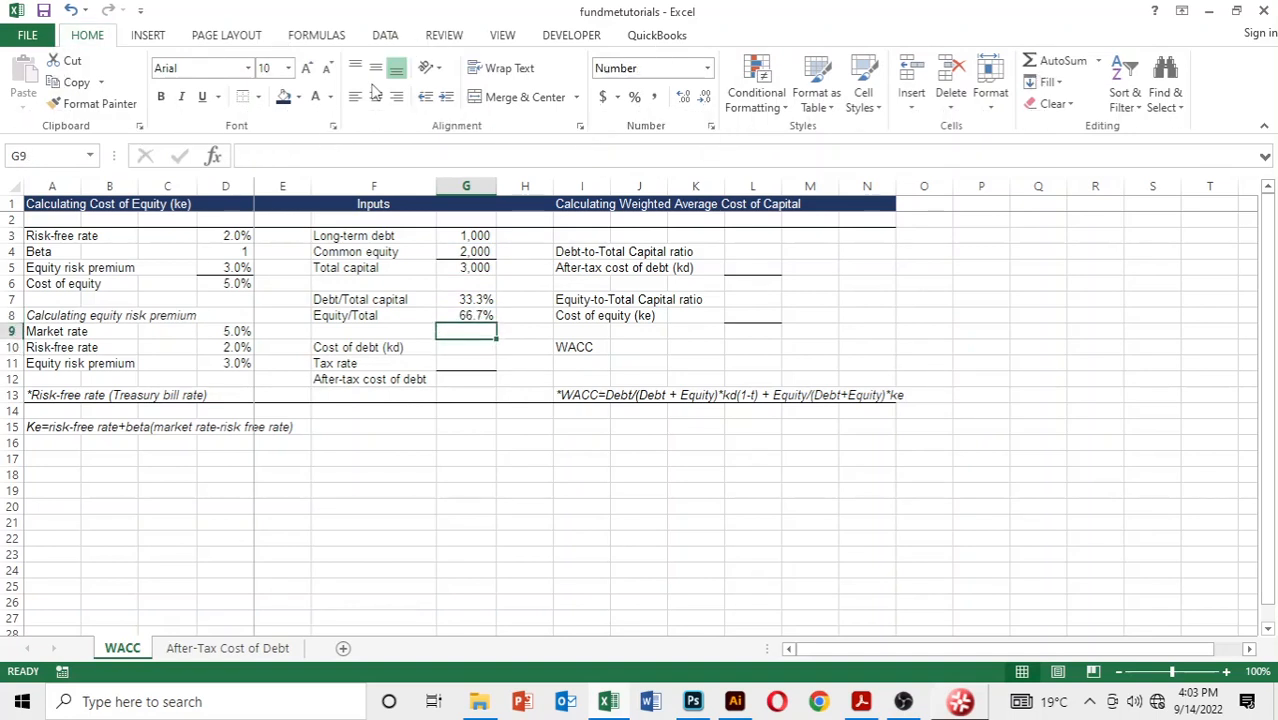
Step: Review the capital ratios in G7 and G8 against the long-term debt, common equity and total capital in G3 to G5
key(Down)
key(Down)
key(Down)
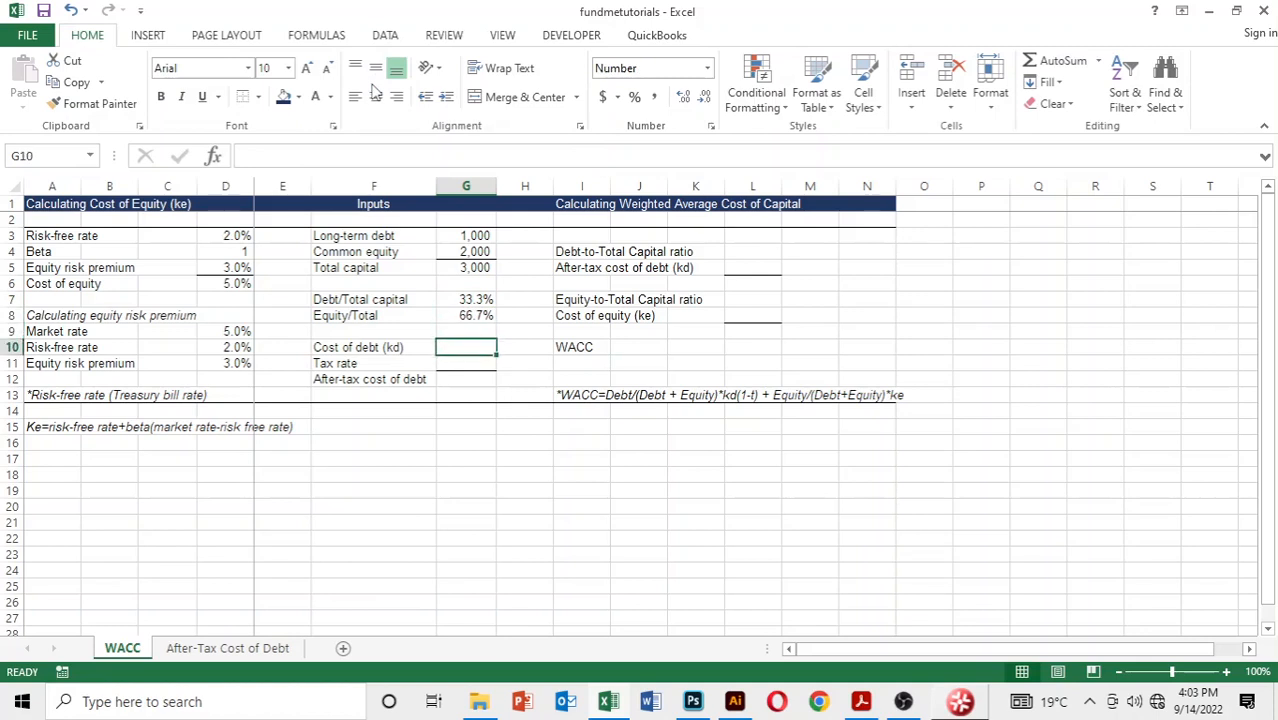
key(Up)
key(Up)
key(Up)
key(Up)
key(Down)
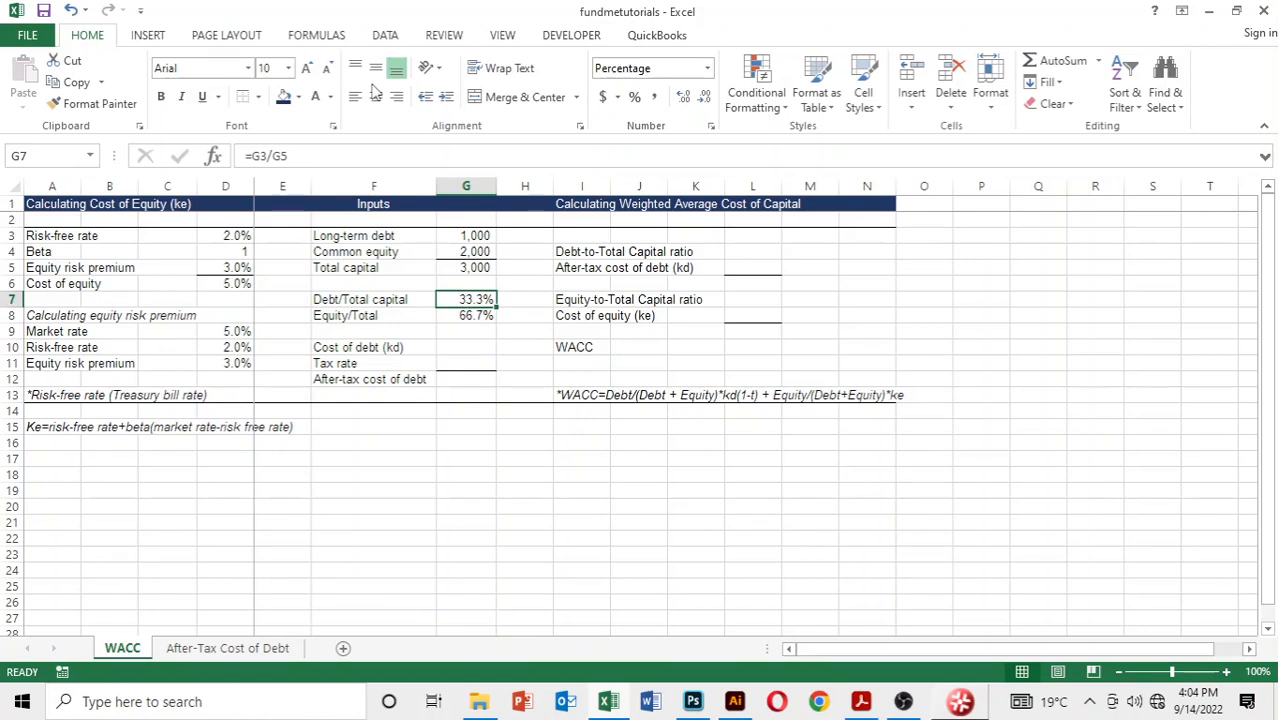
key(Down)
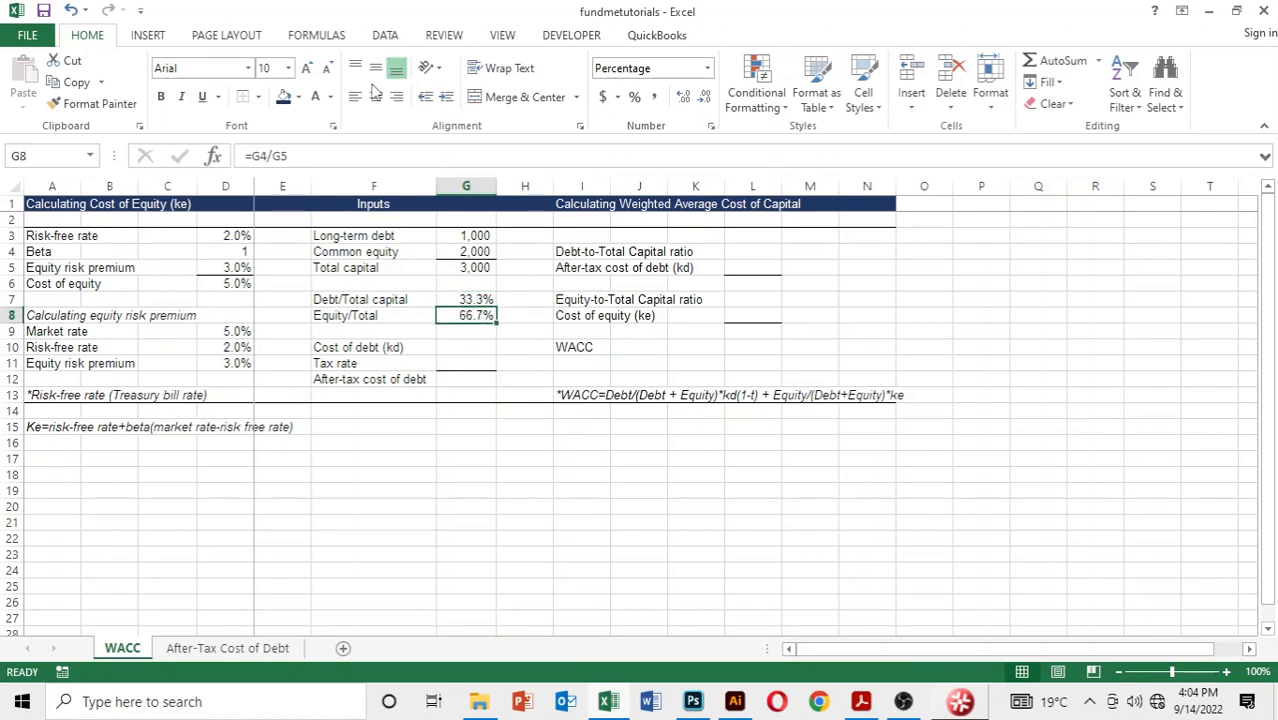
key(Up)
key(Up)
key(Up)
key(Up)
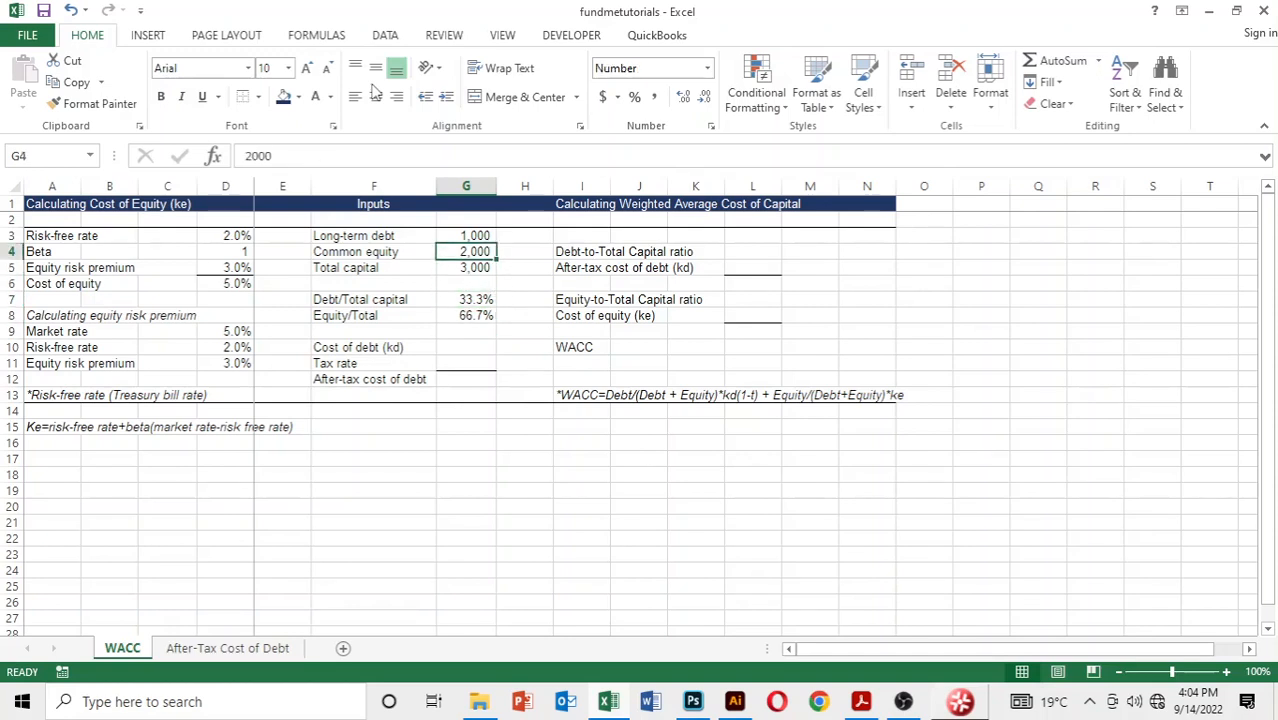
key(Up)
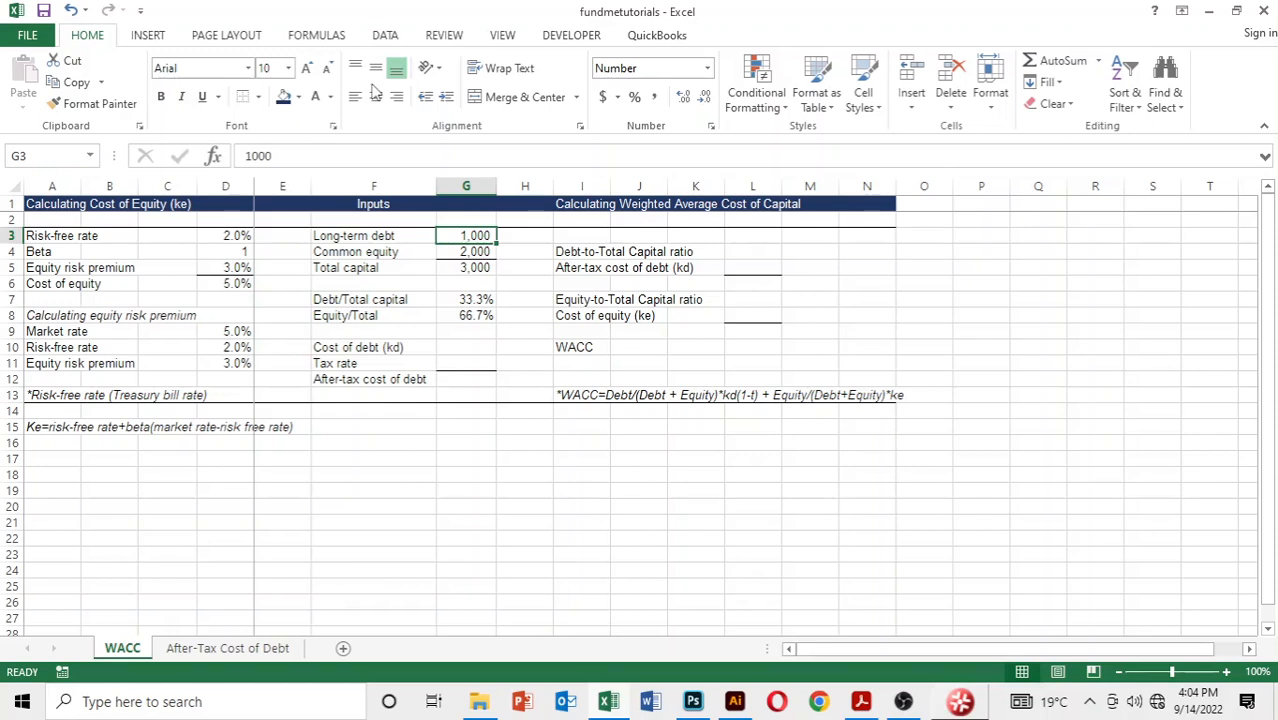
key(Down)
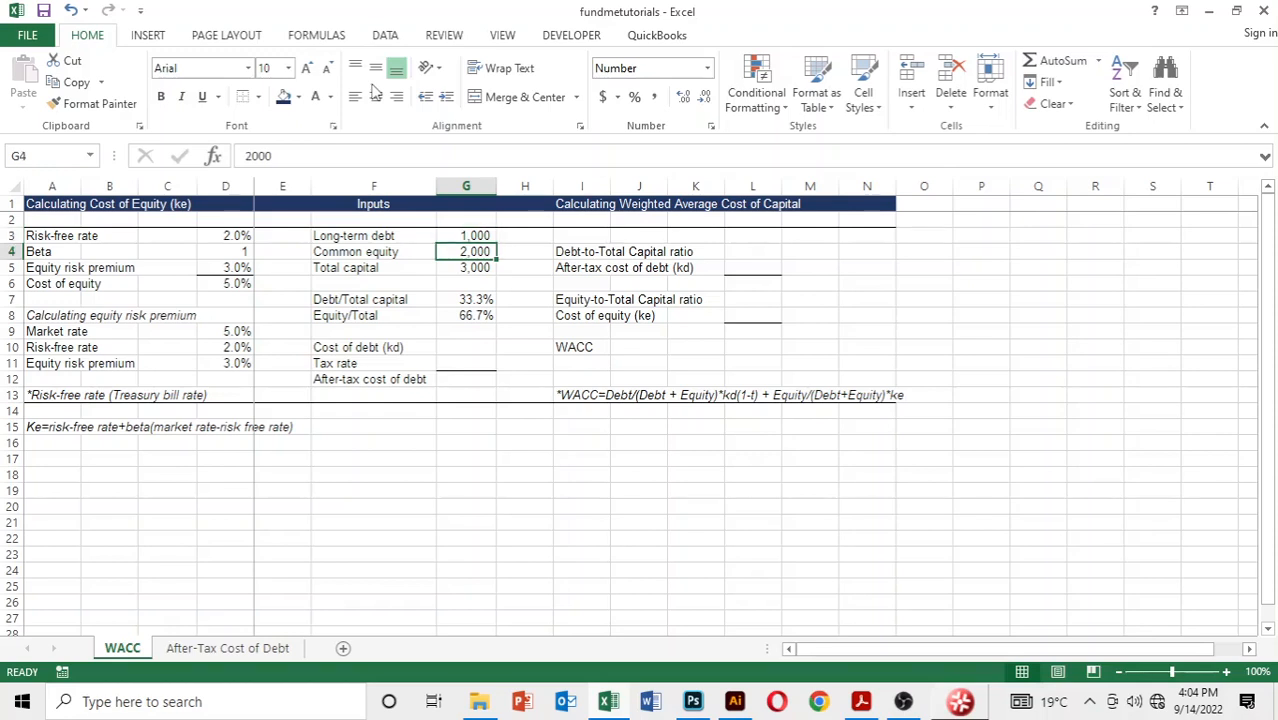
key(Up)
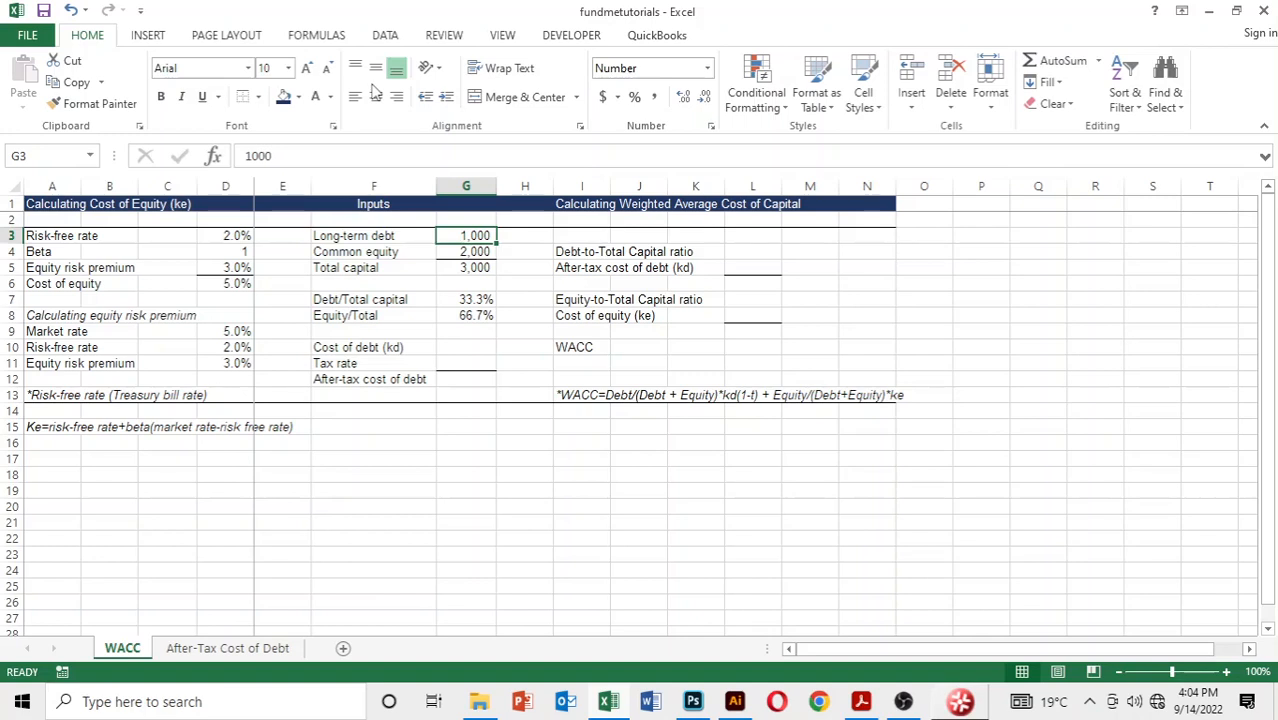
key(Down)
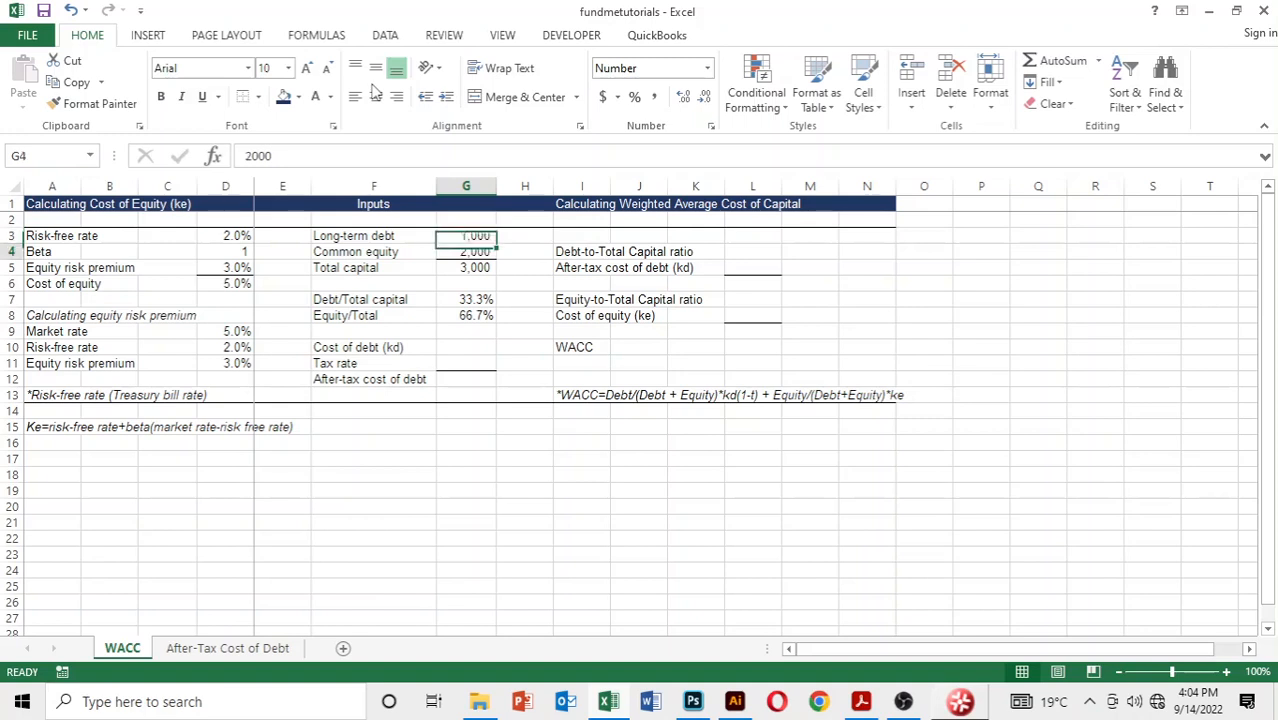
key(Down)
key(Up)
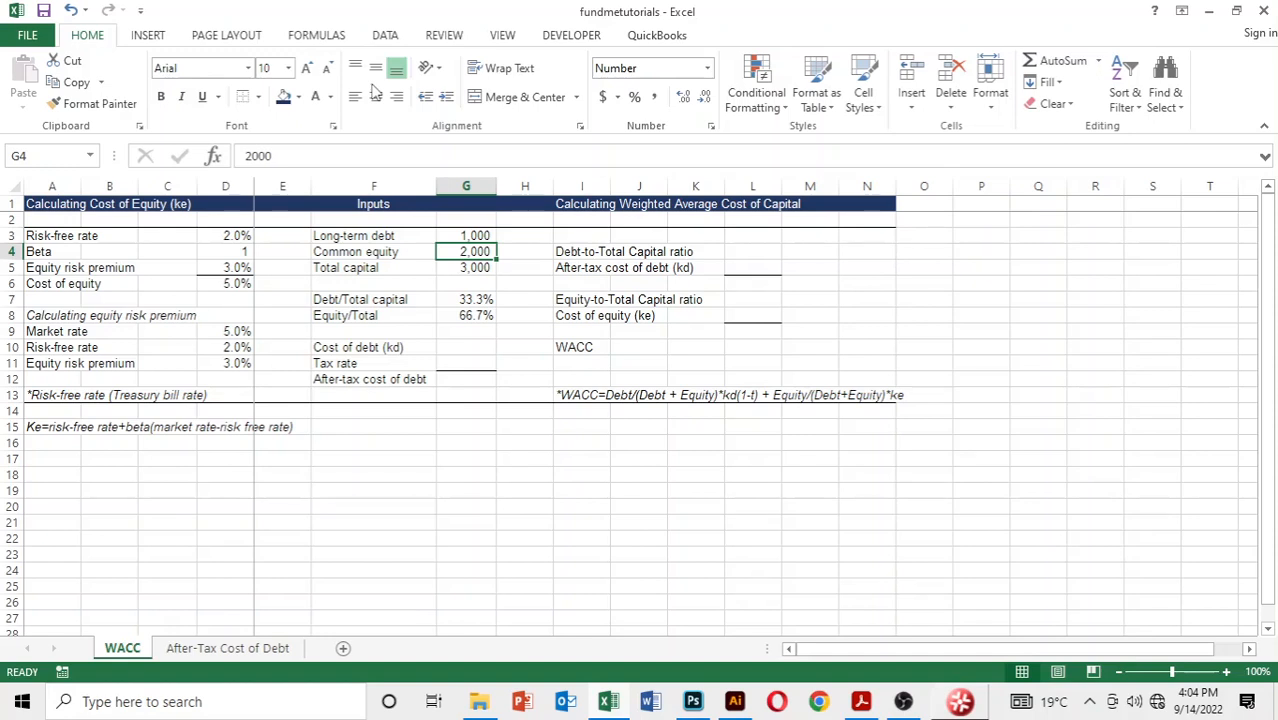
key(Down)
key(Down)
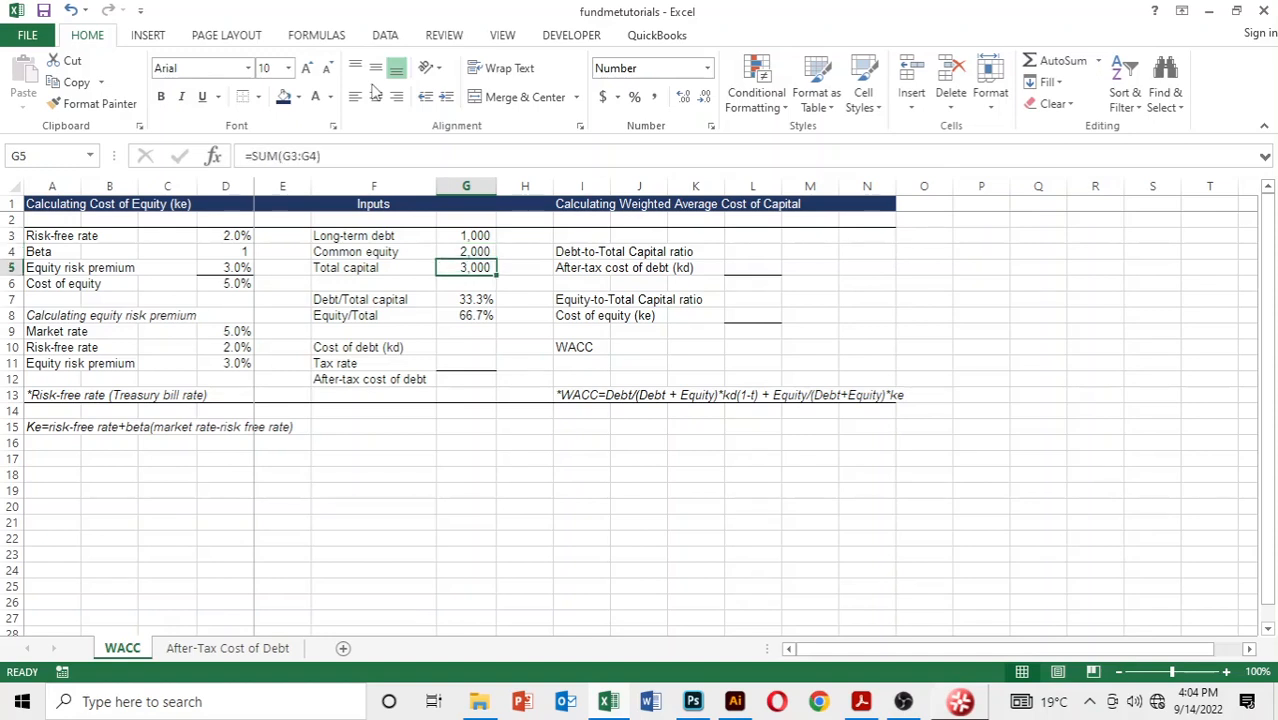
key(Up)
key(Up)
key(Up)
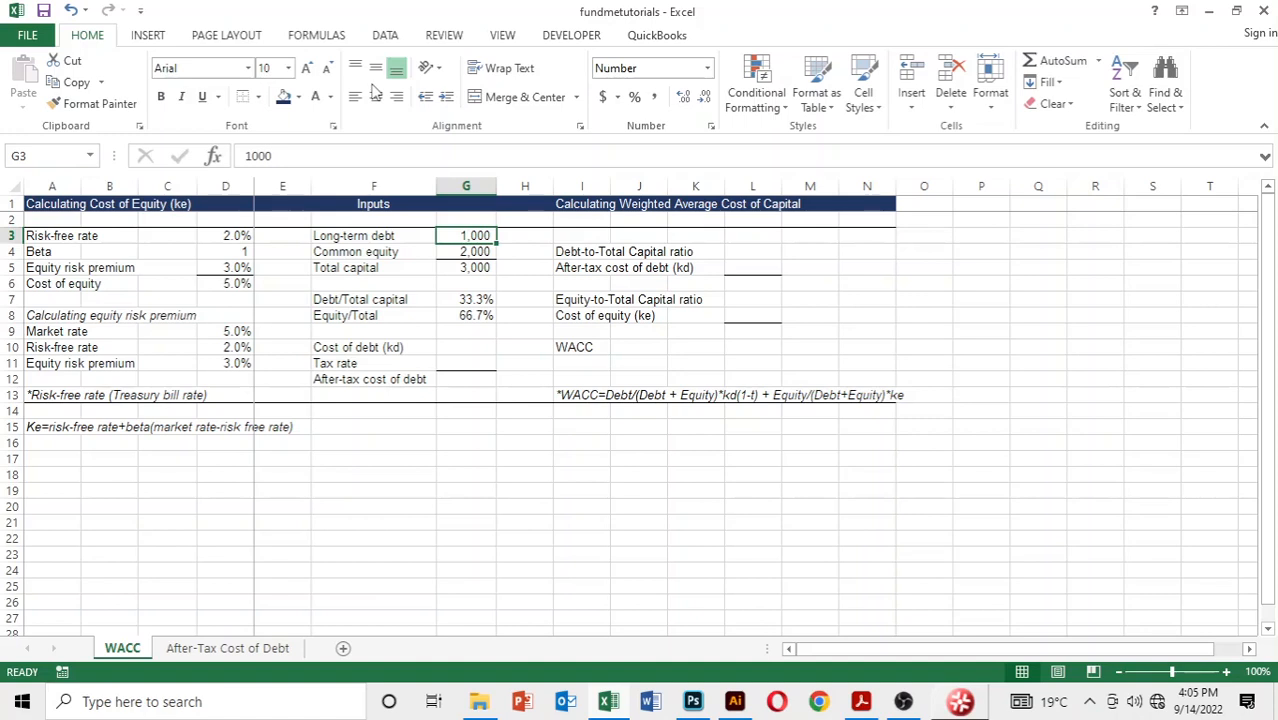
key(Down)
key(Down)
key(Down)
key(Down)
key(Down)
key(Down)
key(Down)
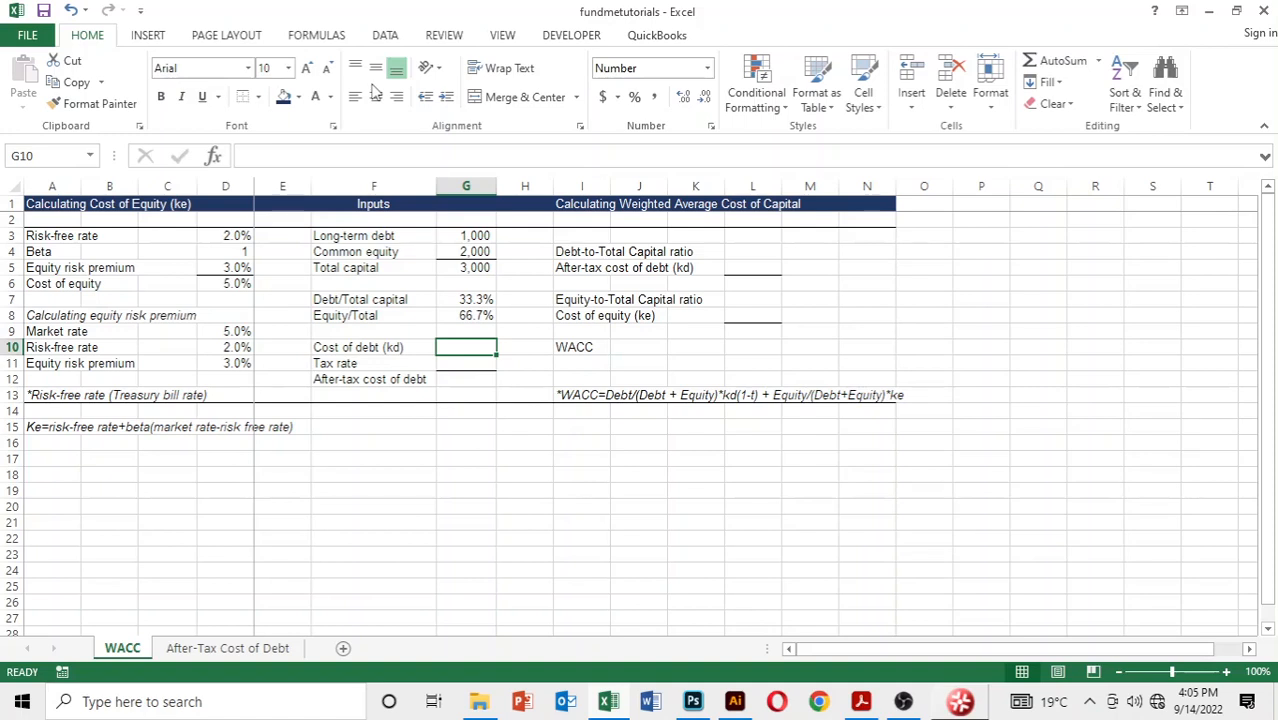
text(8)
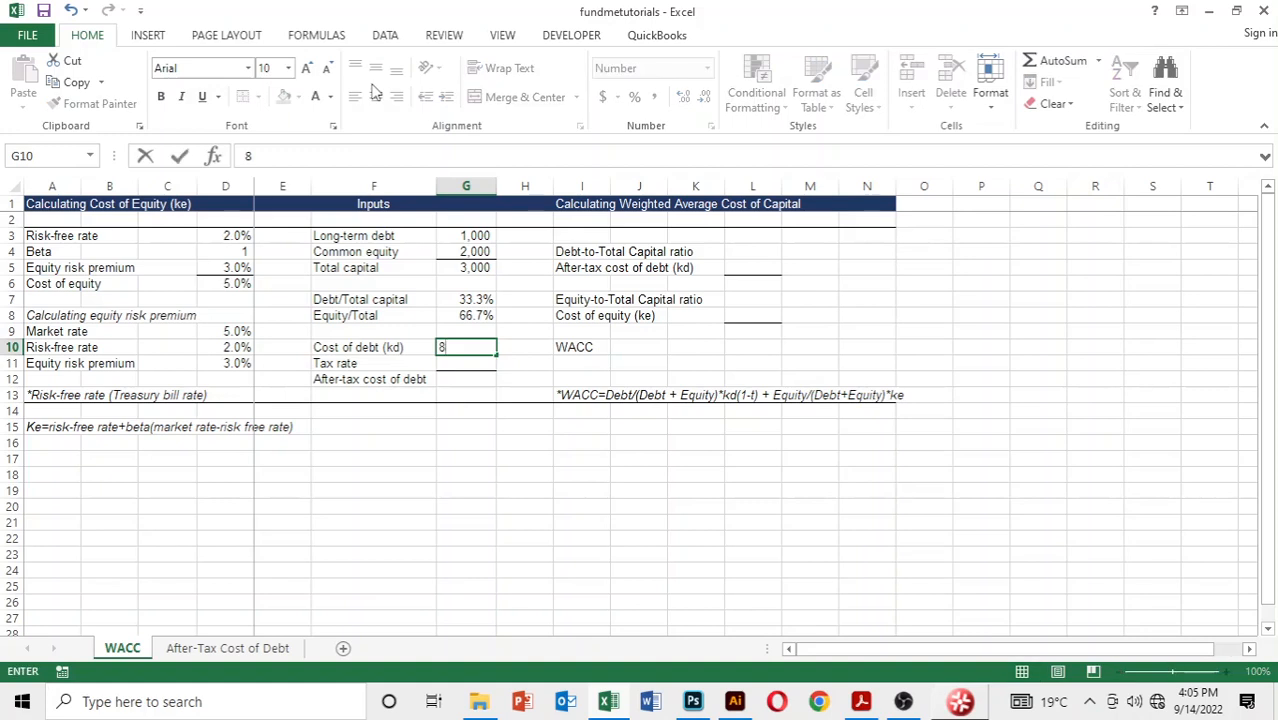
key(ctrl+Return)
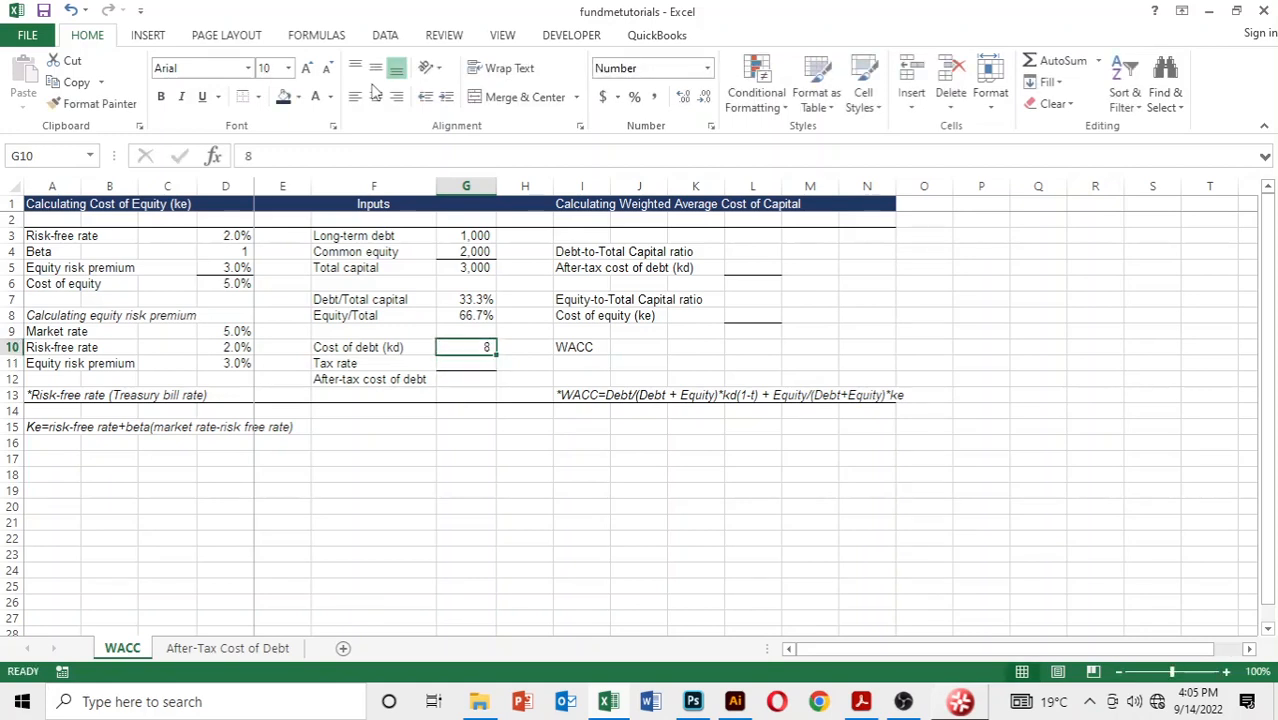
key(BackSpace)
key(Return)
Step: Format the cost of debt cell G10 as a percentage with one decimal place and enter 8%
key(Up)
key(ctrl+shift+5)
key(alt)
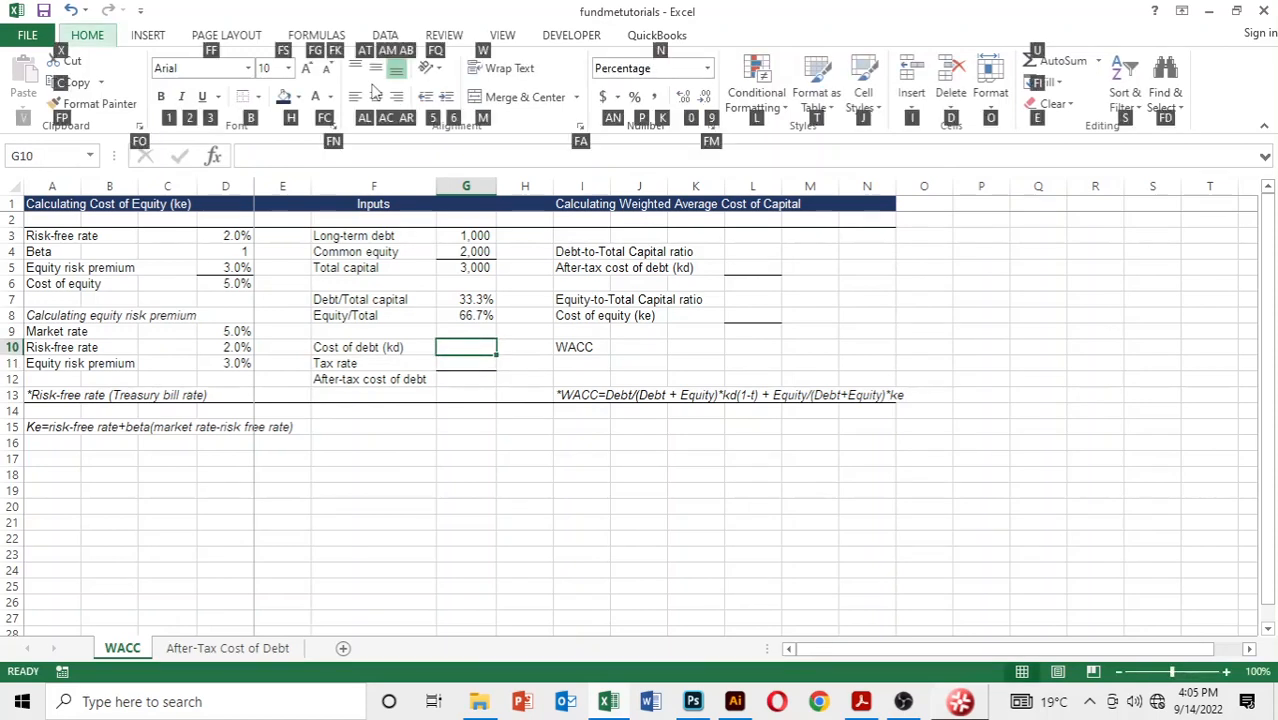
key(alt)
text(8)
key(Return)
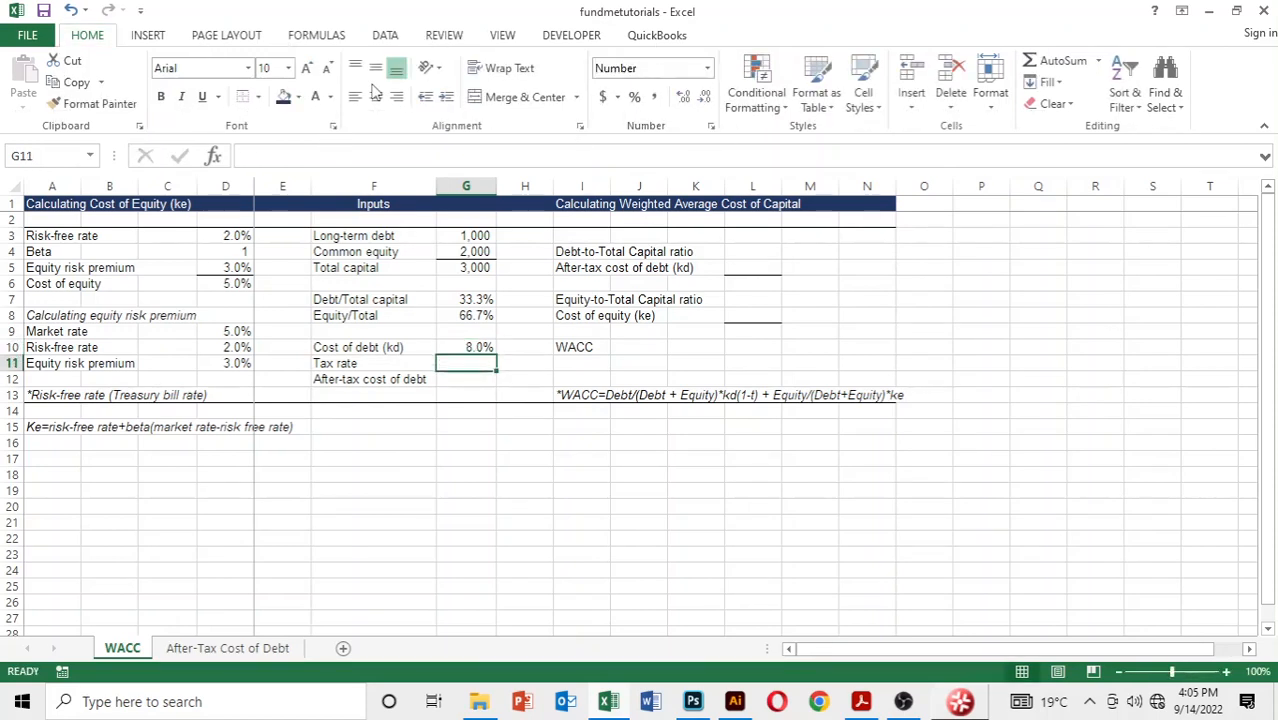
Step: Format the tax rate cell G11 as a percentage with one decimal place and enter 15%
key(Up)
key(Down)
key(Down)
key(Up)
key(ctrl+shift+5)
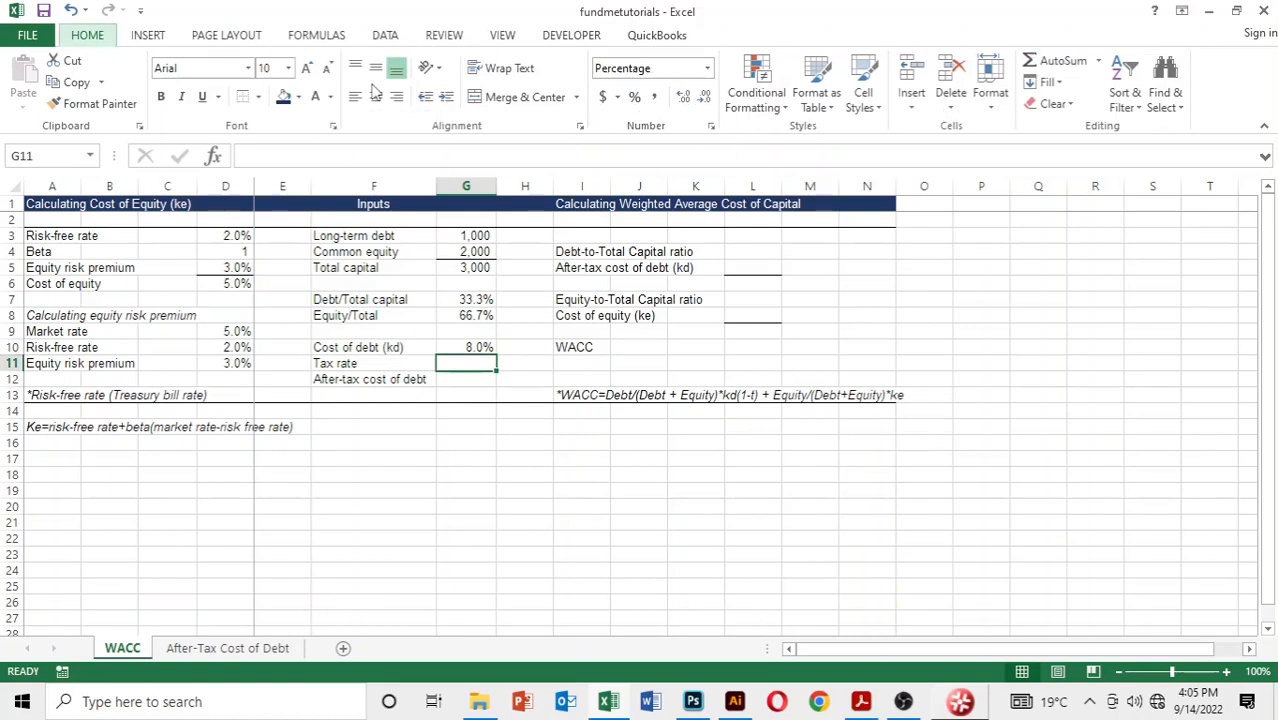
text(15)
key(Return)
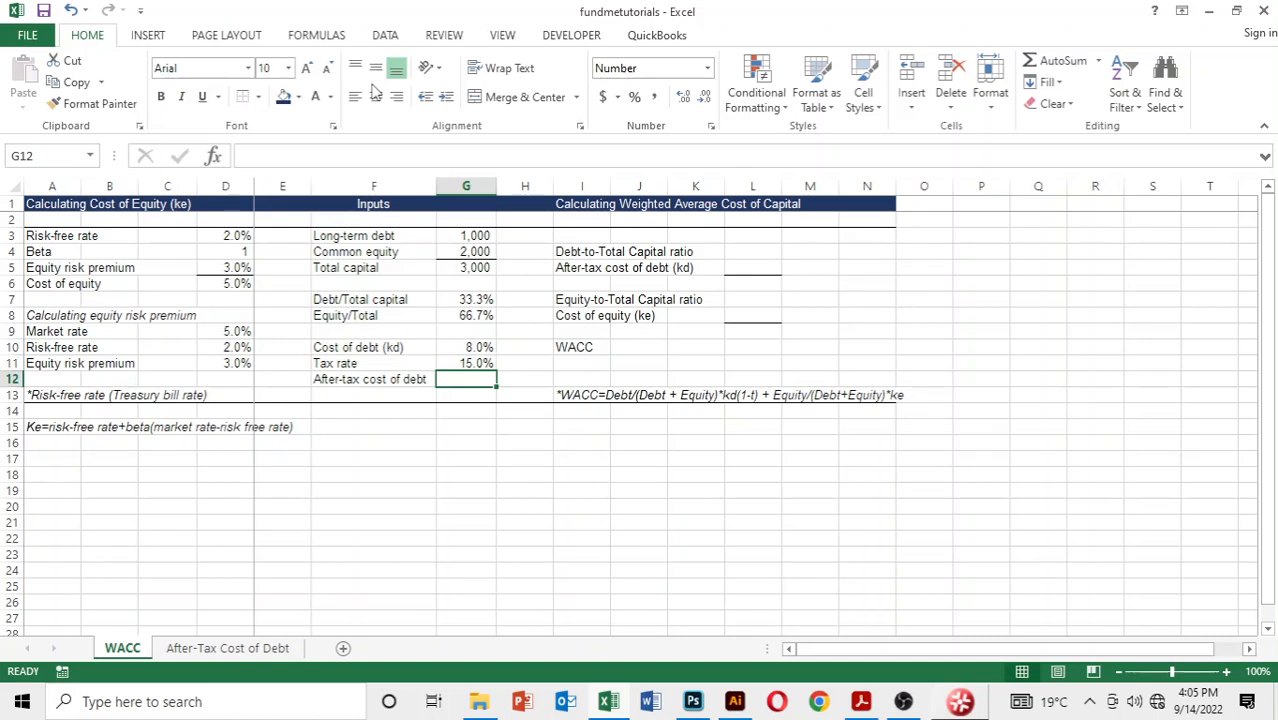
Step: Format the after-tax cost of debt cell G12 as a percentage with one decimal place
key(alt)
key(h)
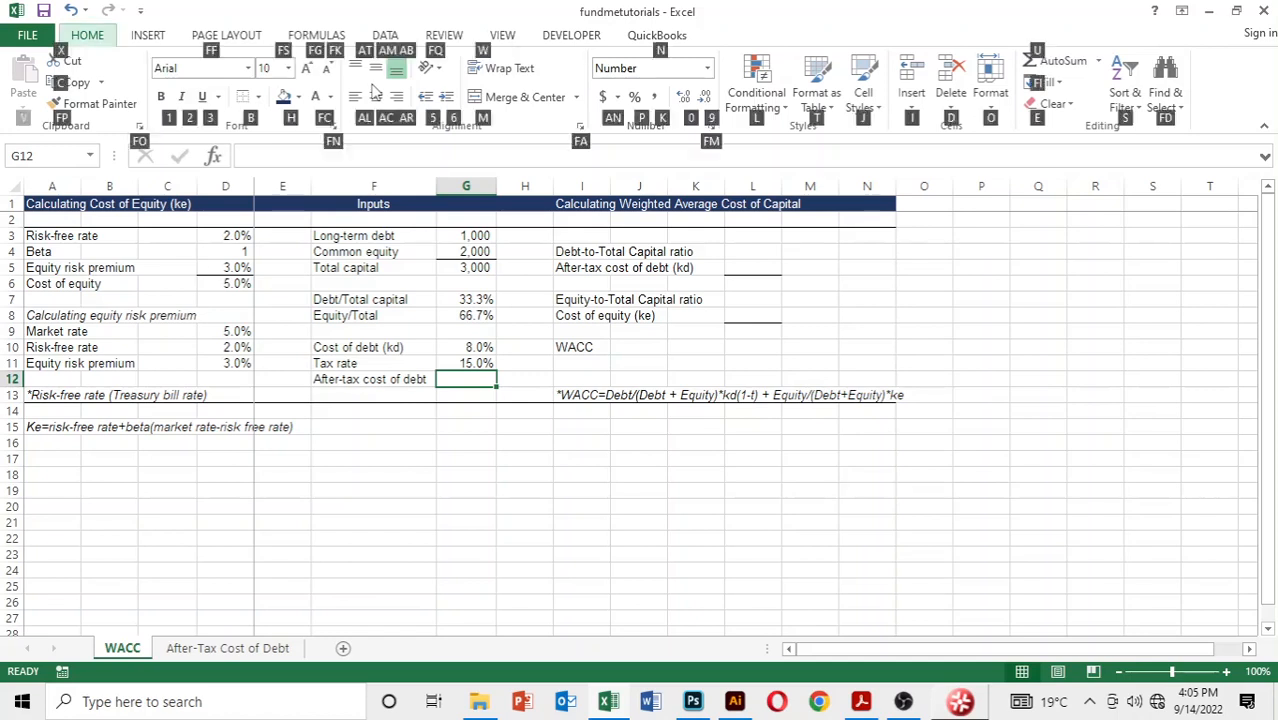
key(p)
key(alt)
key(h)
key(Escape)
key(Down)
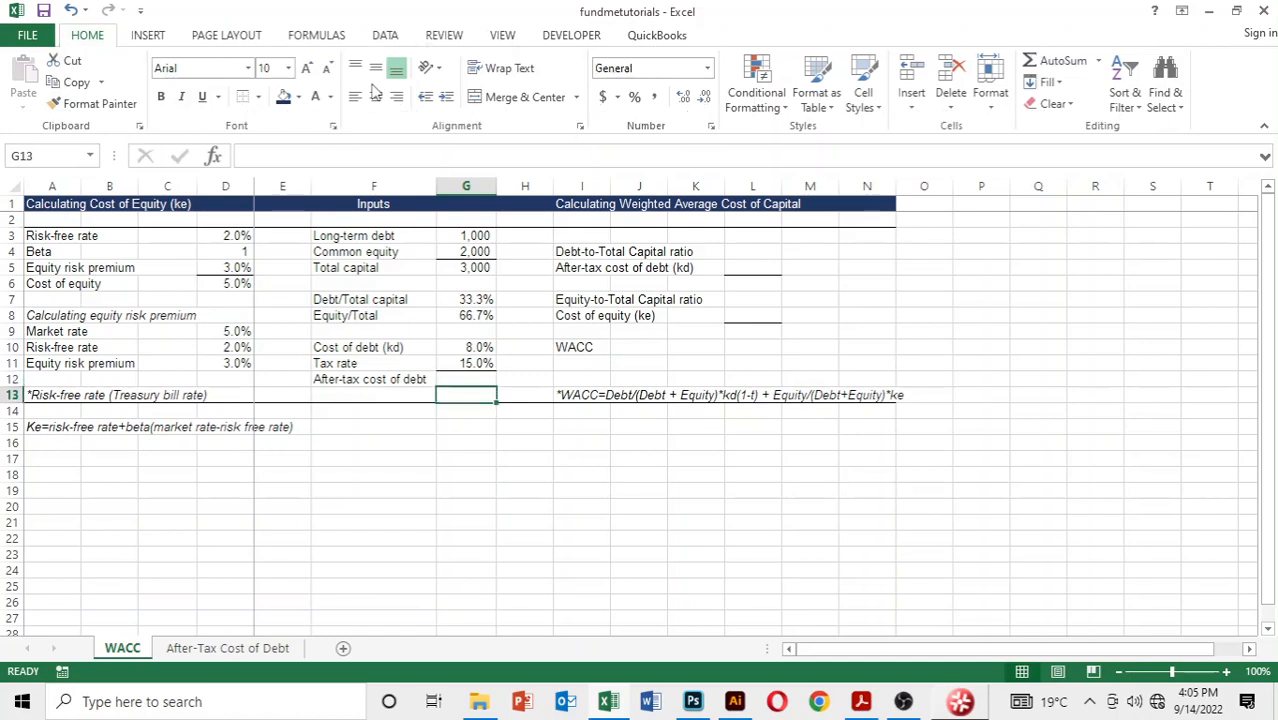
key(Up)
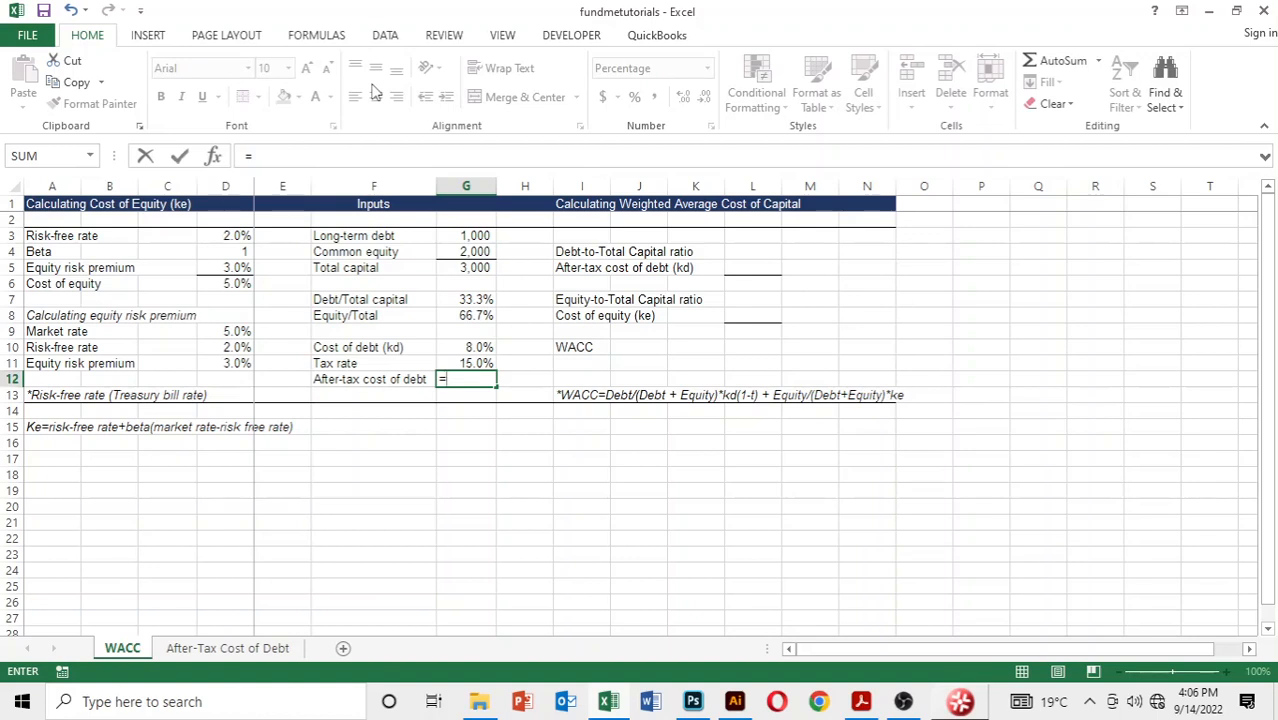
Step: Calculate the after-tax cost of debt in G12 with the formula =G10*(1-G11)
key(Up)
key(Up)
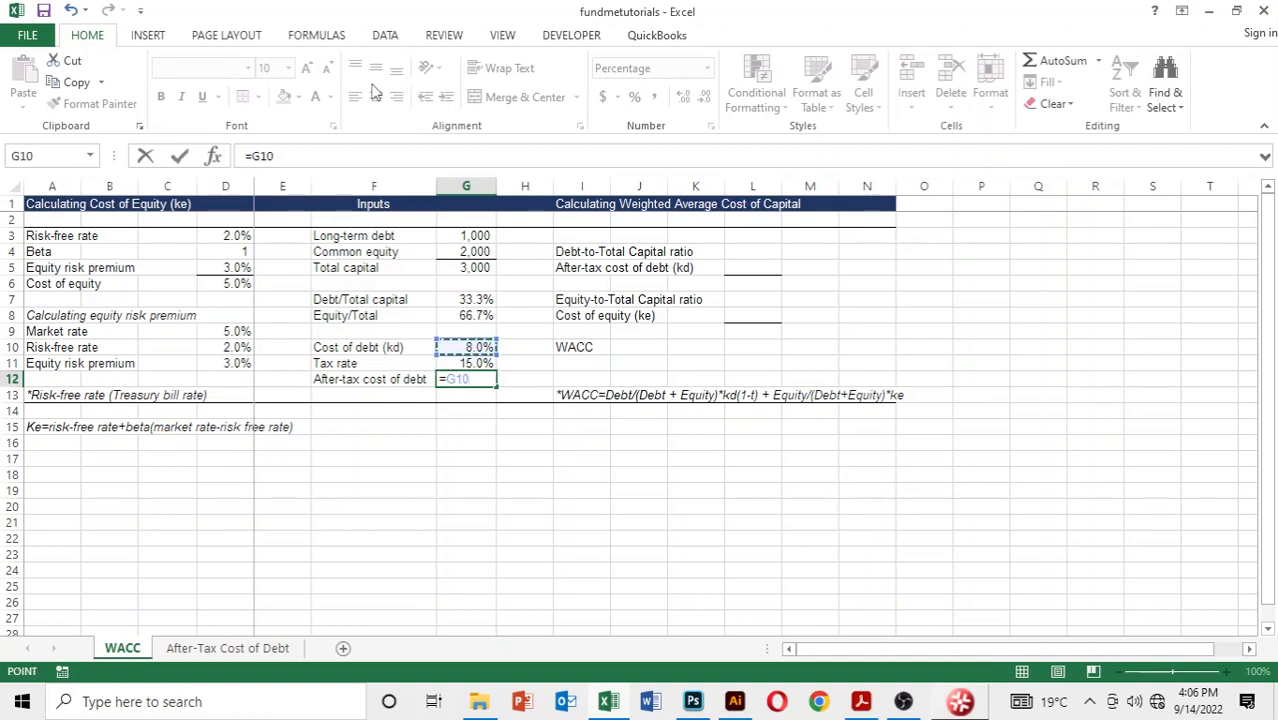
text(*(1-)
key(Up)
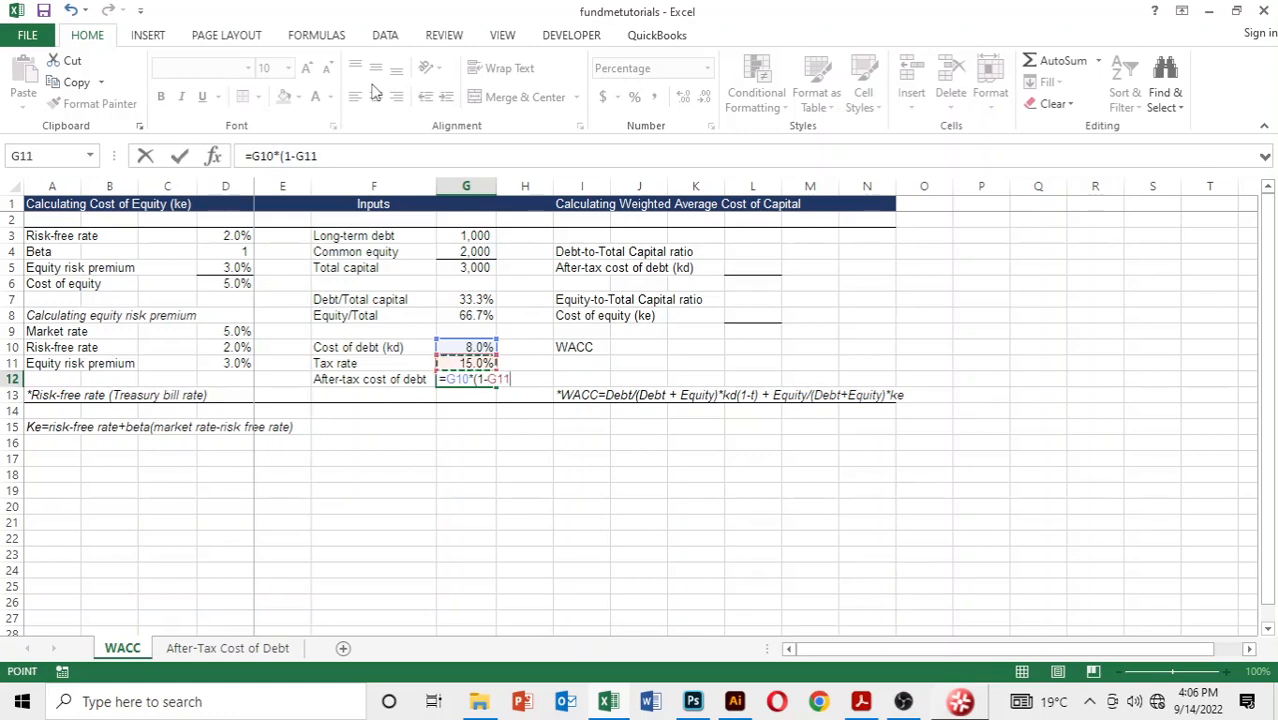
text())
key(Return)
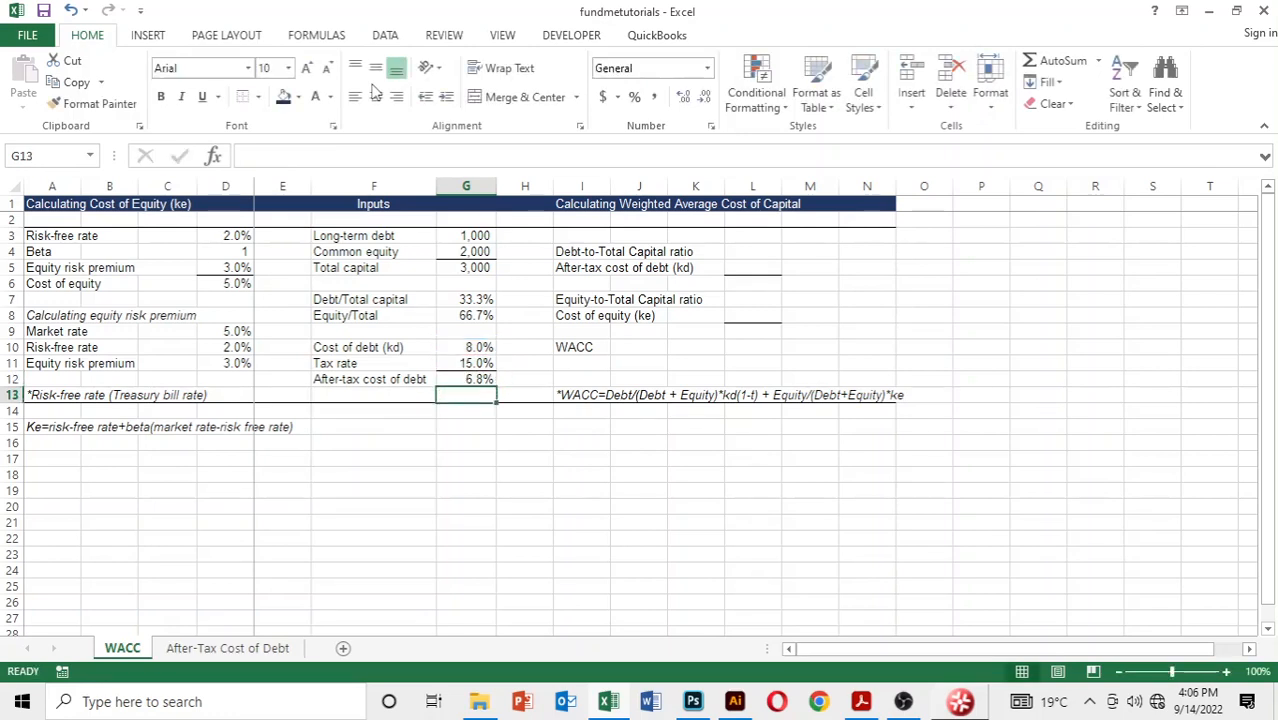
Step: Review the after-tax cost of debt formula in G12 against the cost of debt in G10 and the tax rate in G11
key(Up)
key(Up)
key(Up)
key(Up)
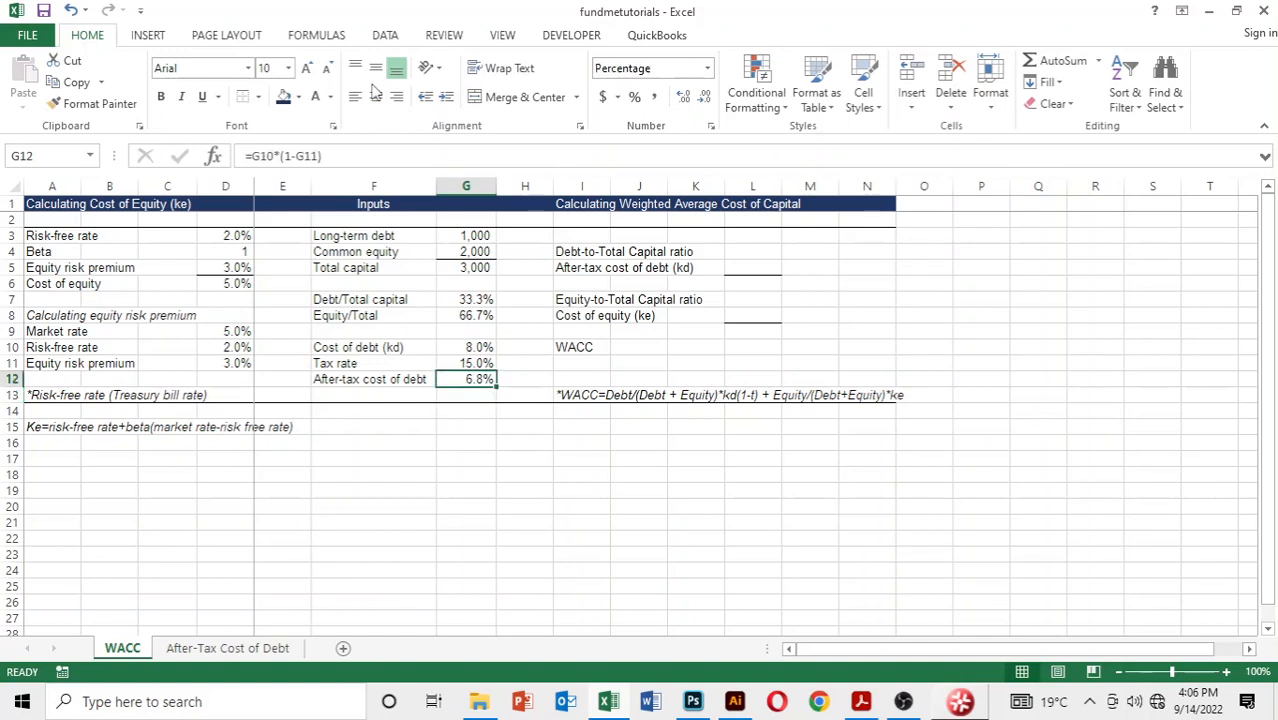
key(Down)
key(Down)
key(Down)
key(Up)
key(Up)
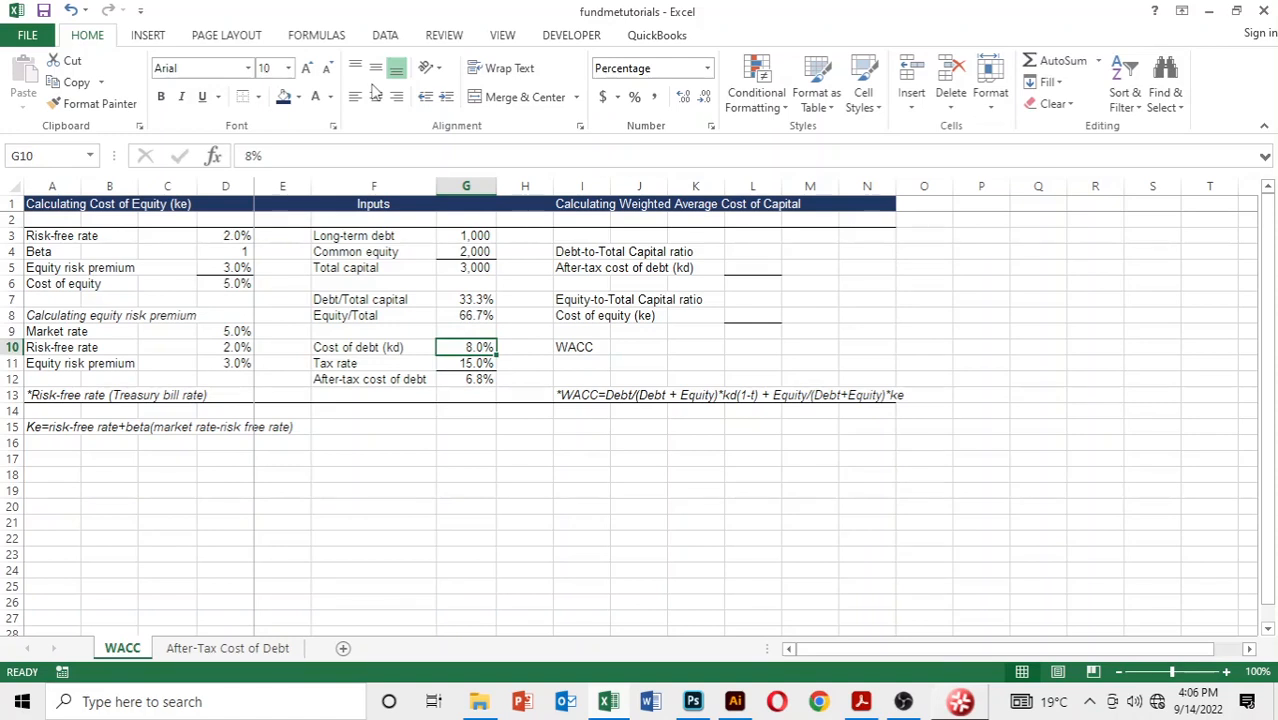
key(Down)
key(Down)
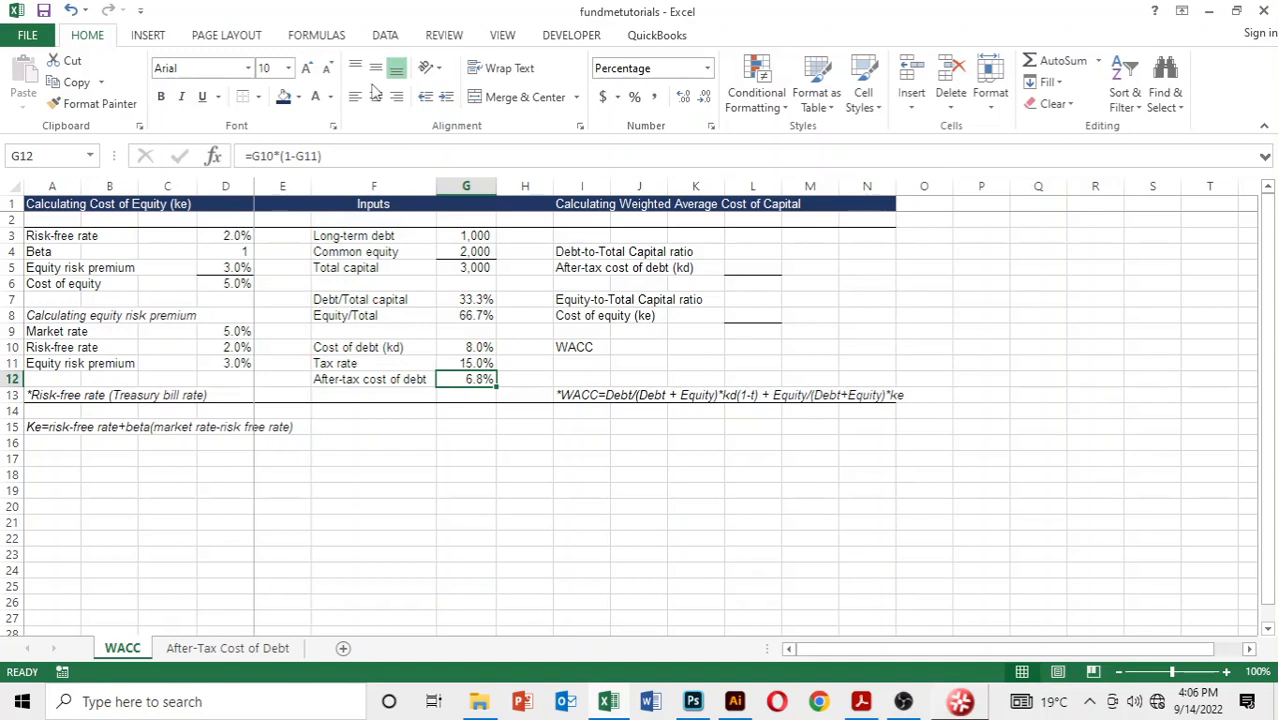
key(Down)
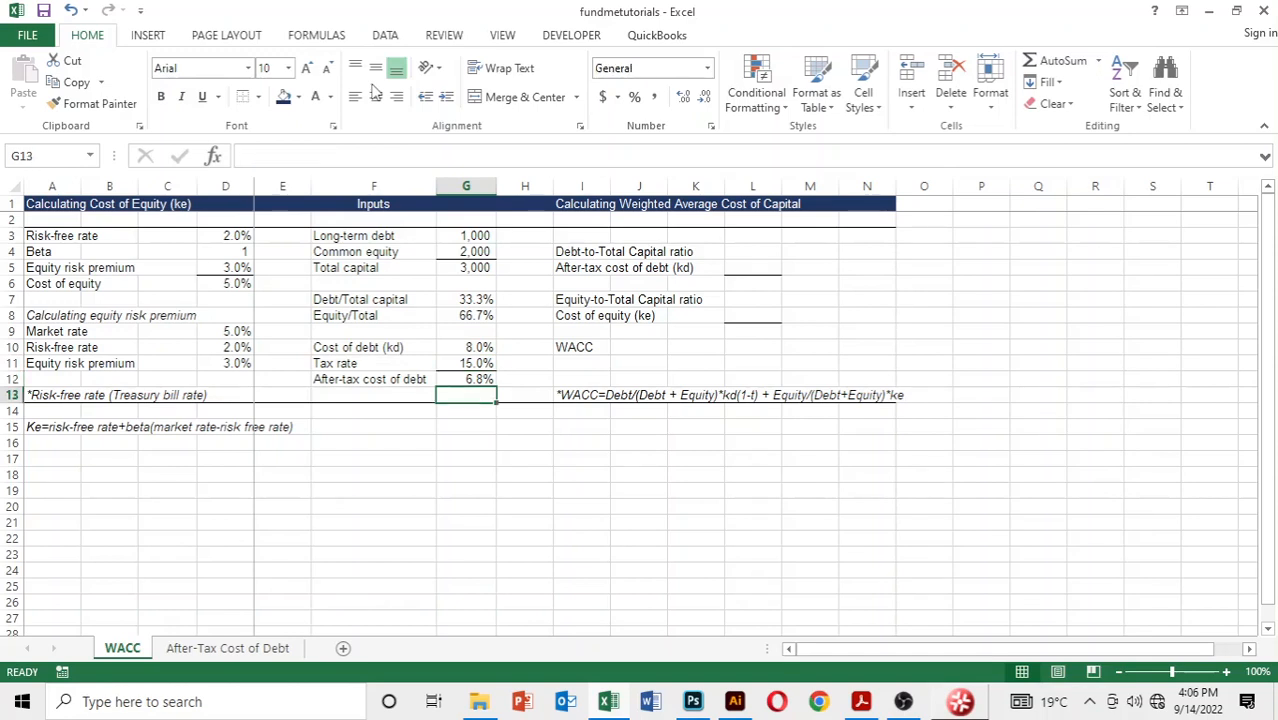
key(Up)
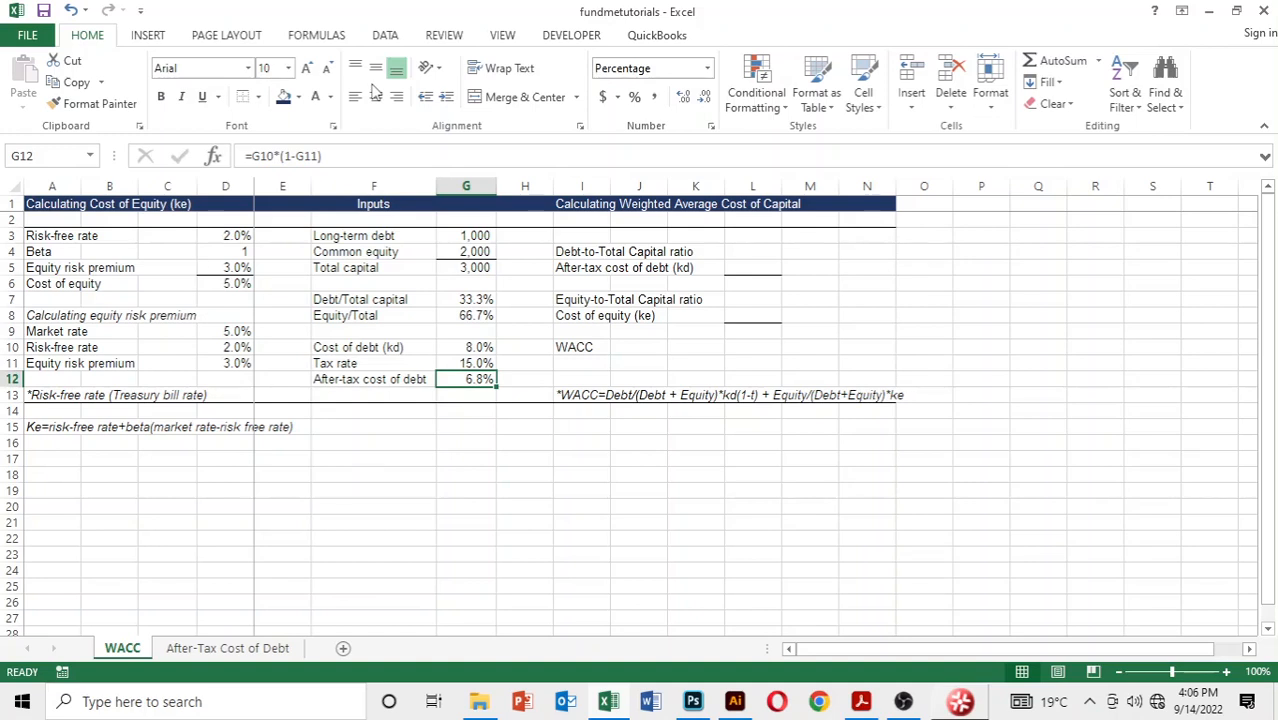
key(Up)
key(Up)
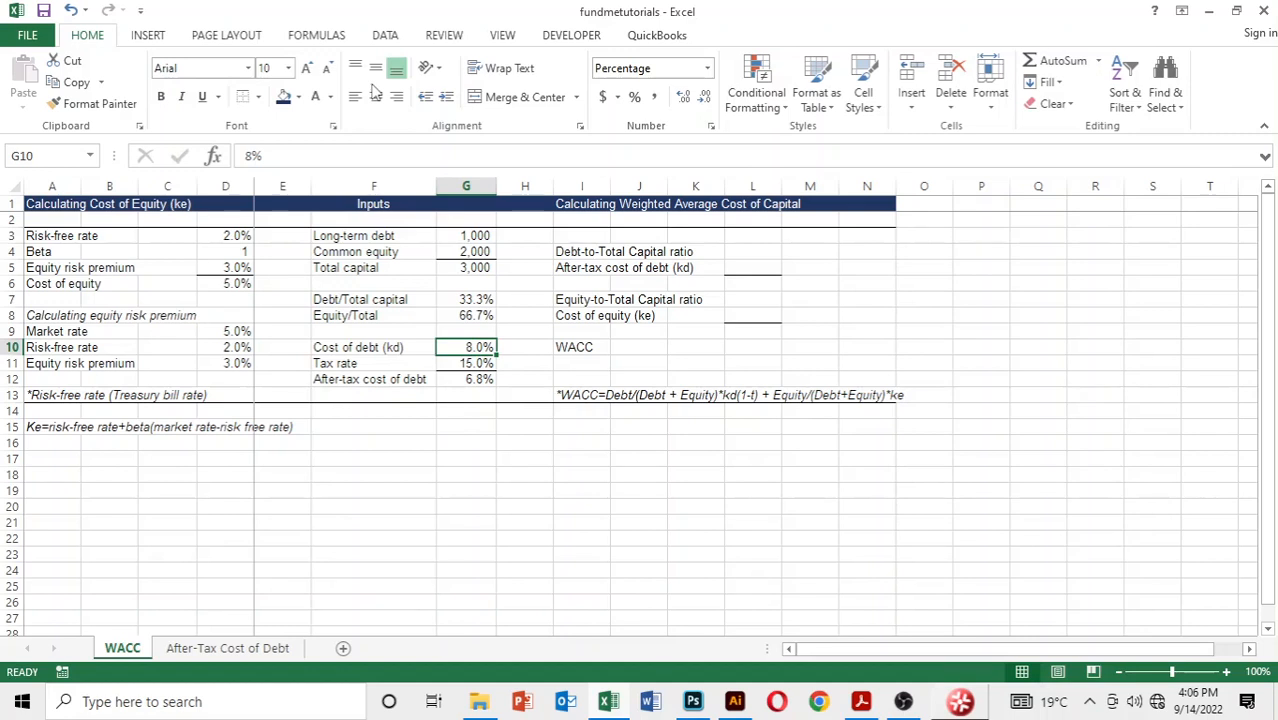
key(Down)
key(Down)
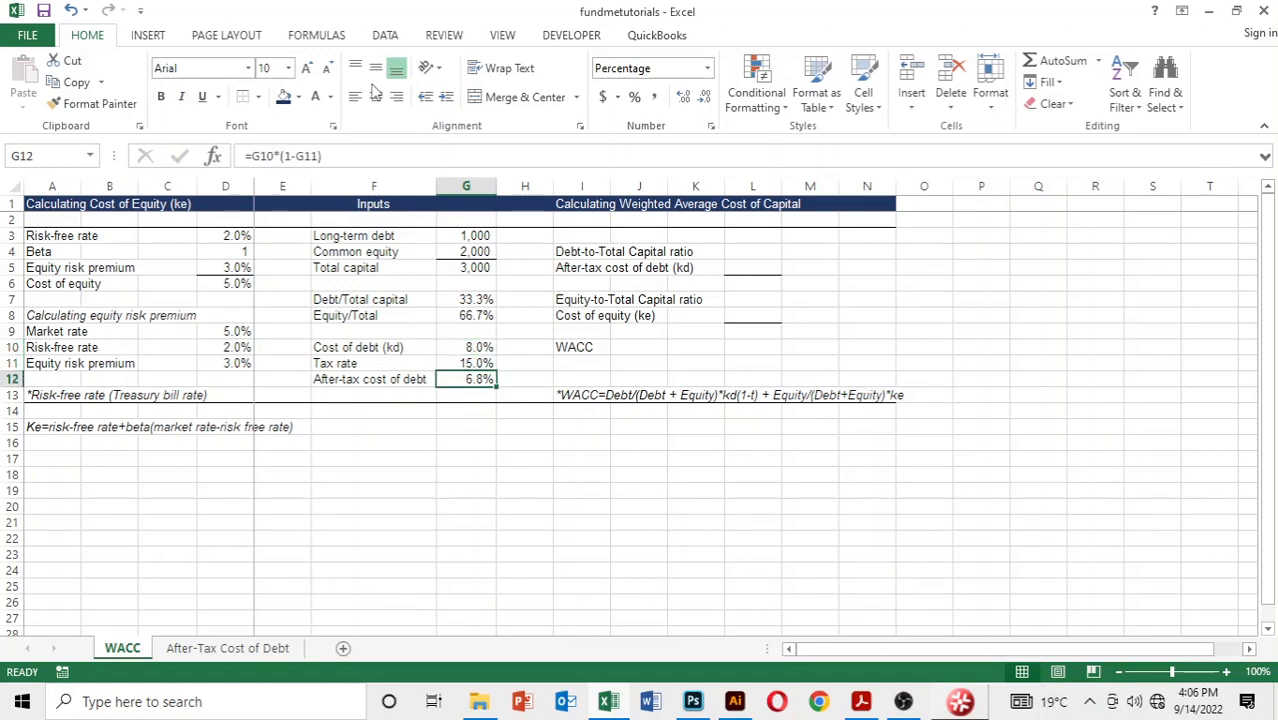
key(Up)
key(Up)
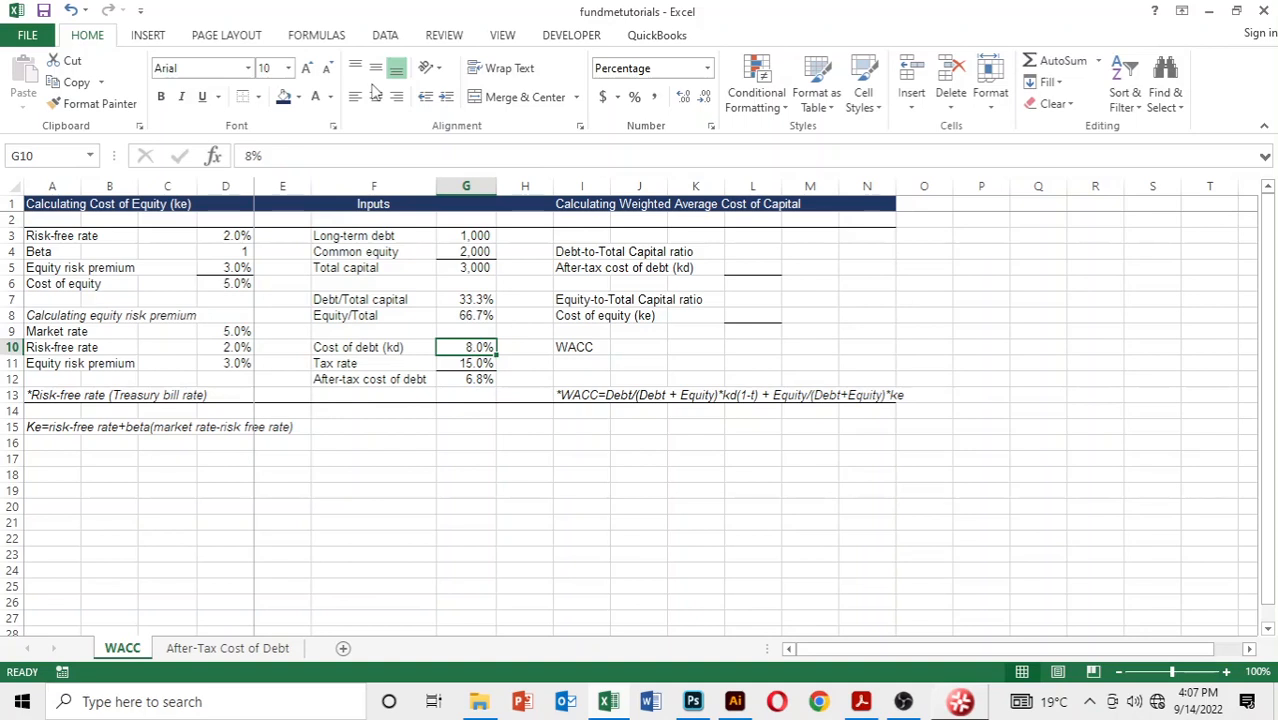
key(Down)
key(Down)
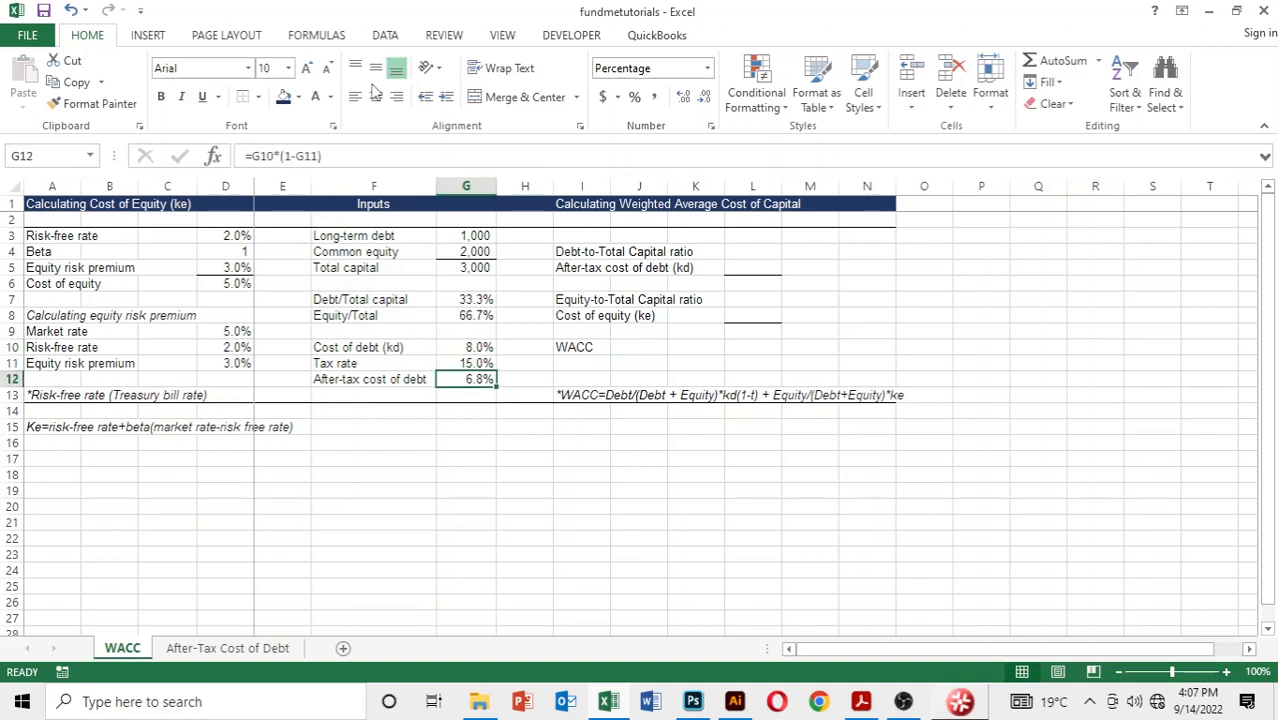
key(Up)
key(Up)
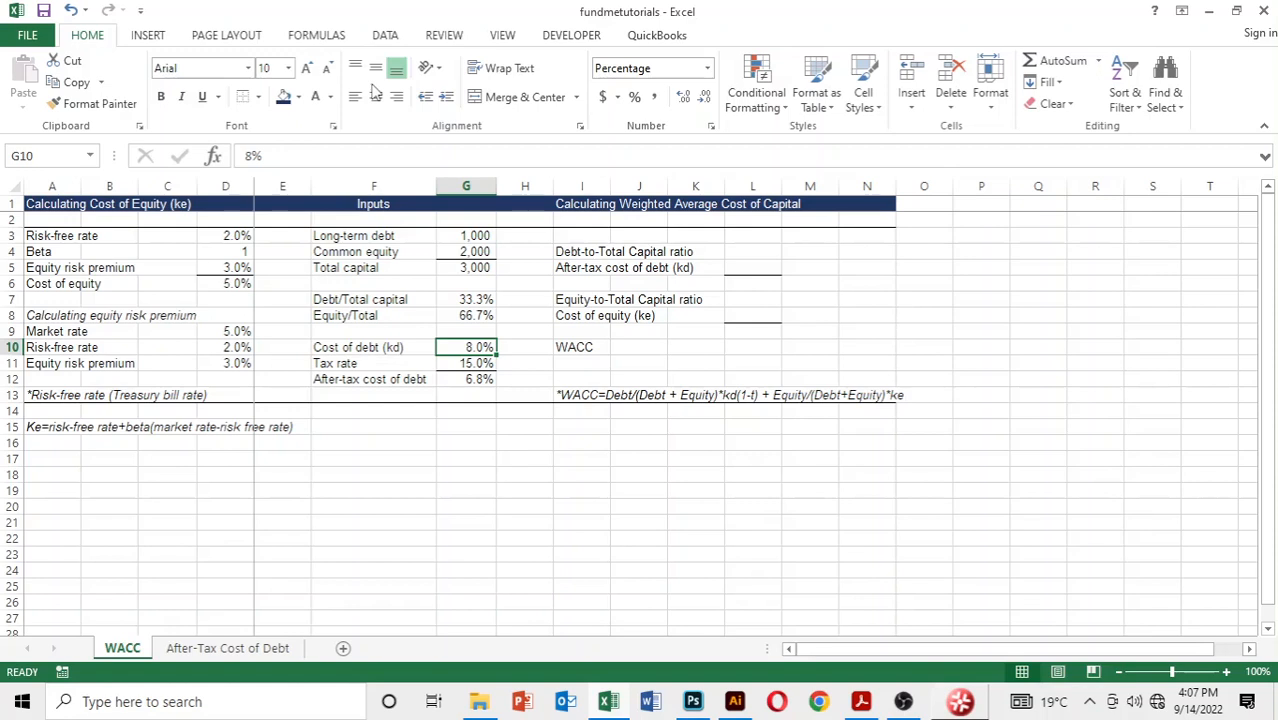
key(Down)
key(Down)
Step: Format the weighted average cost of capital cells L4 to L10 as percentages
key(Up)
key(Up)
key(Up)
key(Up)
key(Up)
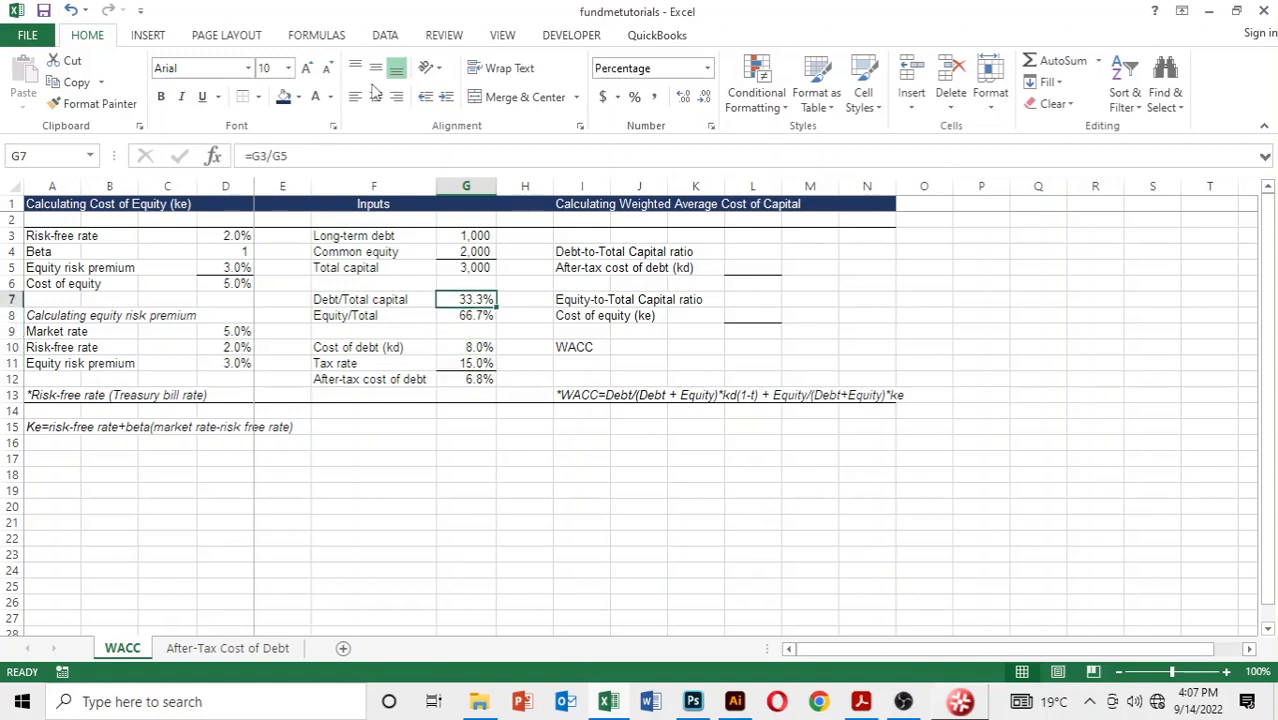
key(Right)
key(Right)
key(Right)
key(Right)
key(Up)
key(Up)
key(Up)
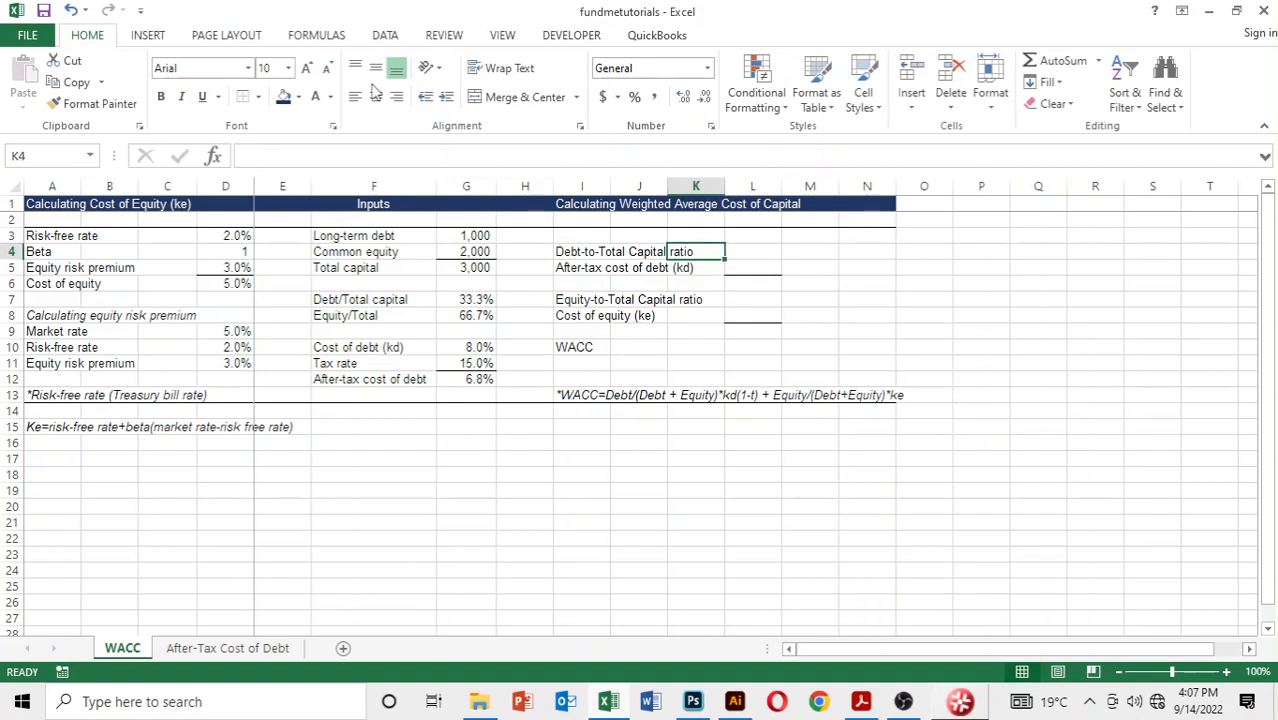
key(Right)
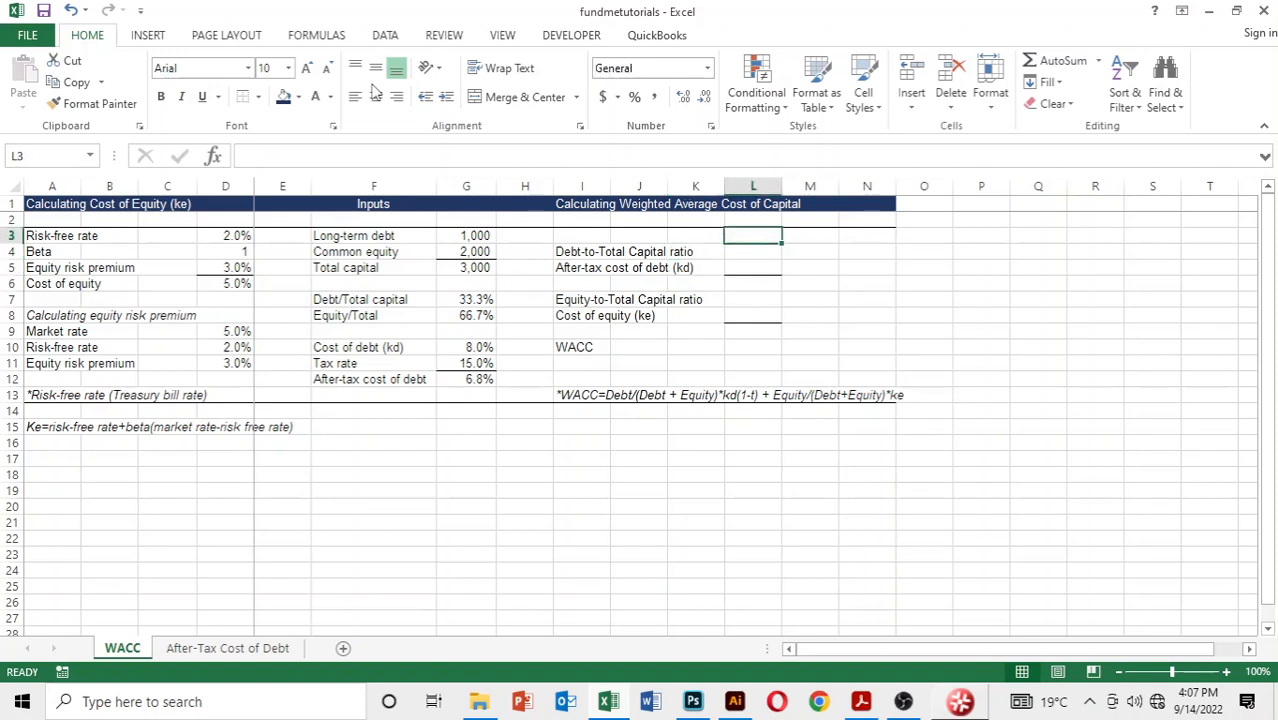
key(shift+Down)
key(shift+Down)
key(shift+Down)
key(shift+Down)
key(shift+Down)
key(shift+Down)
key(shift+Down)
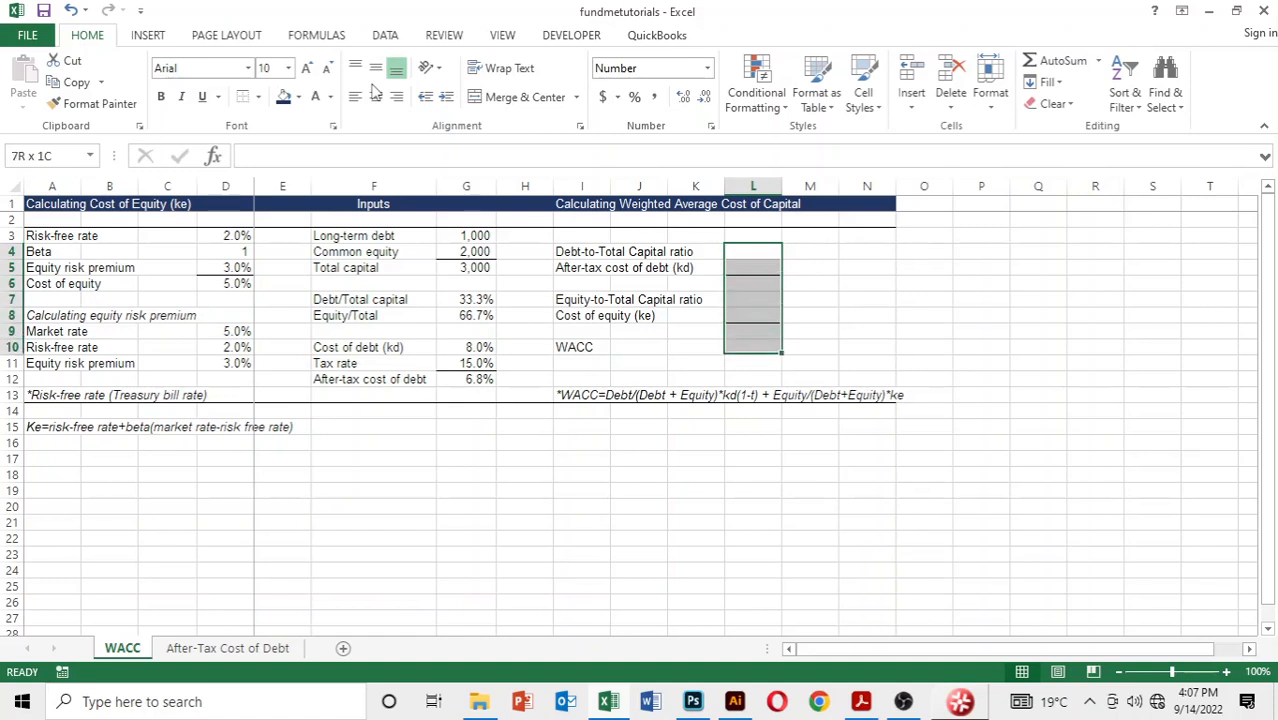
key(shift+Up)
key(ctrl+shift+5)
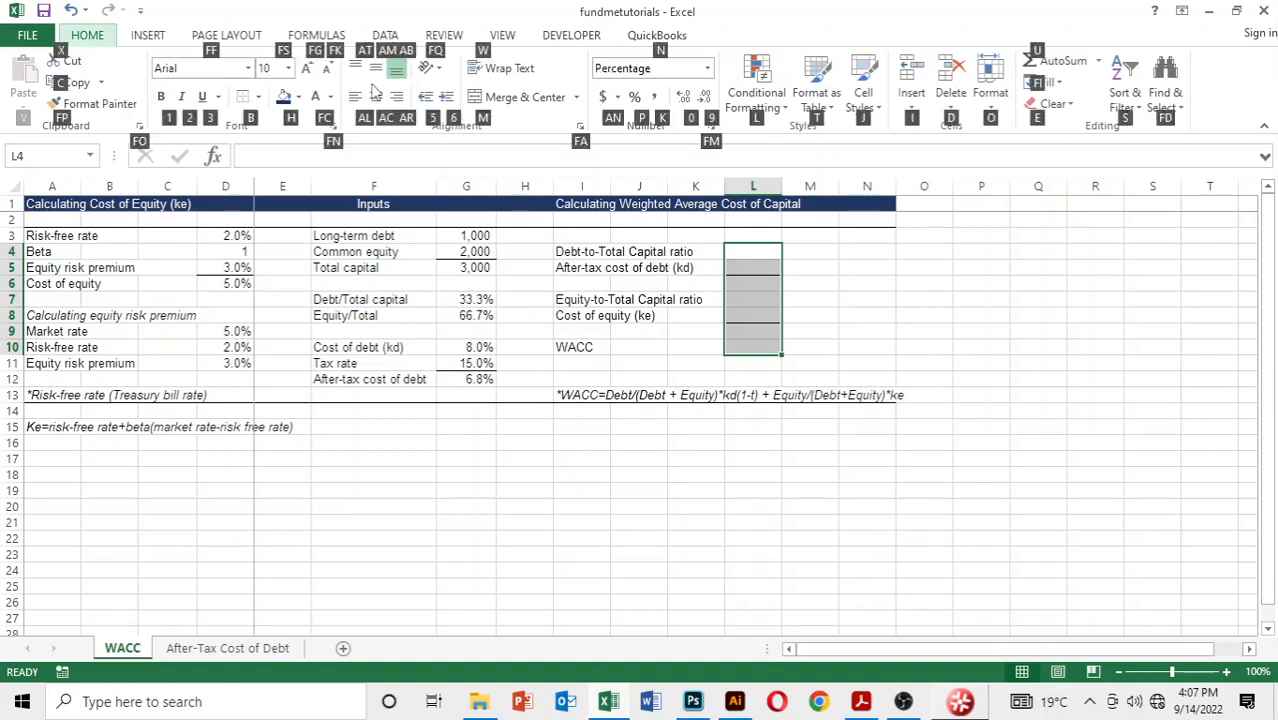
key(shift+Up)
key(shift+Up)
key(shift+Up)
key(shift+Up)
key(shift+Up)
key(shift+Up)
Step: Link the debt-to-total capital ratio in L4 to the ratio in G7
text(=)
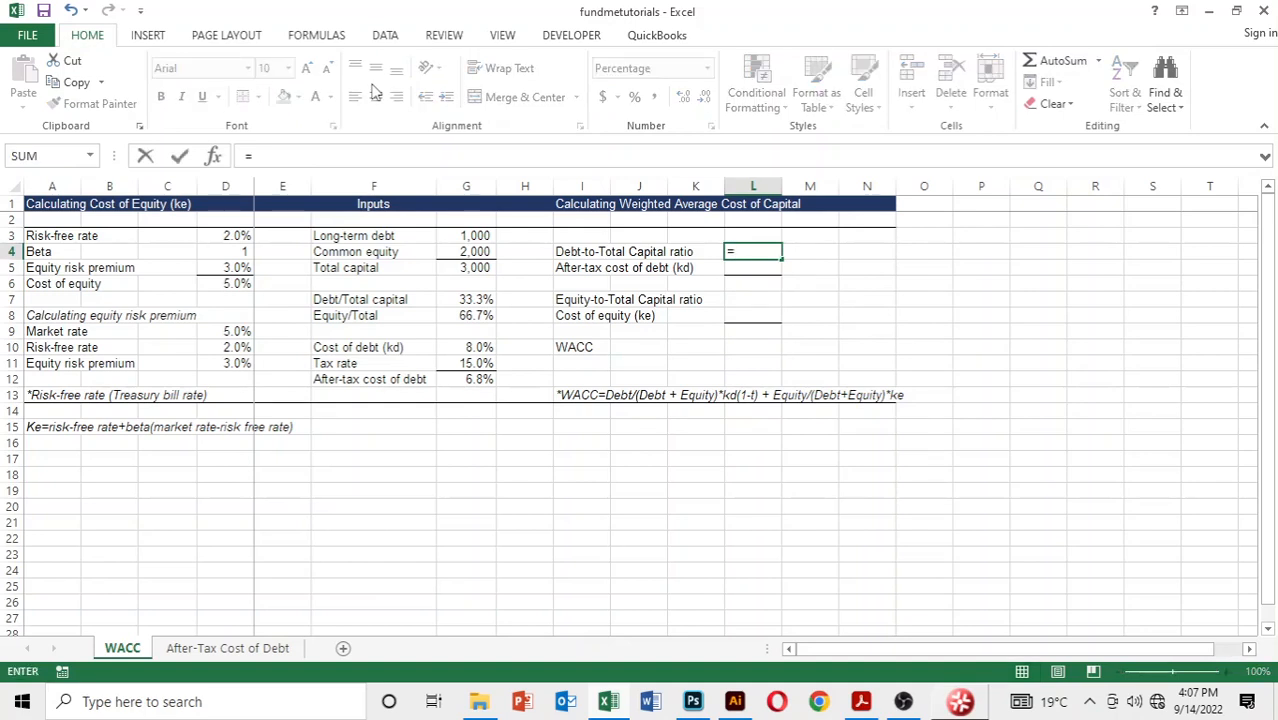
key(Left)
key(Left)
key(Left)
key(Left)
key(Left)
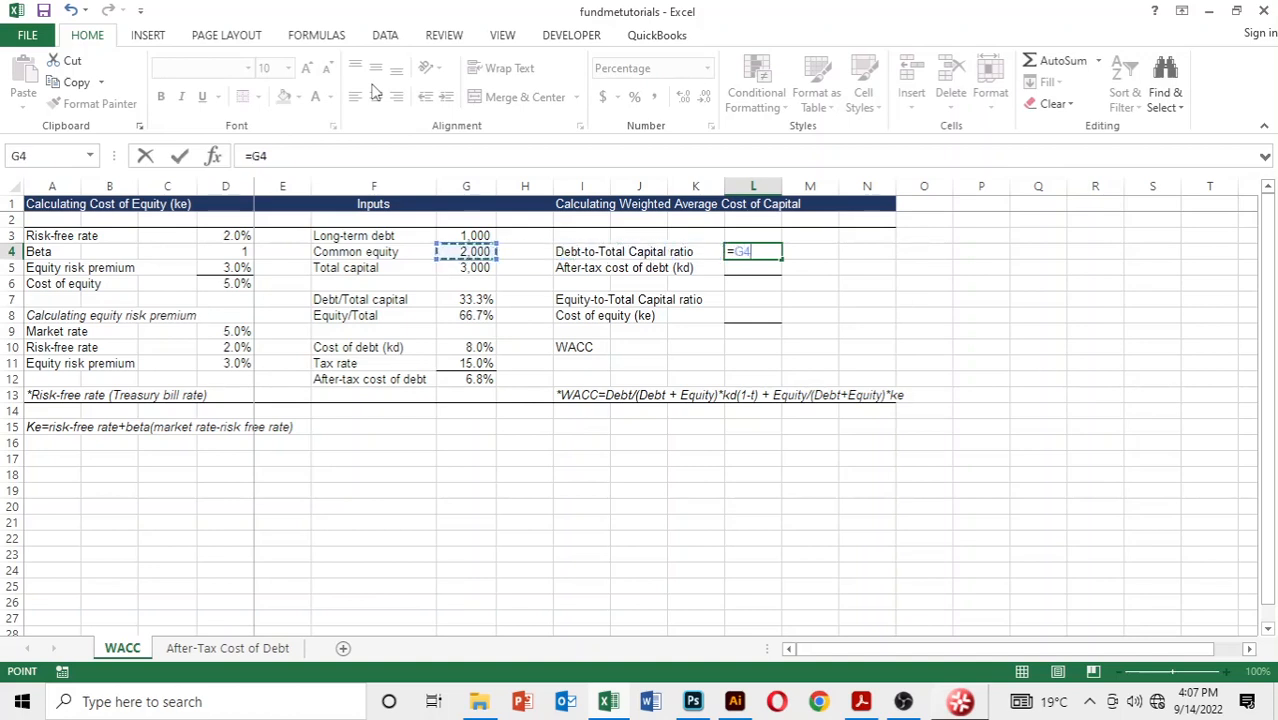
key(Down)
key(Down)
key(Down)
key(Return)
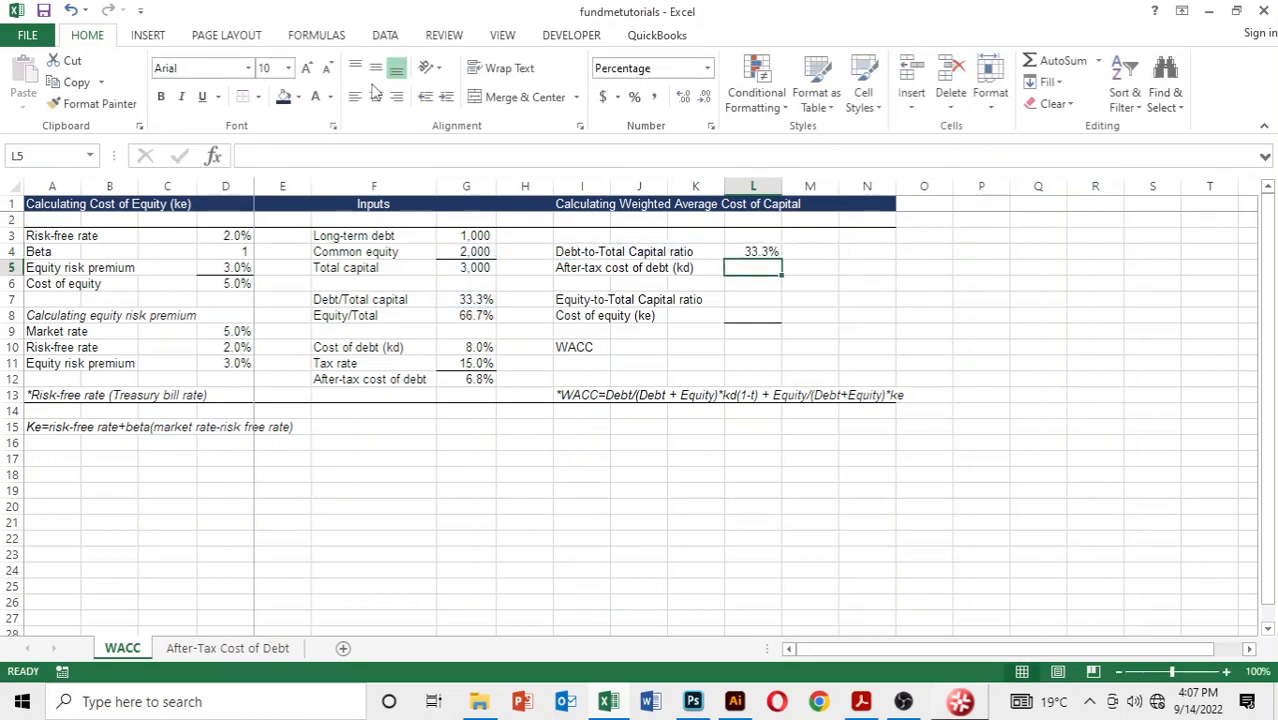
Step: Link the after-tax cost of debt cell L5 to the equity ratio in G8
text(=)
key(Down)
key(Down)
key(Down)
key(Left)
key(Left)
key(Left)
key(Left)
key(Left)
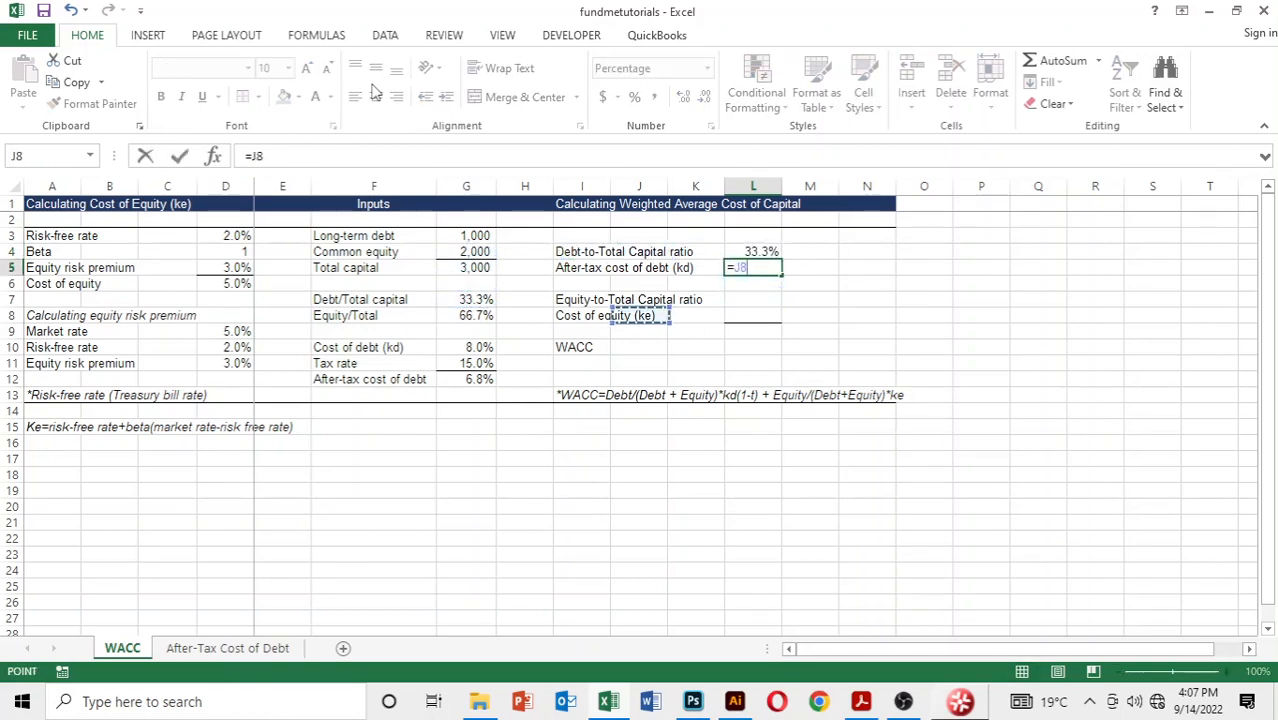
key(Return)
key(Down)
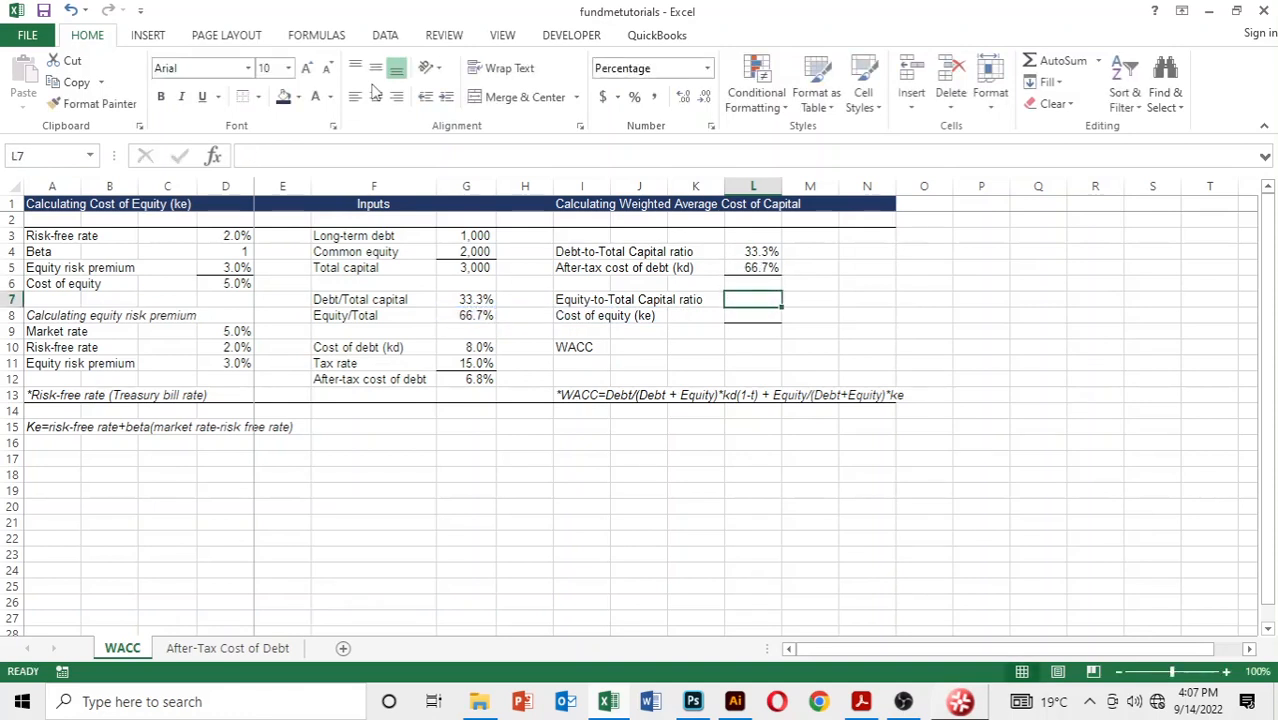
Step: Replace the formula in L5 with a link to the after-tax cost of debt in G12
key(Up)
key(Up)
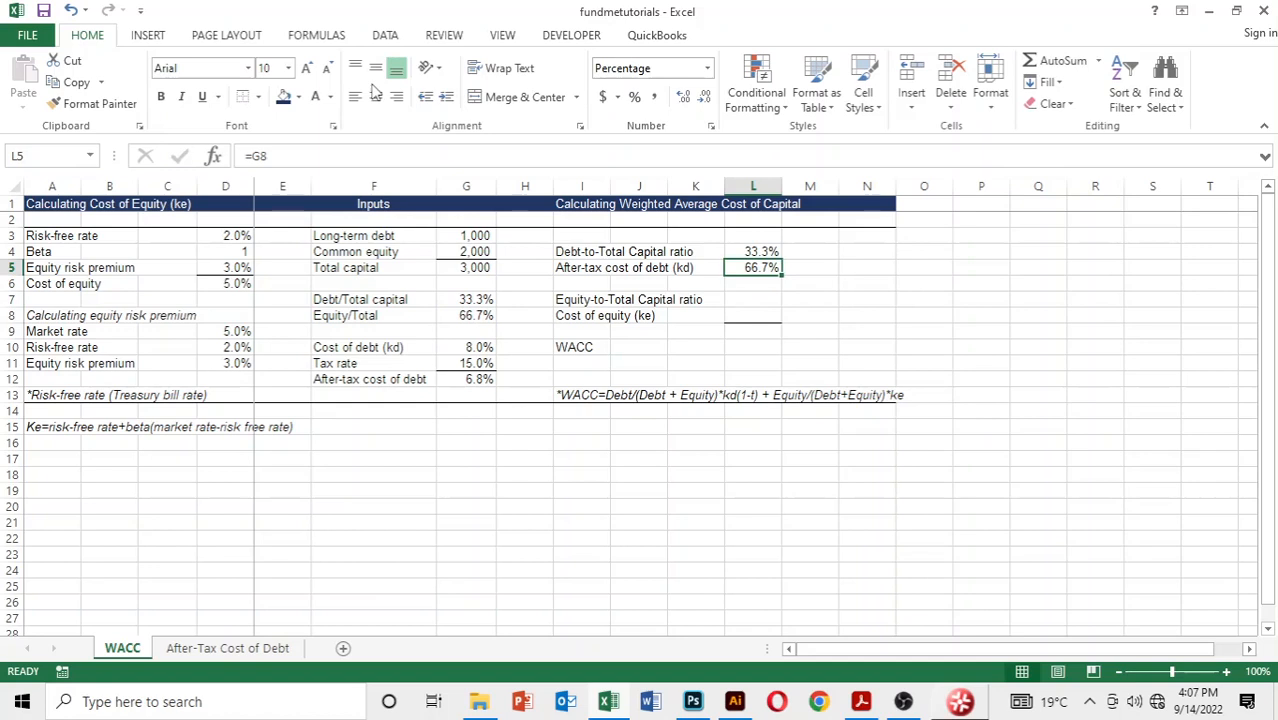
text(=)
key(Down)
key(Down)
key(Down)
key(Down)
key(Down)
key(Down)
key(Down)
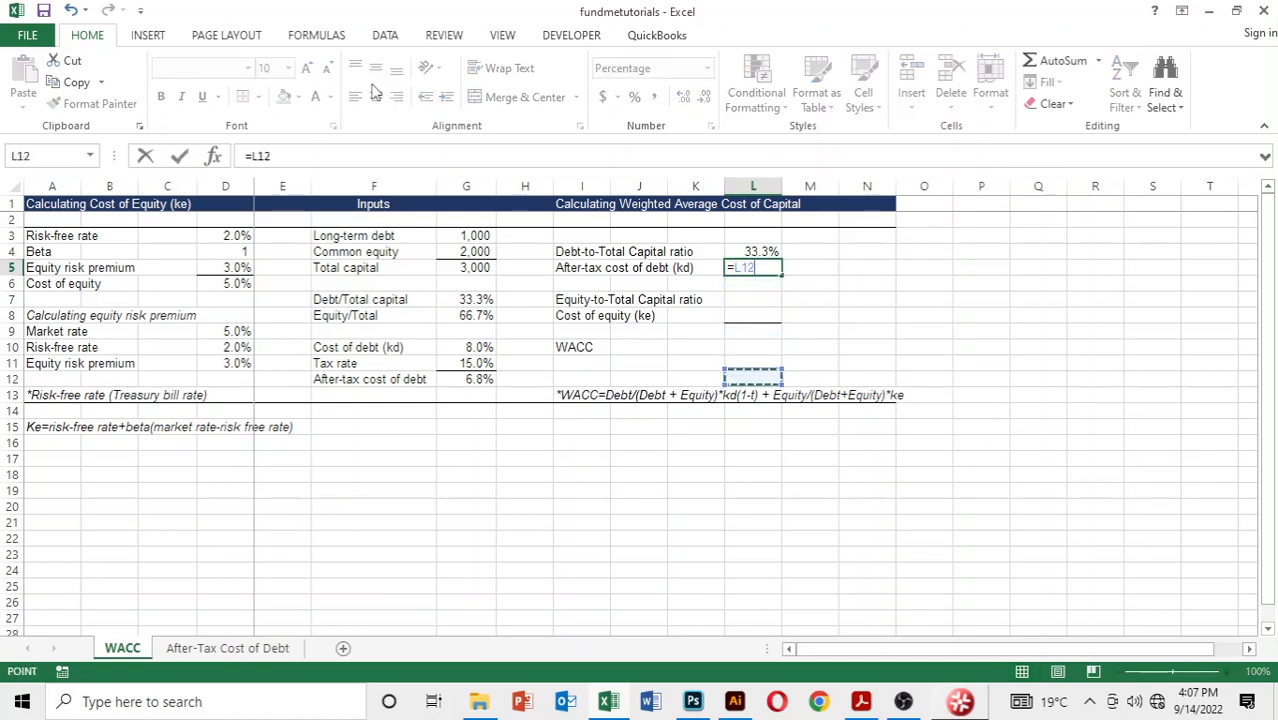
key(Left)
key(Left)
key(Left)
key(Left)
key(Left)
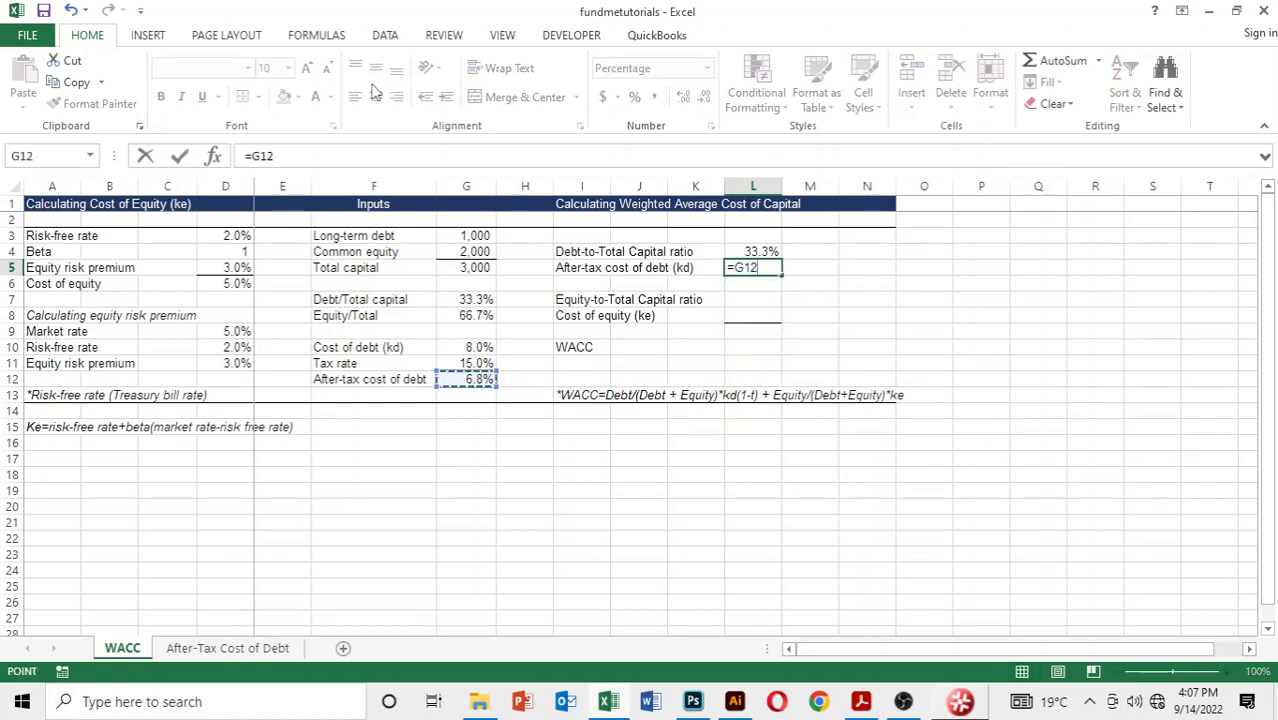
key(Return)
Step: Multiply the debt ratio by the after-tax cost of debt in L6 with the formula =L4*L5
key(Down)
key(Up)
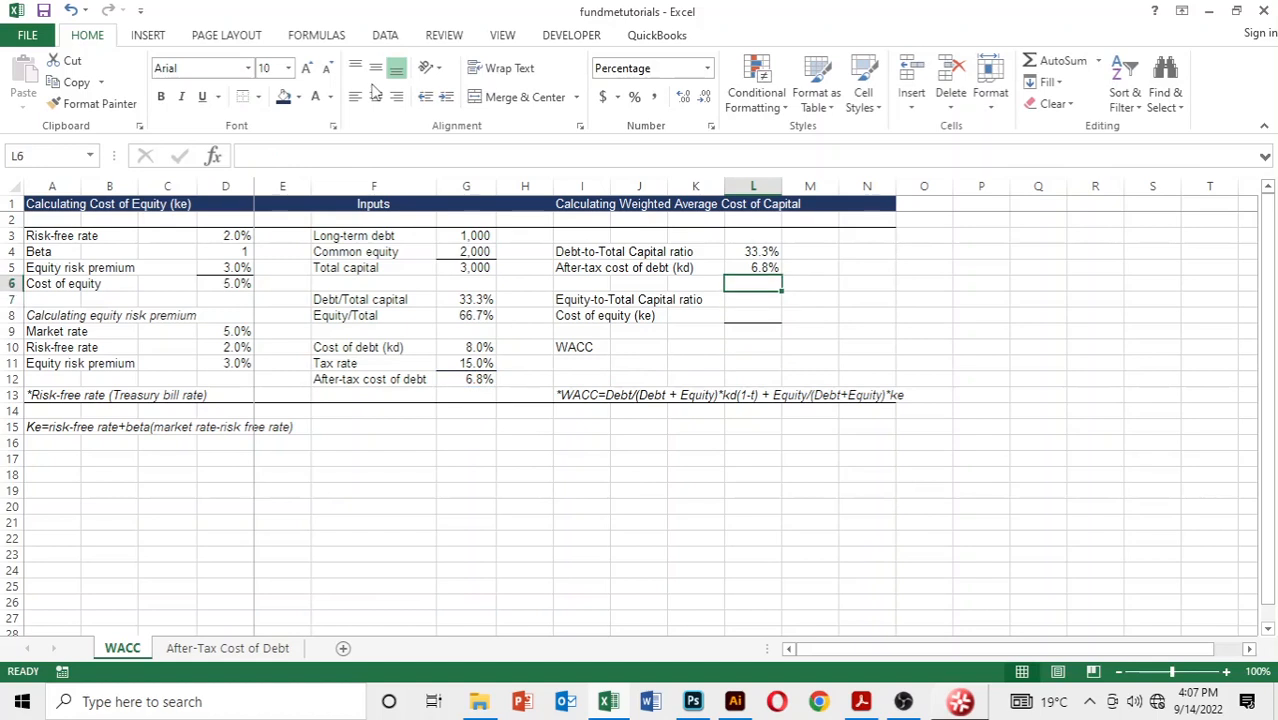
text(=)
key(Up)
key(Up)
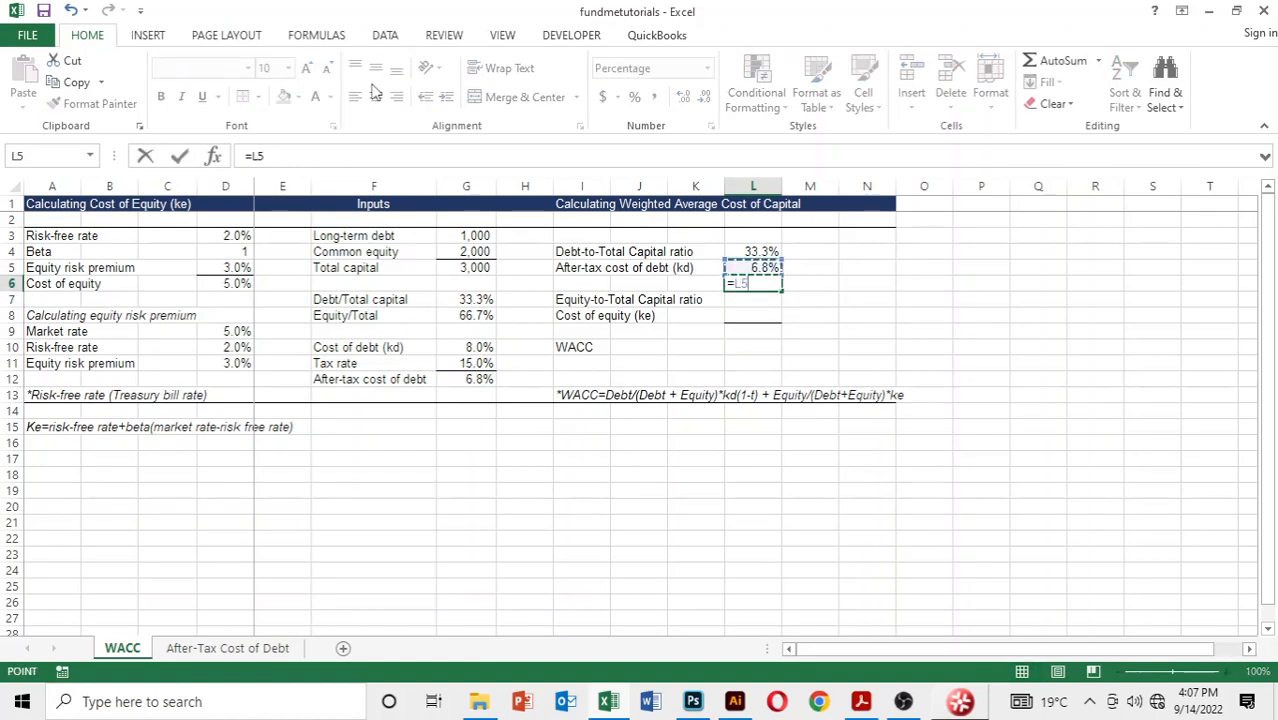
text(*)
key(Up)
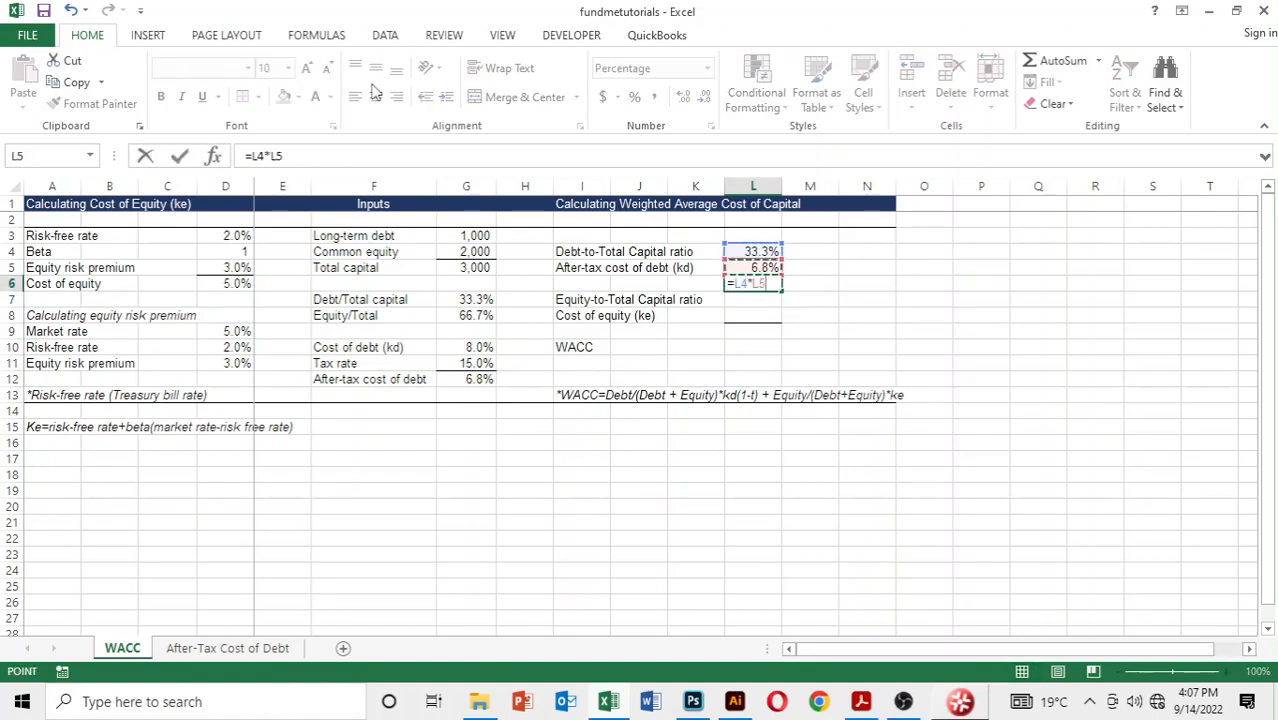
key(Return)
double_click(806, 284)
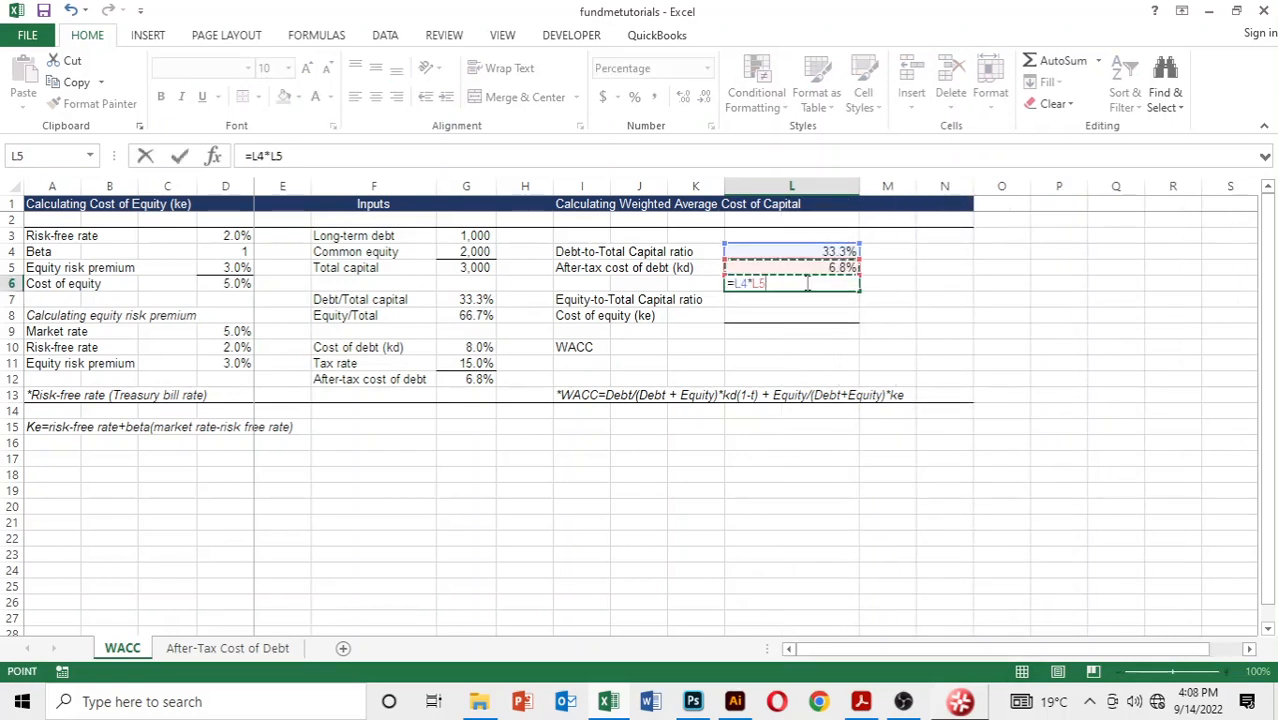
key(Return)
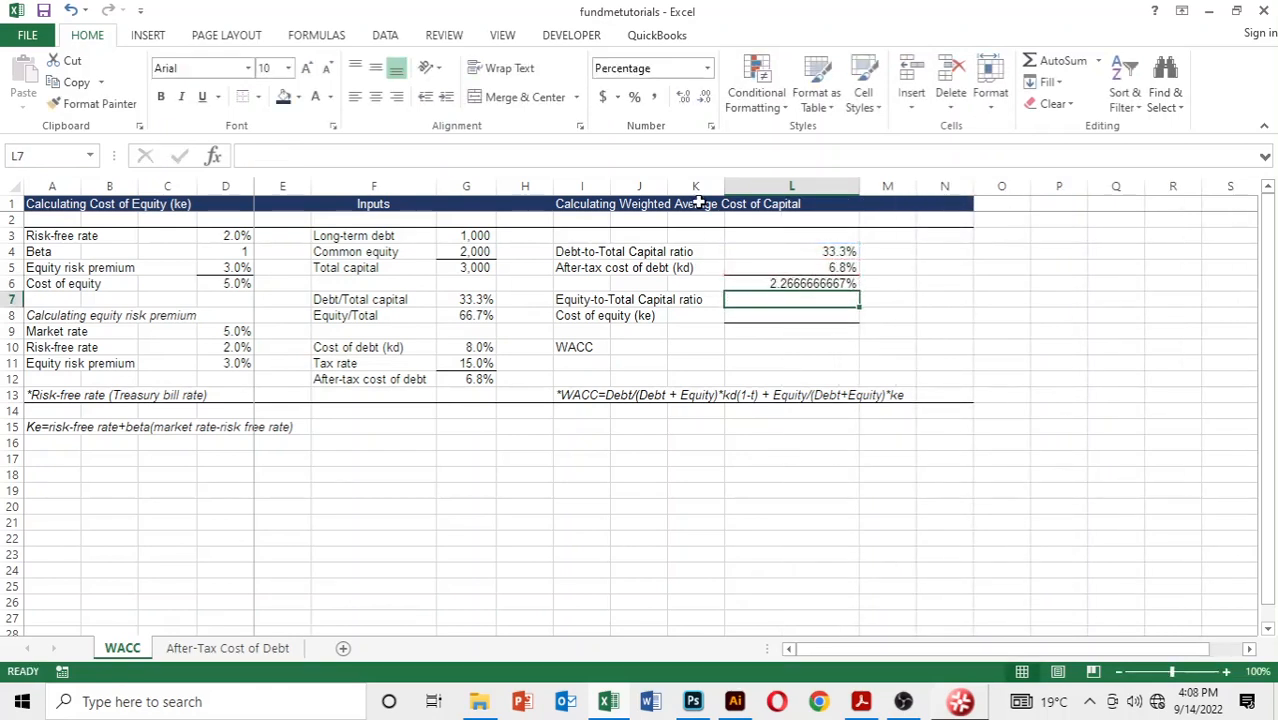
Step: Apply the percent style to L7 and format the debt product in L6 as a percentage with one decimal place
click(655, 103)
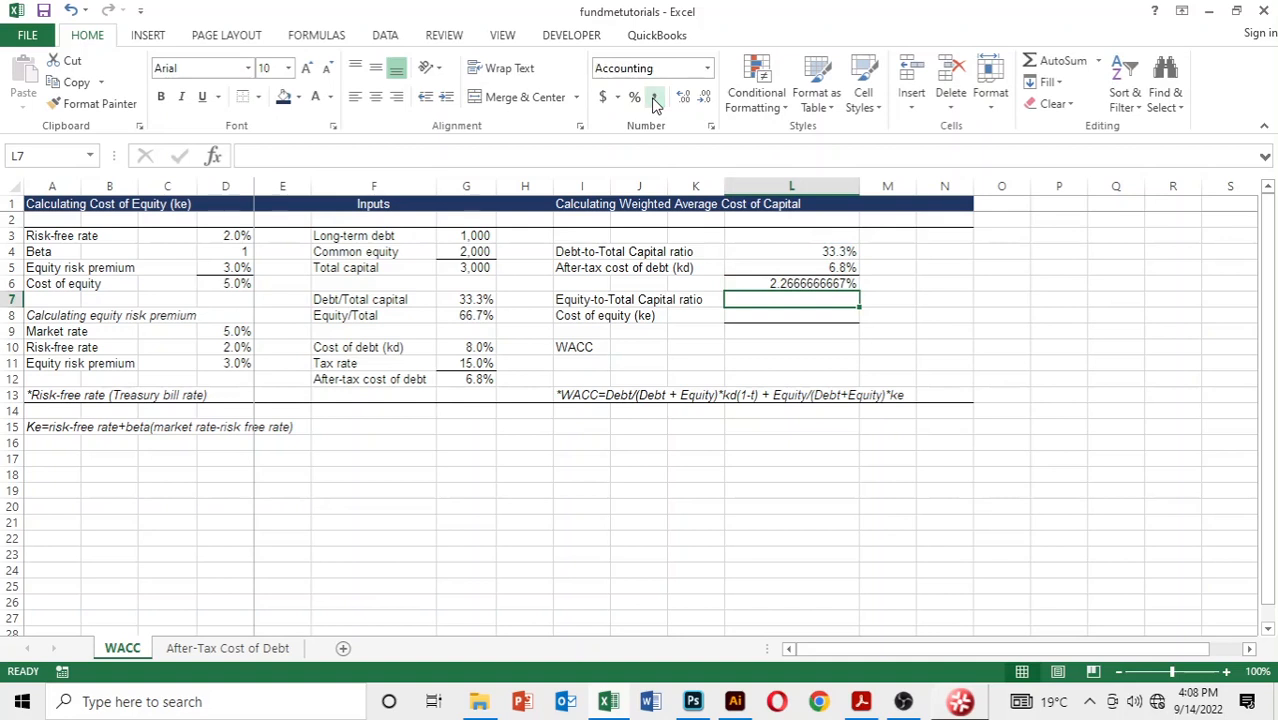
click(635, 98)
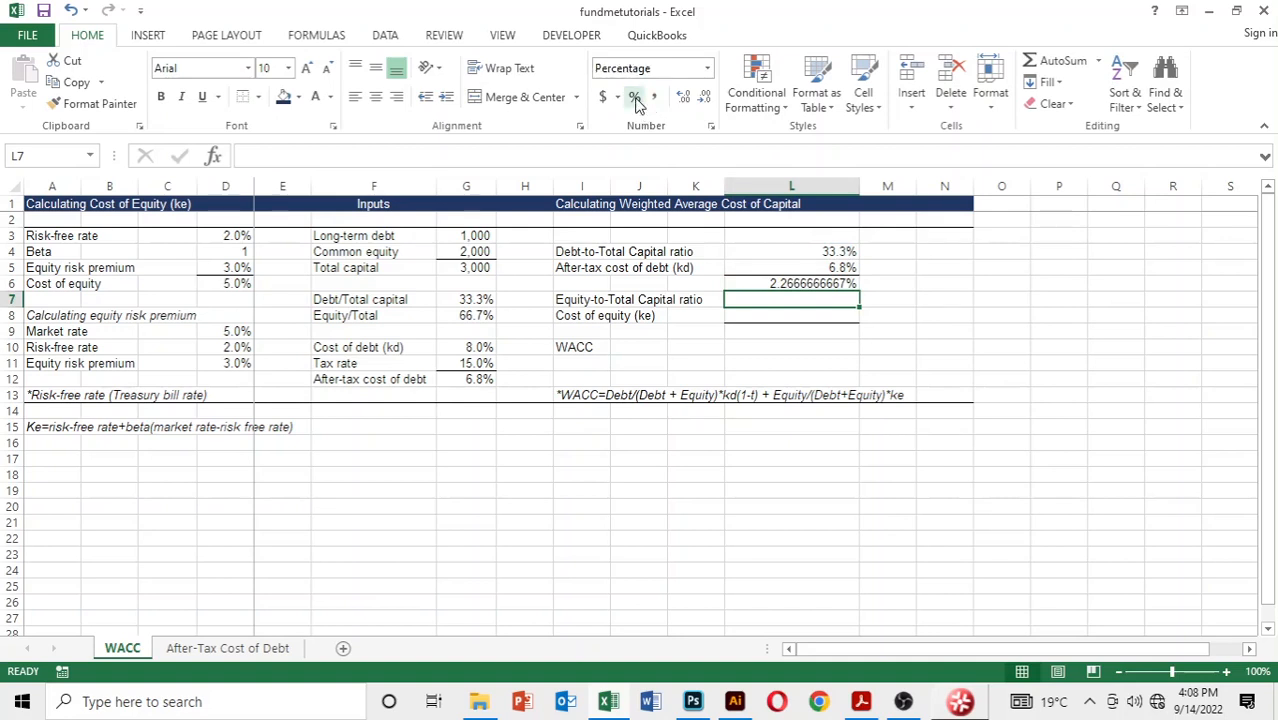
click(756, 284)
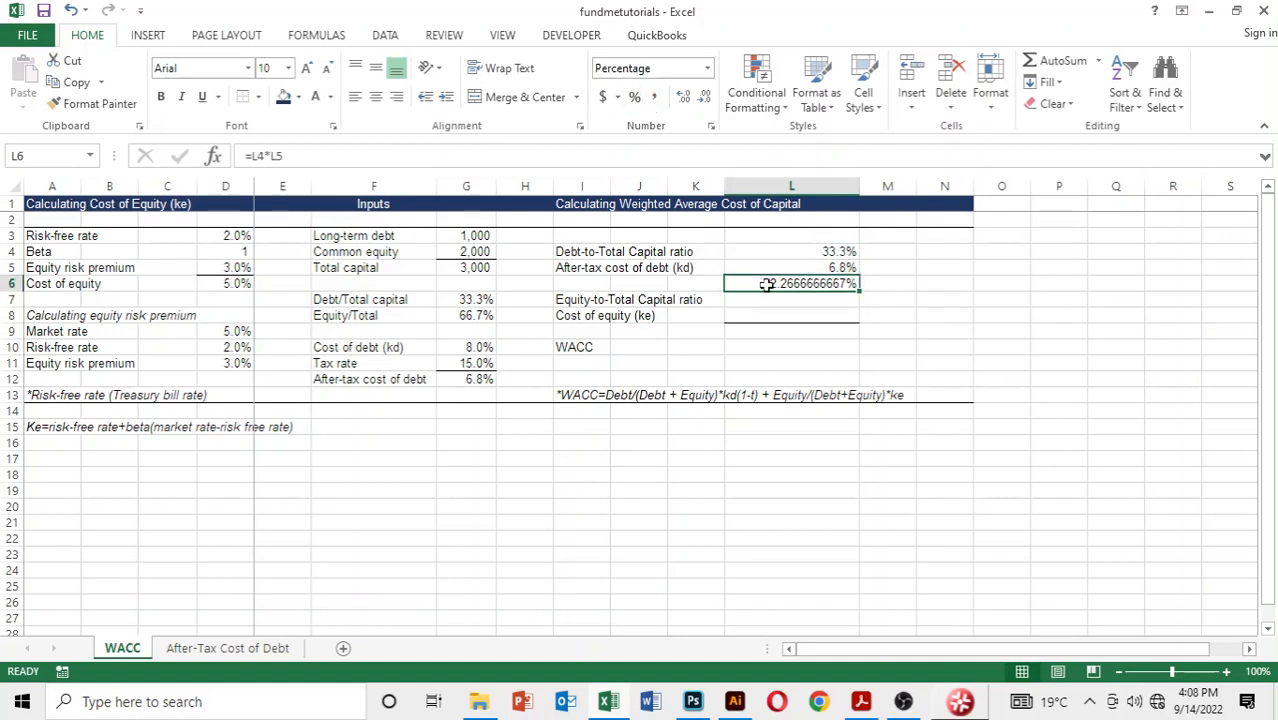
click(634, 99)
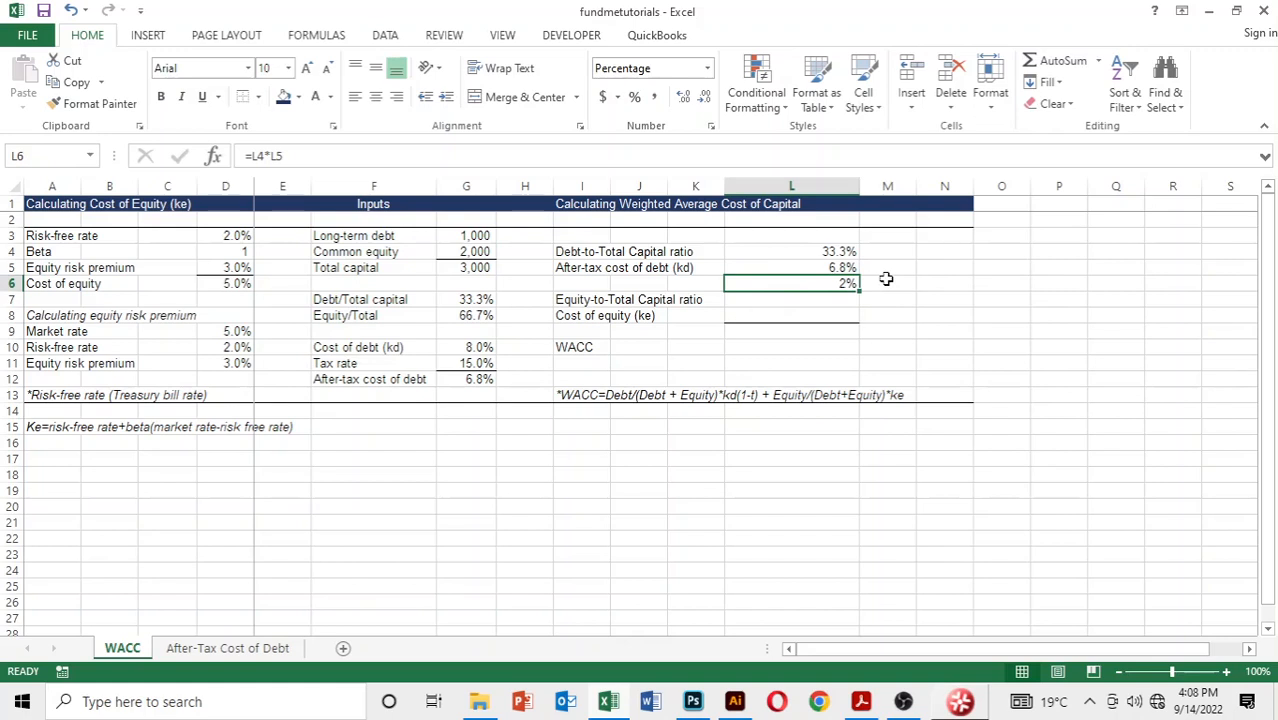
key(alt+h)
key(0)
Step: Link the equity-to-total capital ratio in L7 to the equity ratio in G8
click(834, 298)
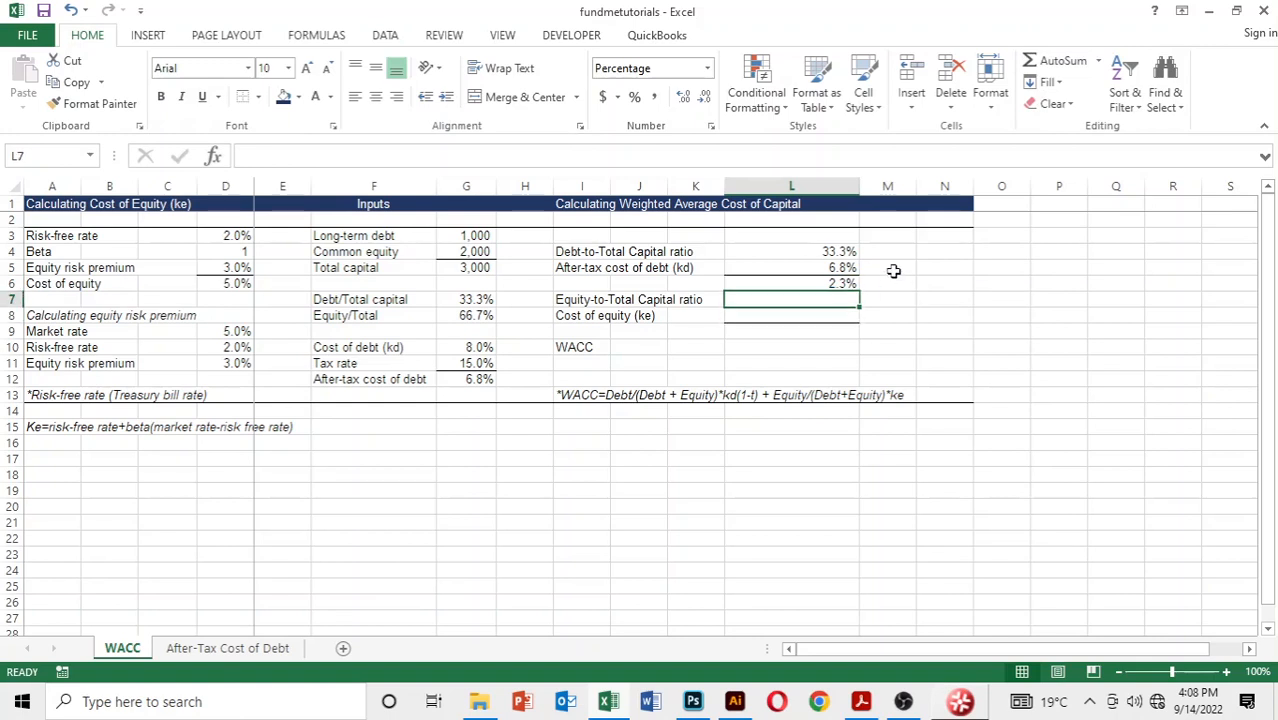
text(=)
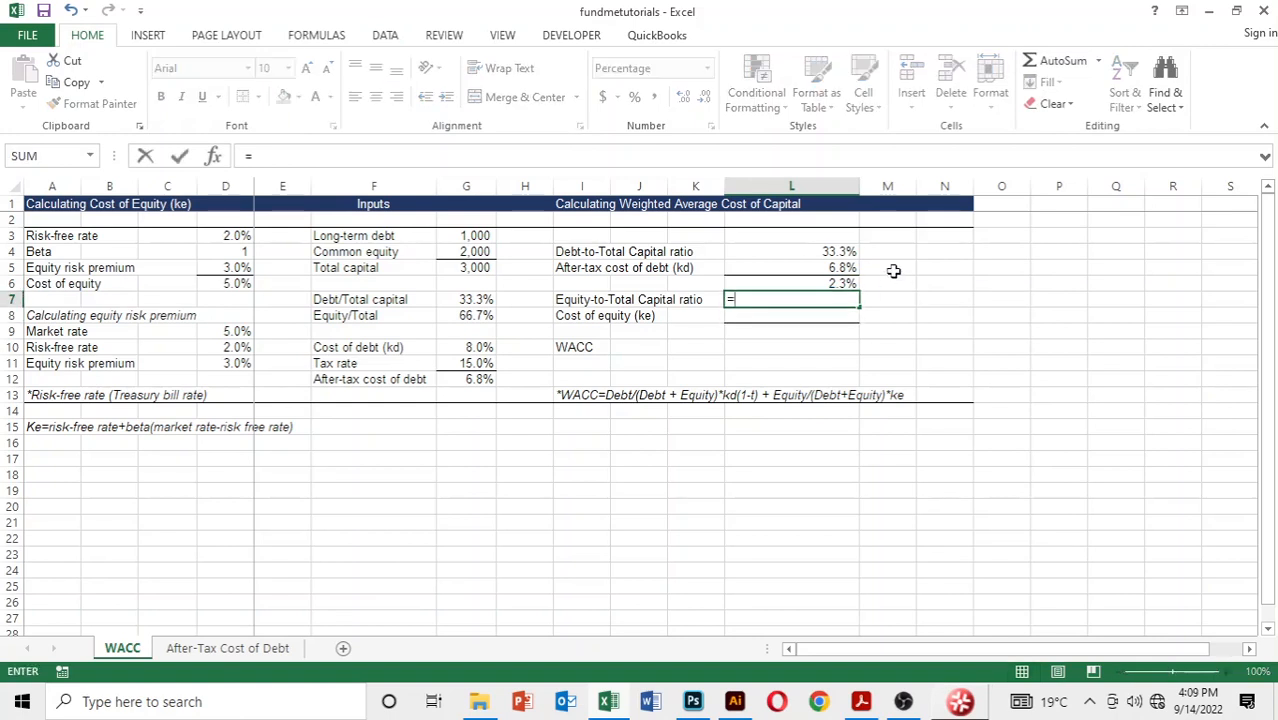
key(Left)
key(Left)
key(Left)
key(Left)
key(Left)
key(Down)
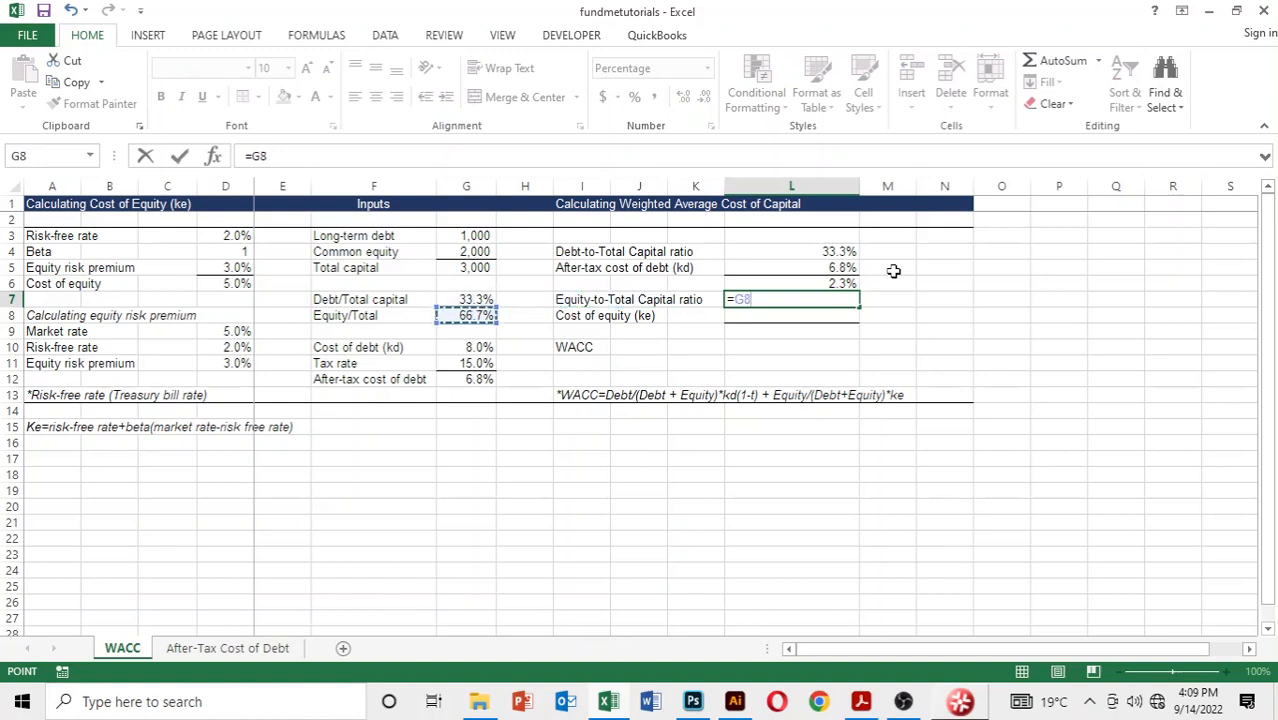
key(Return)
Step: Link the cost of equity cell L8 to the calculated cost of equity in D6
text(=)
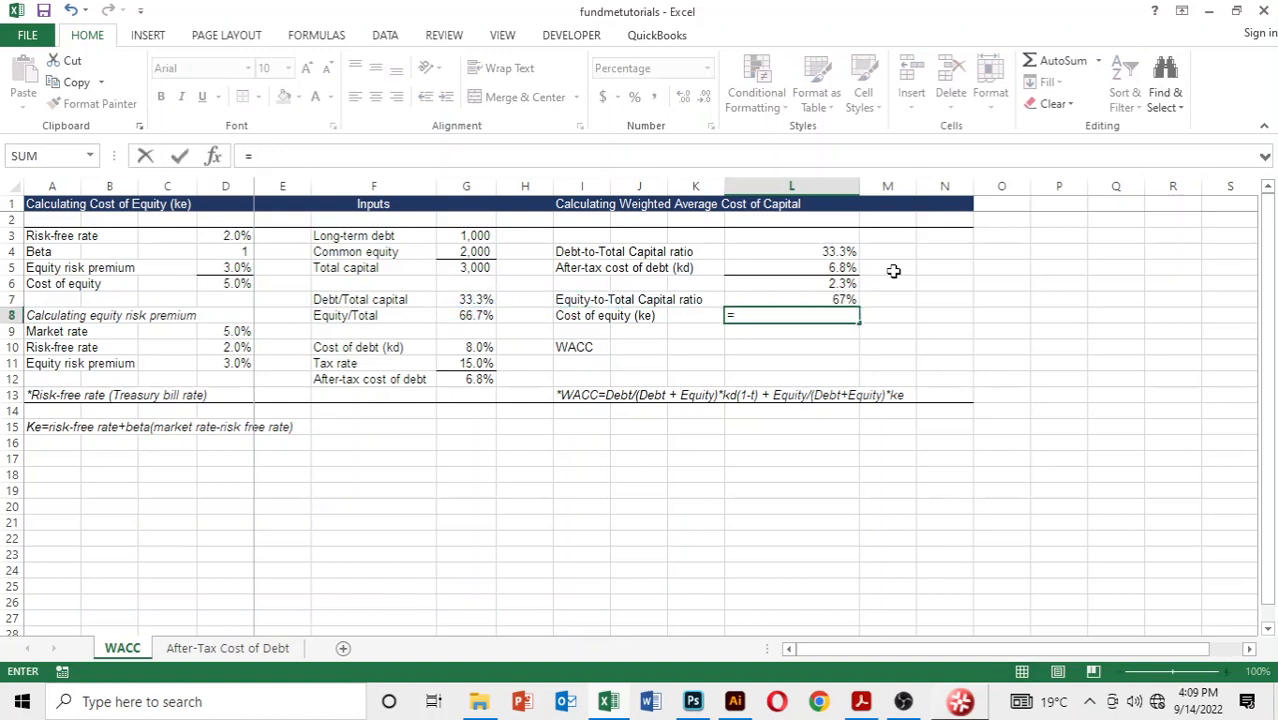
key(Down)
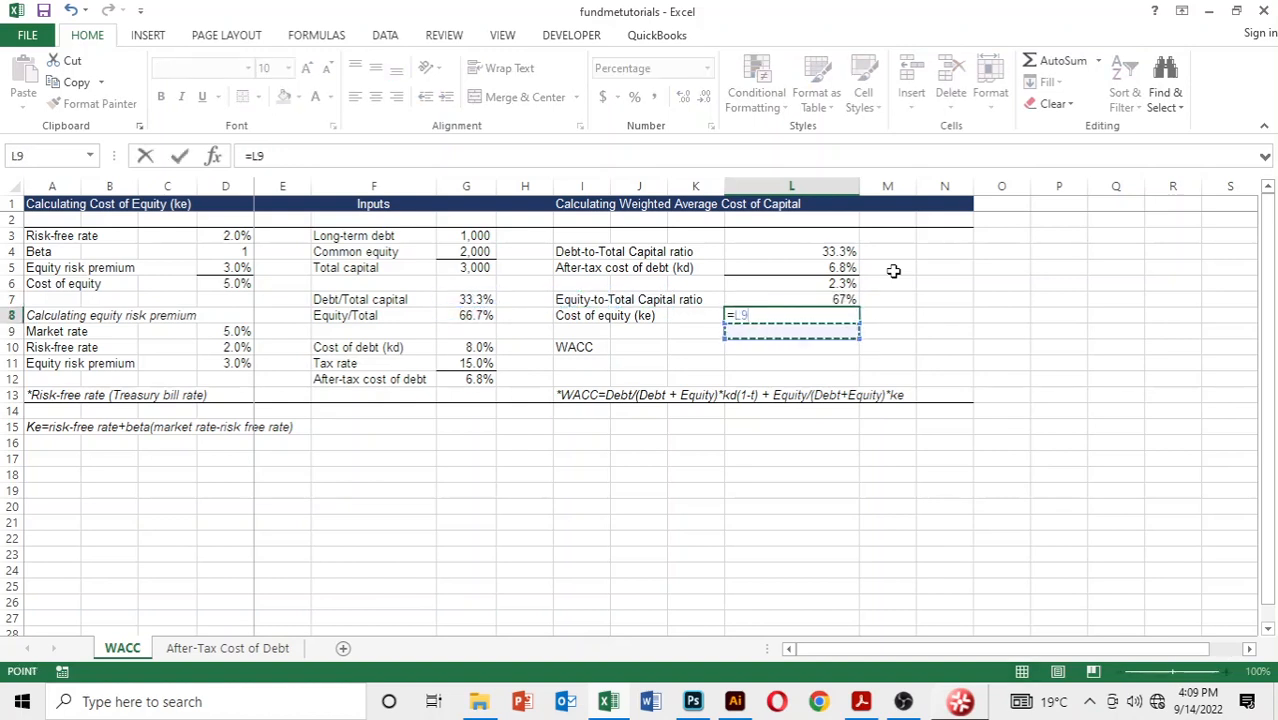
key(Left)
key(Left)
key(Left)
key(Left)
key(Left)
key(Left)
key(Left)
key(Left)
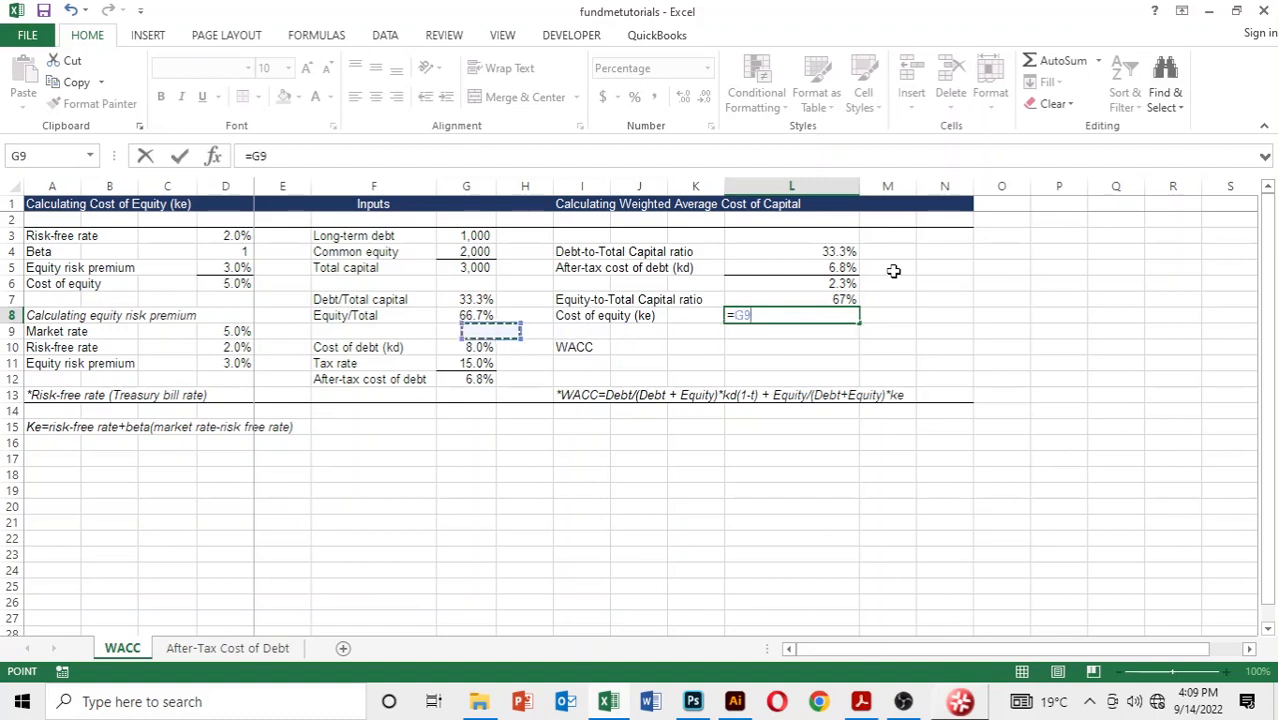
key(Up)
key(Up)
key(Up)
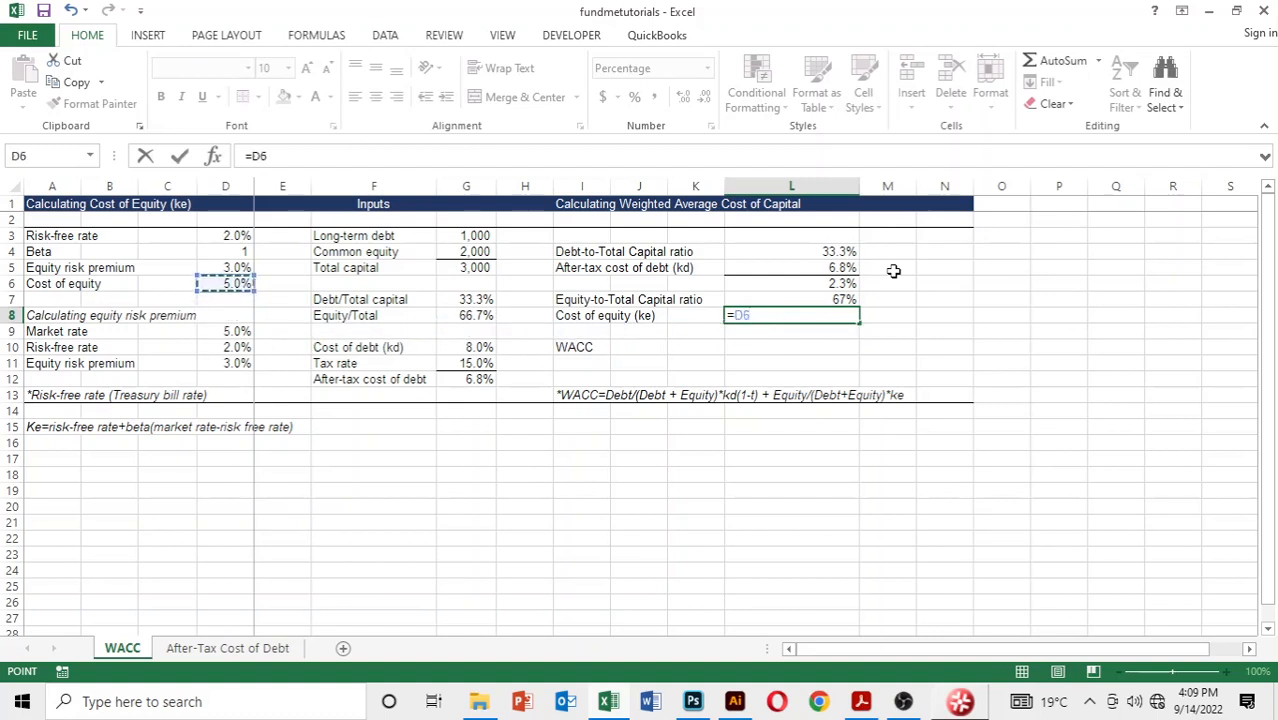
key(Return)
Step: Multiply the equity ratio by the cost of equity in L9 with the formula =L7*L8
key(Down)
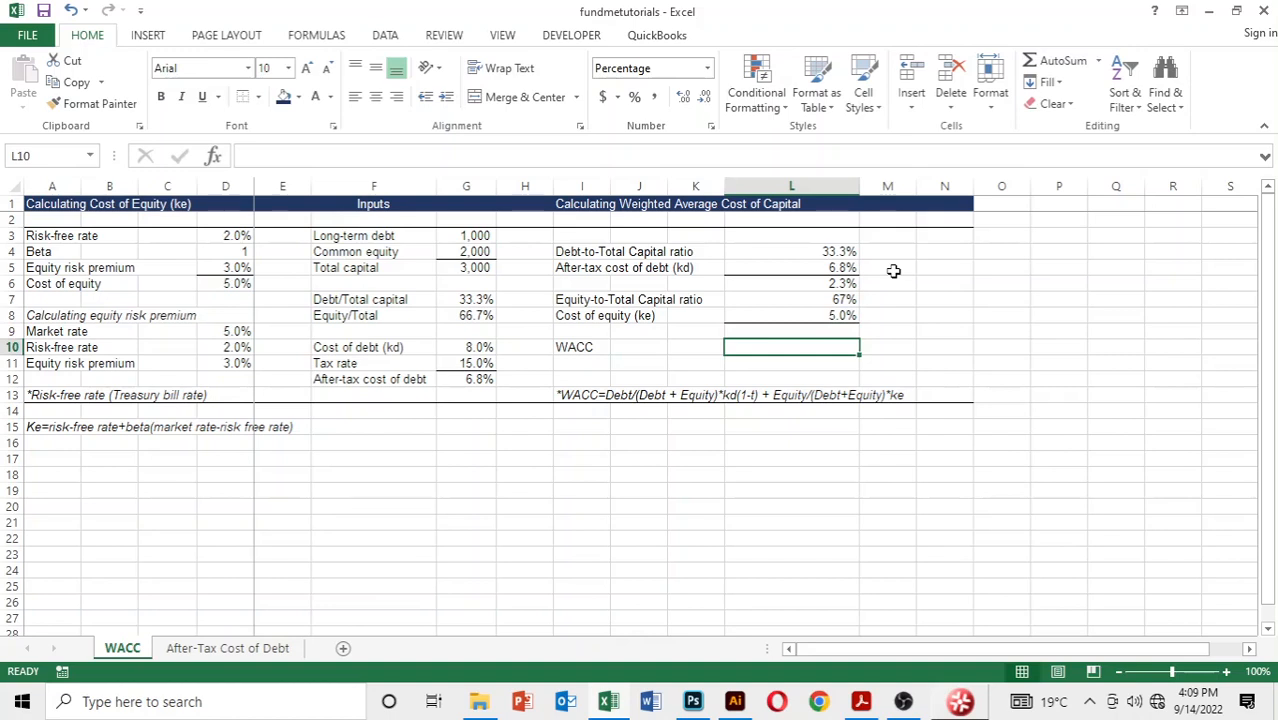
key(Up)
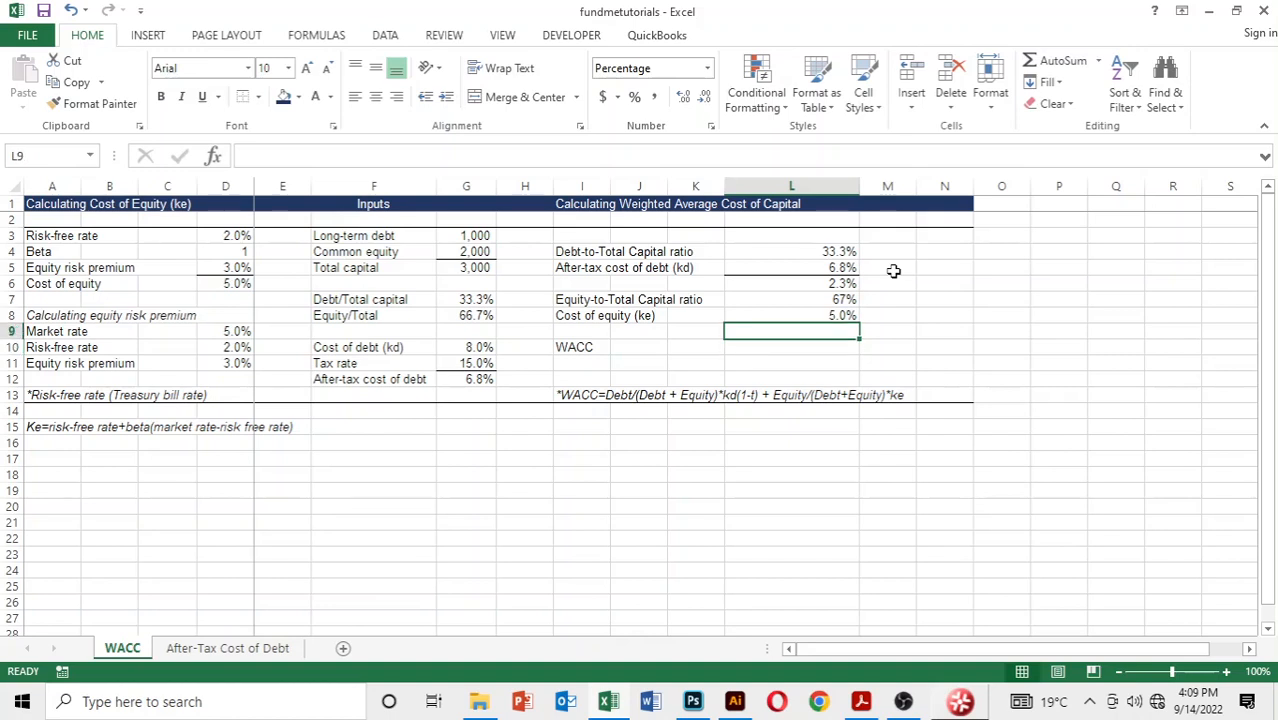
text(=)
key(Up)
key(Up)
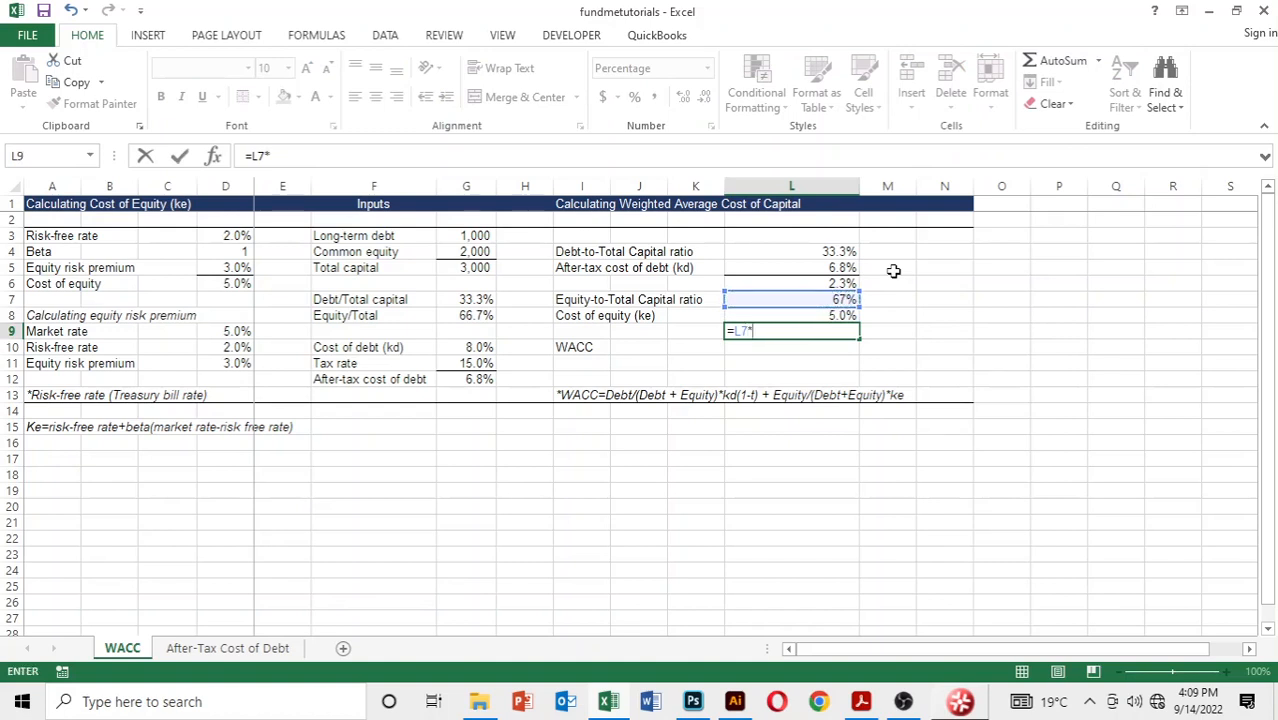
text(*)
key(Up)
key(Return)
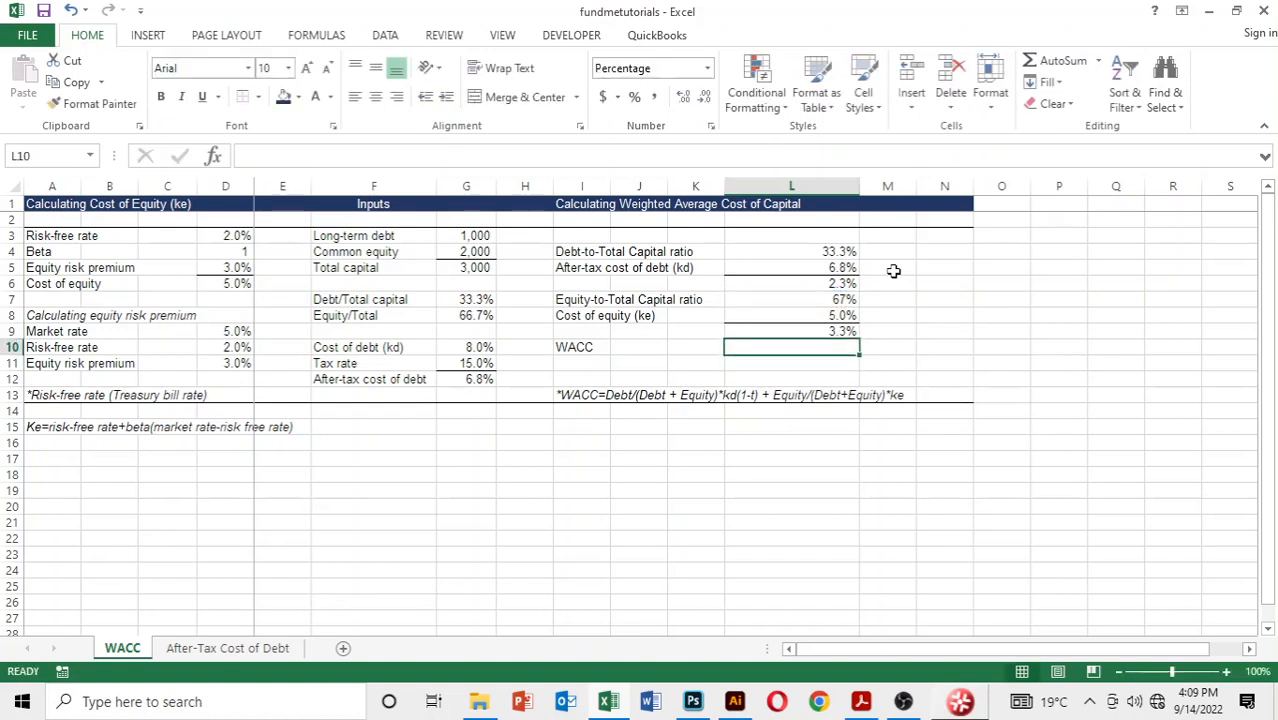
Step: Calculate WACC in L10 by adding the debt and equity components with the formula =L6+L9
text(=)
key(Up)
key(Up)
key(Up)
key(Up)
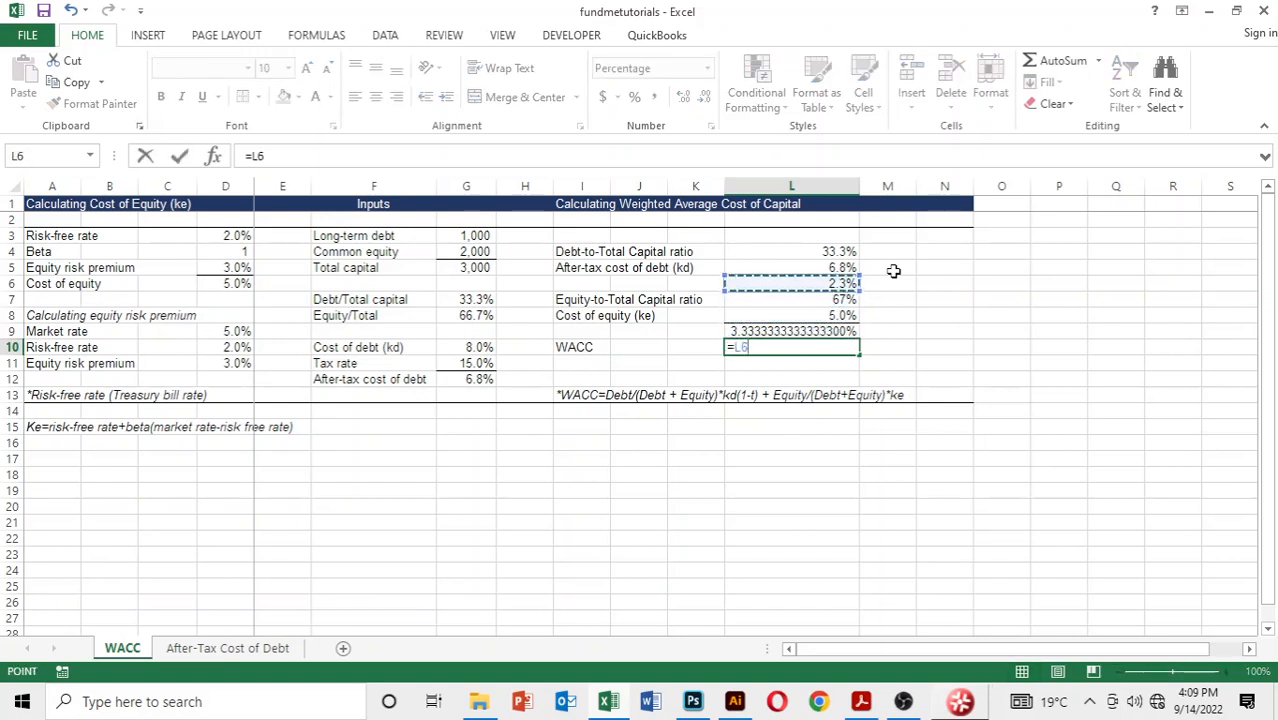
text(+)
key(Up)
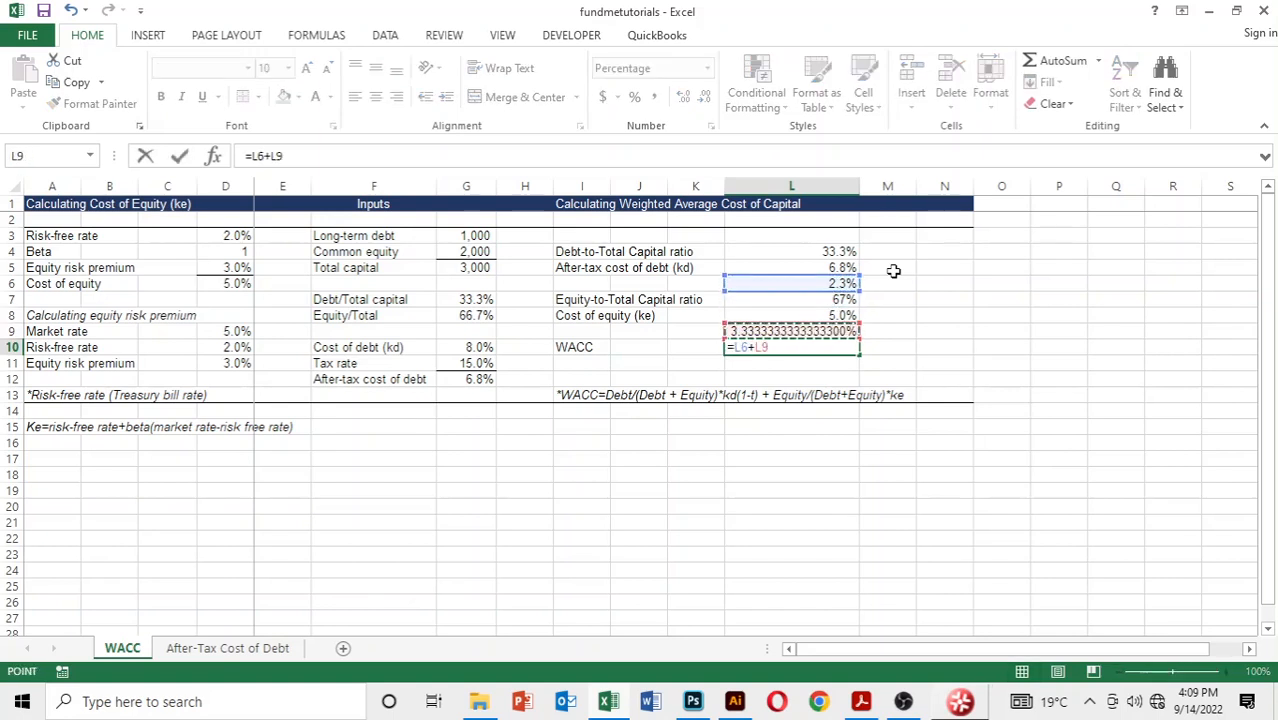
key(Return)
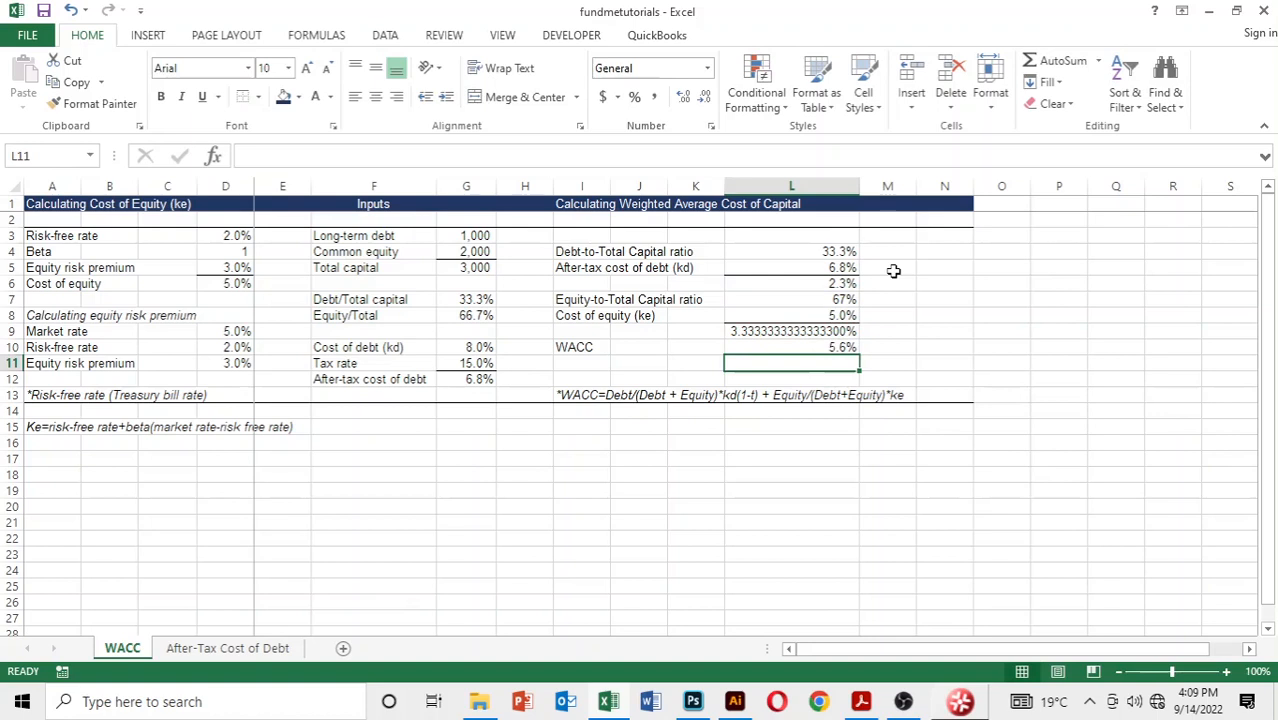
Step: Format the equity product in L9 as a percentage with one decimal place
click(765, 336)
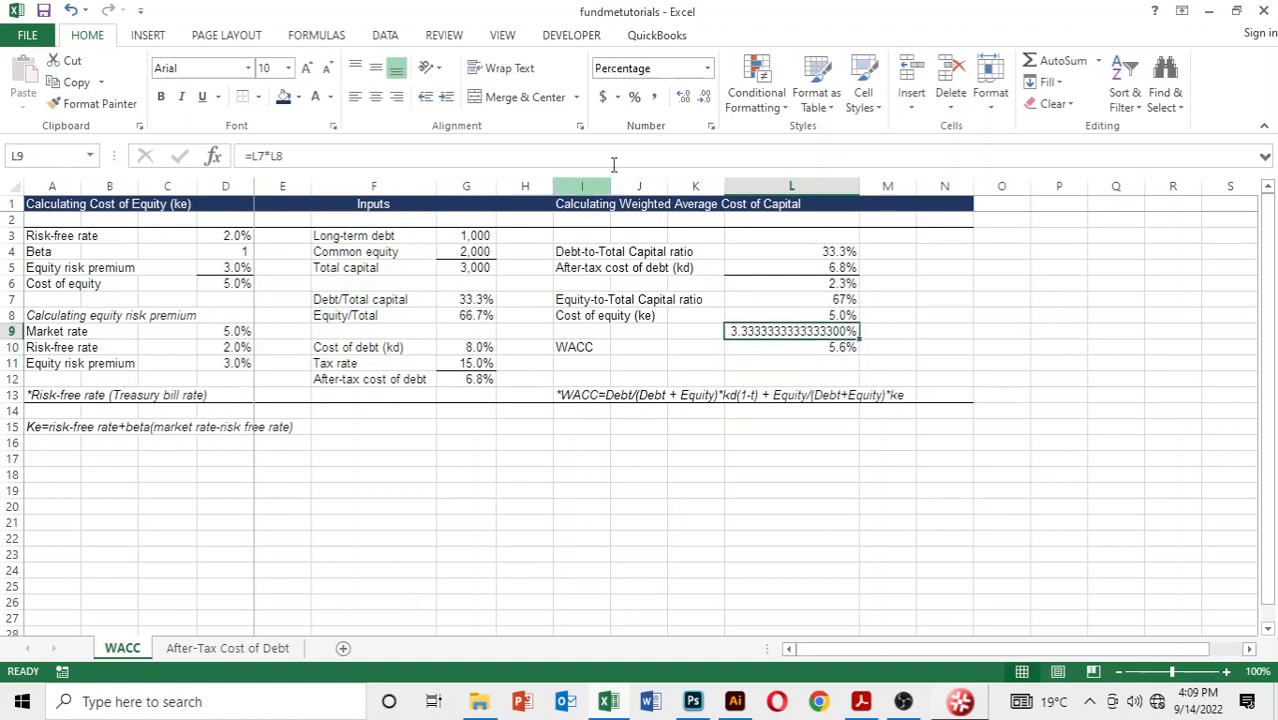
click(634, 97)
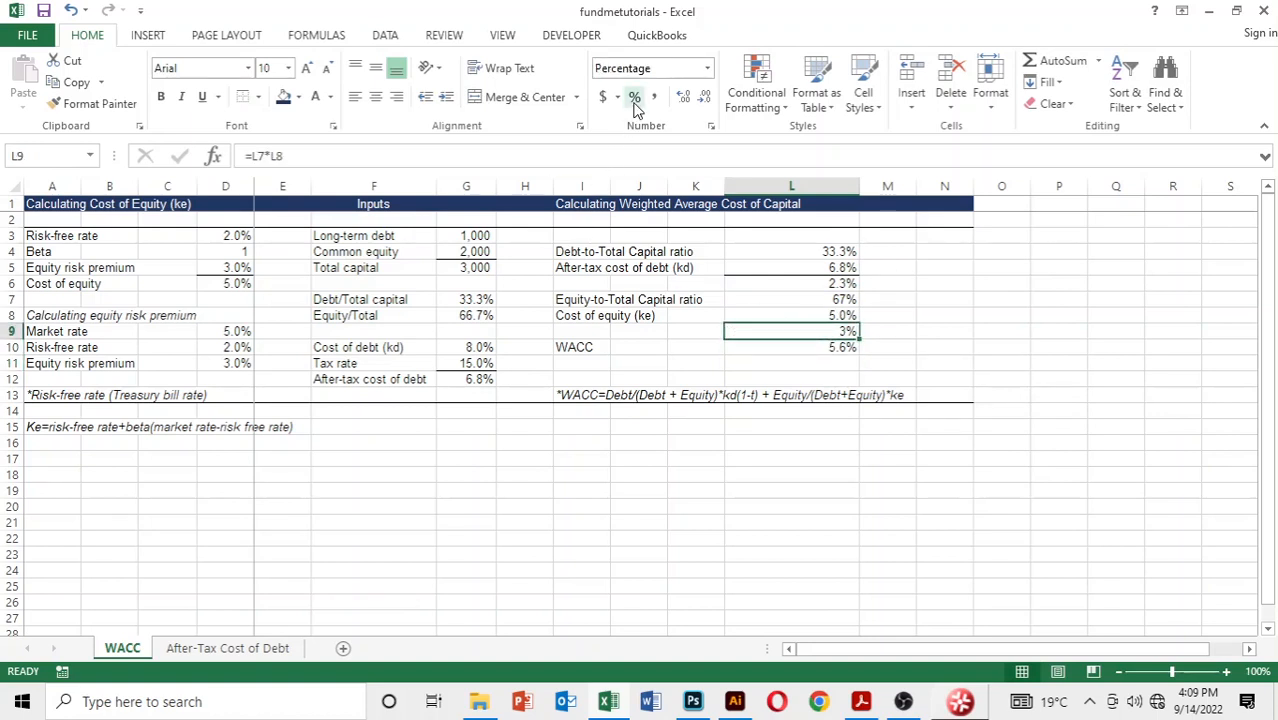
key(alt+h)
key(0)
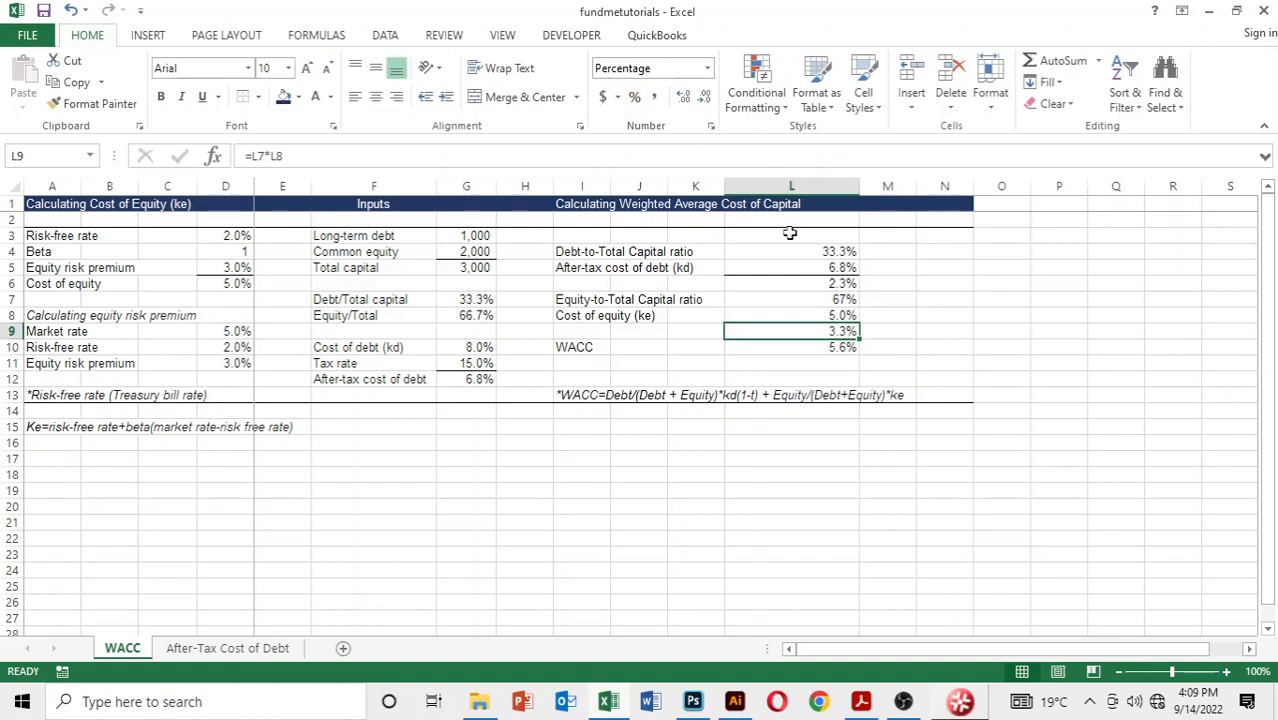
Step: Make the WACC label and its result in I10:L10 bold
click(835, 343)
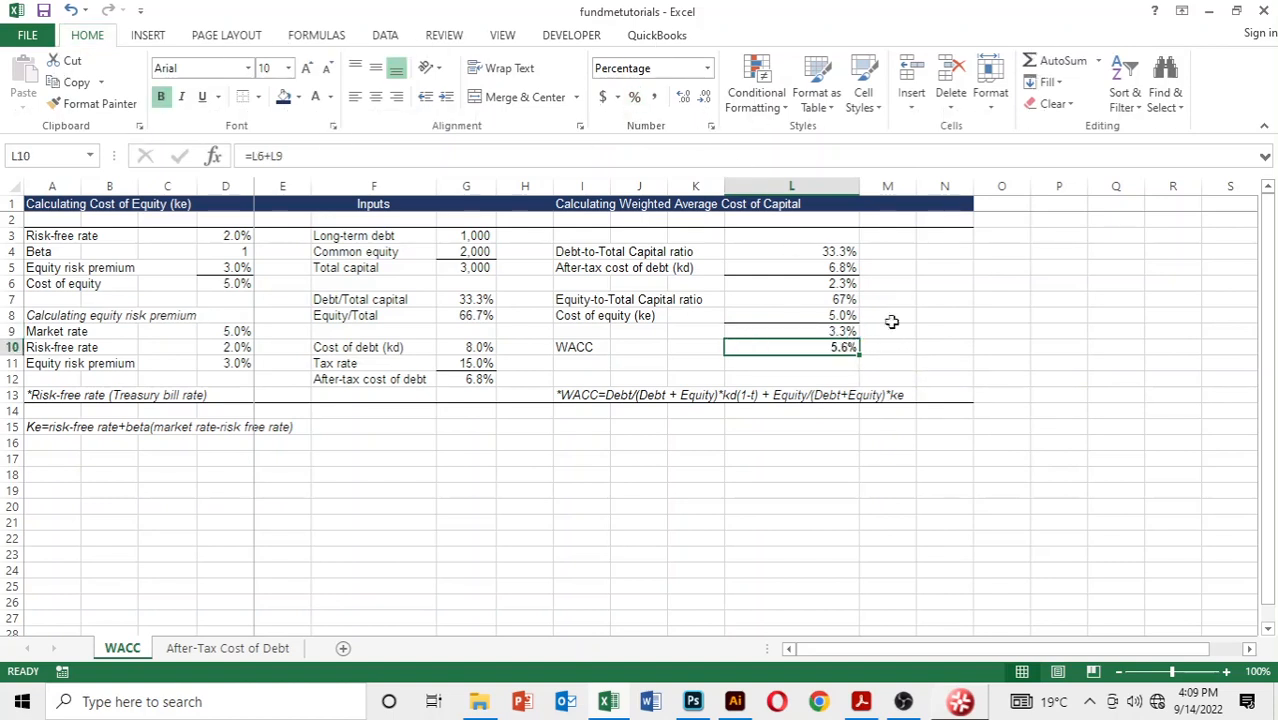
click(578, 343)
key(shift+Right)
key(shift+Right)
key(shift+Right)
key(shift+Right)
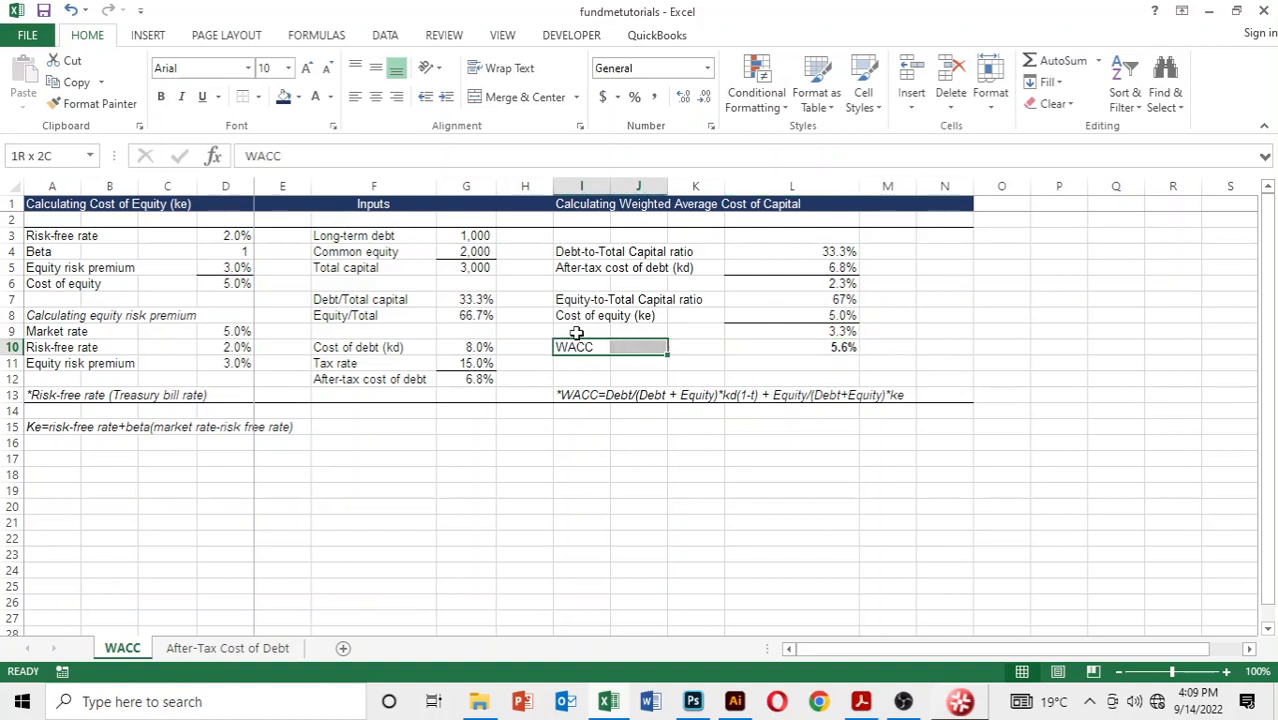
key(shift+Down)
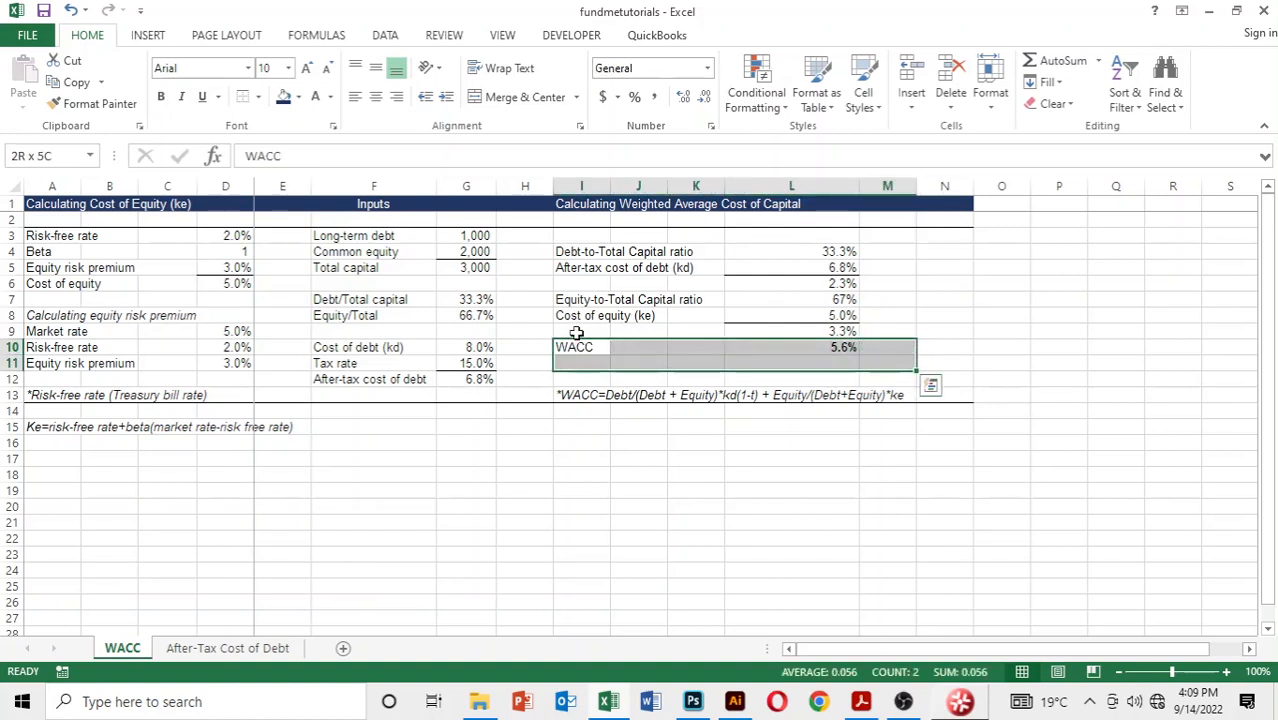
key(shift+Up)
key(shift+Left)
key(ctrl+b)
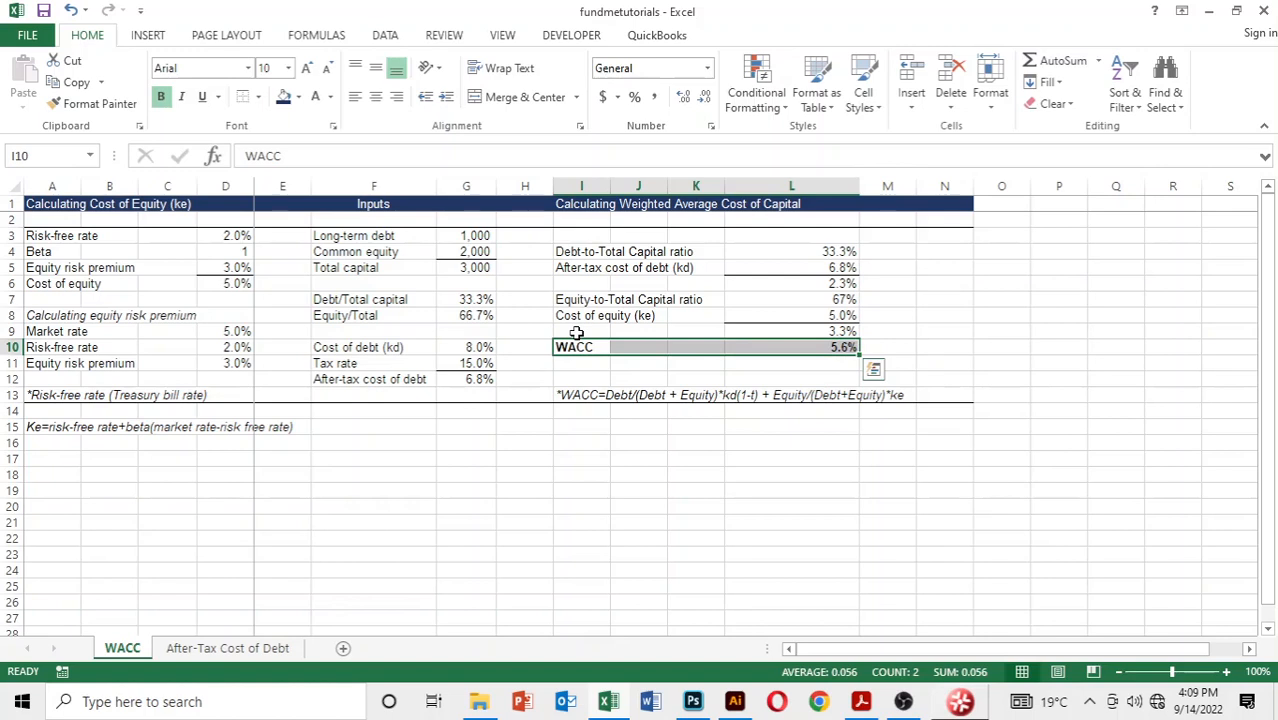
click(772, 360)
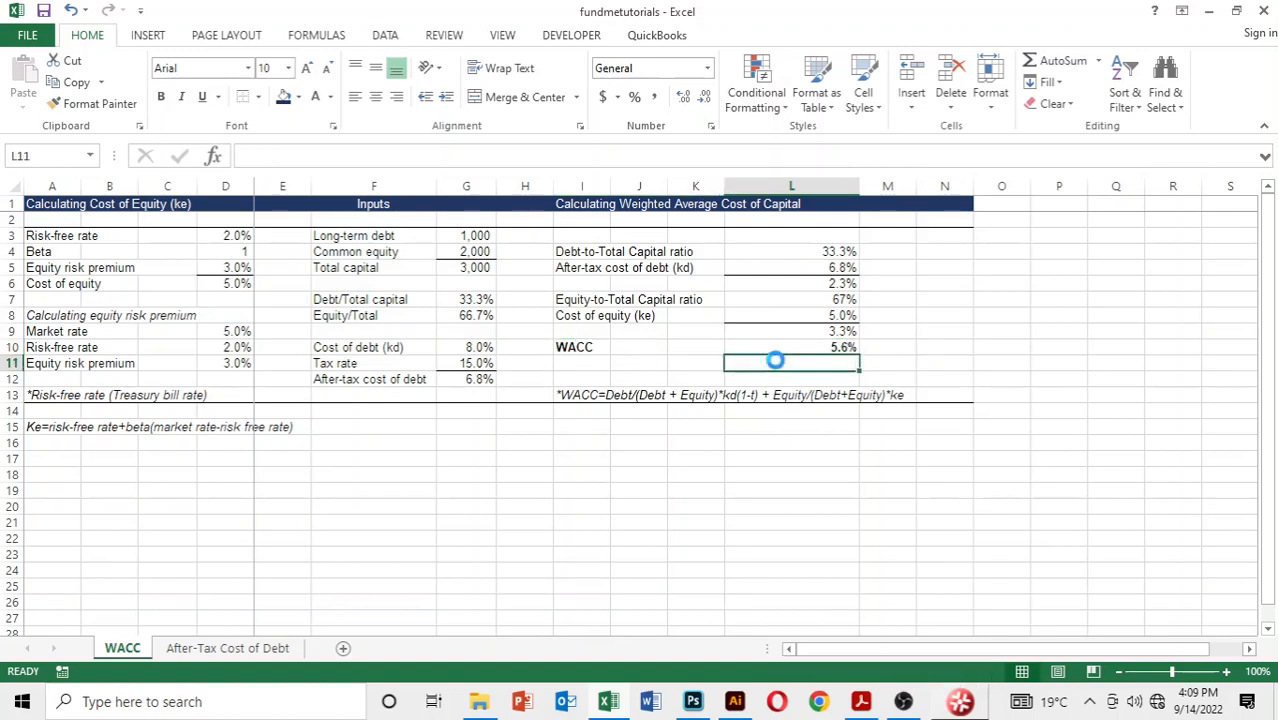
click(766, 347)
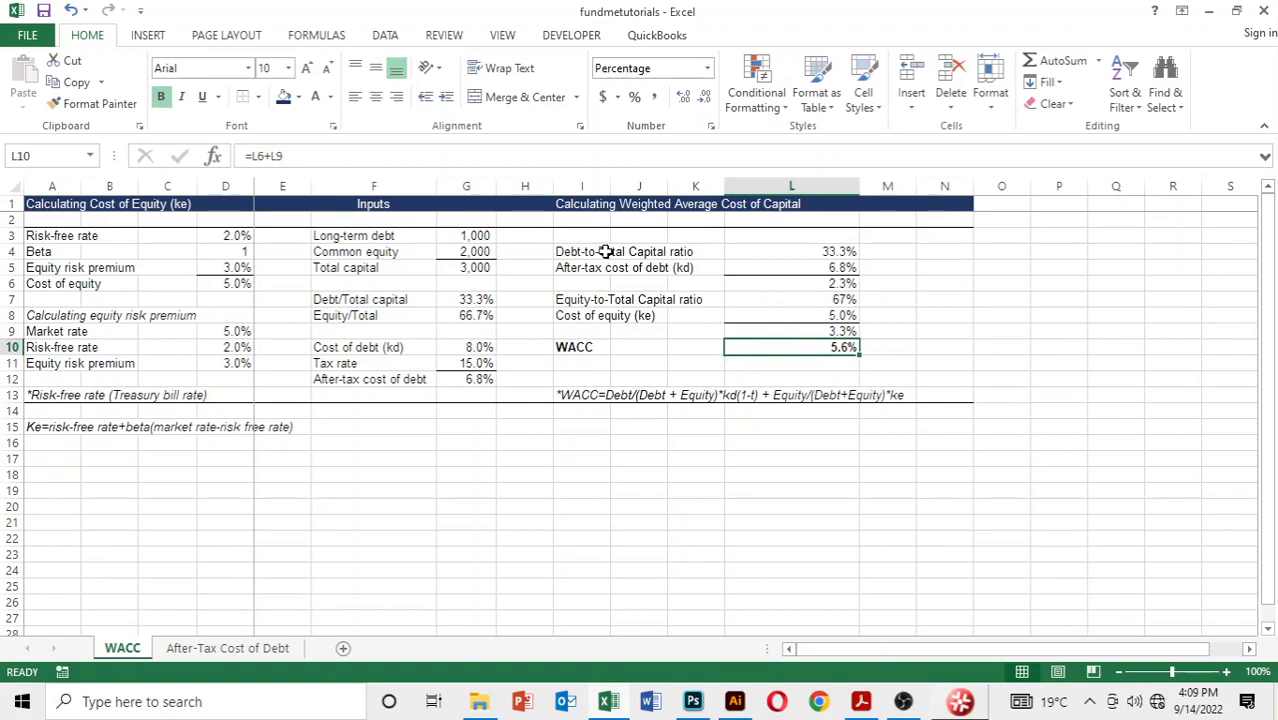
click(599, 395)
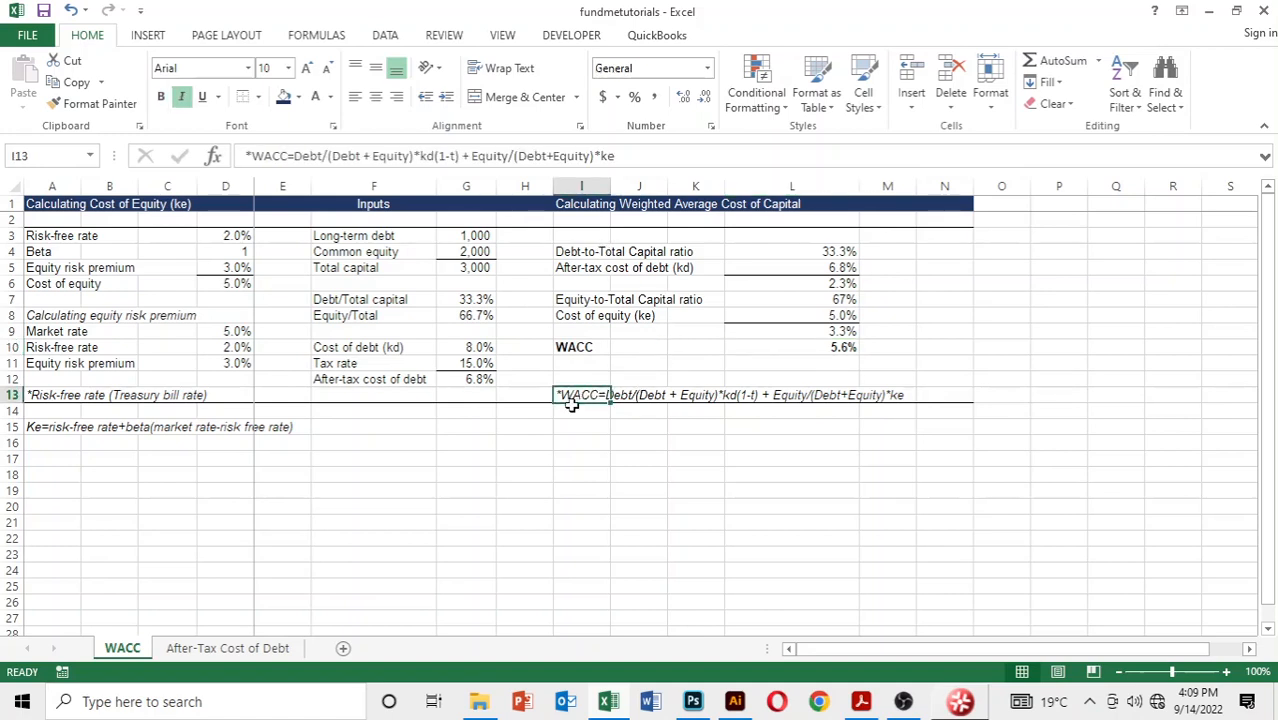
click(688, 345)
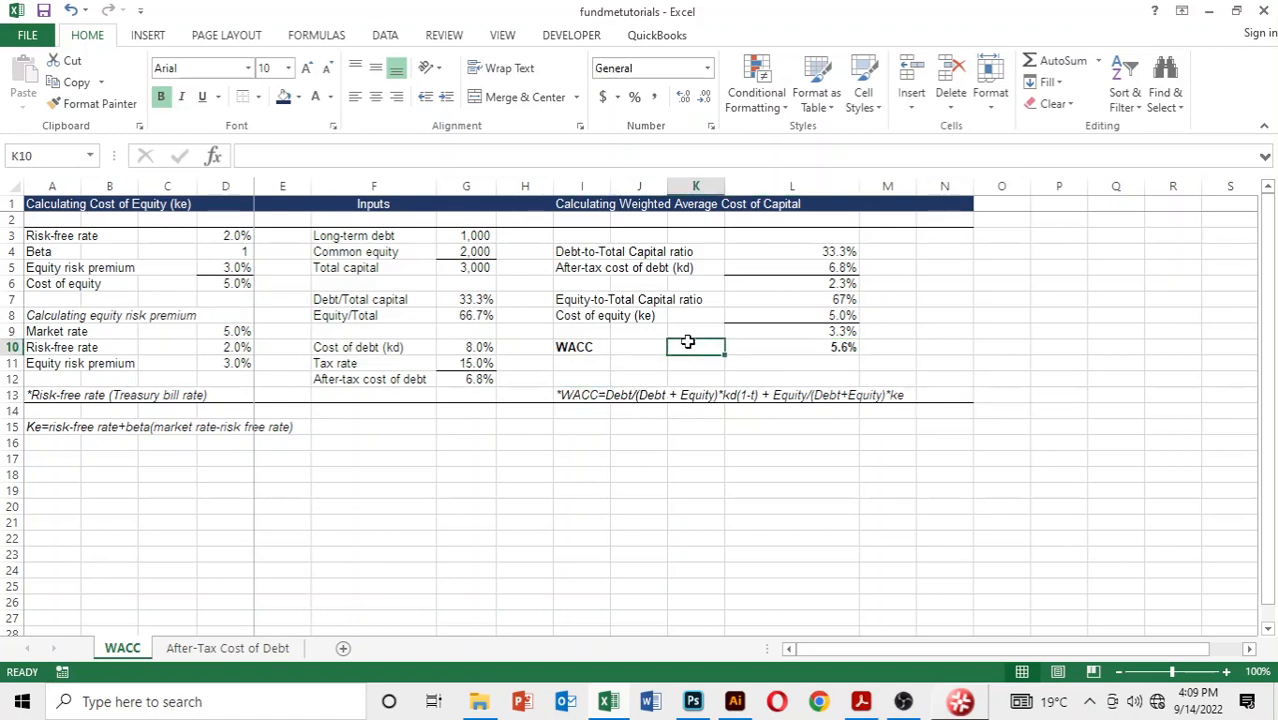